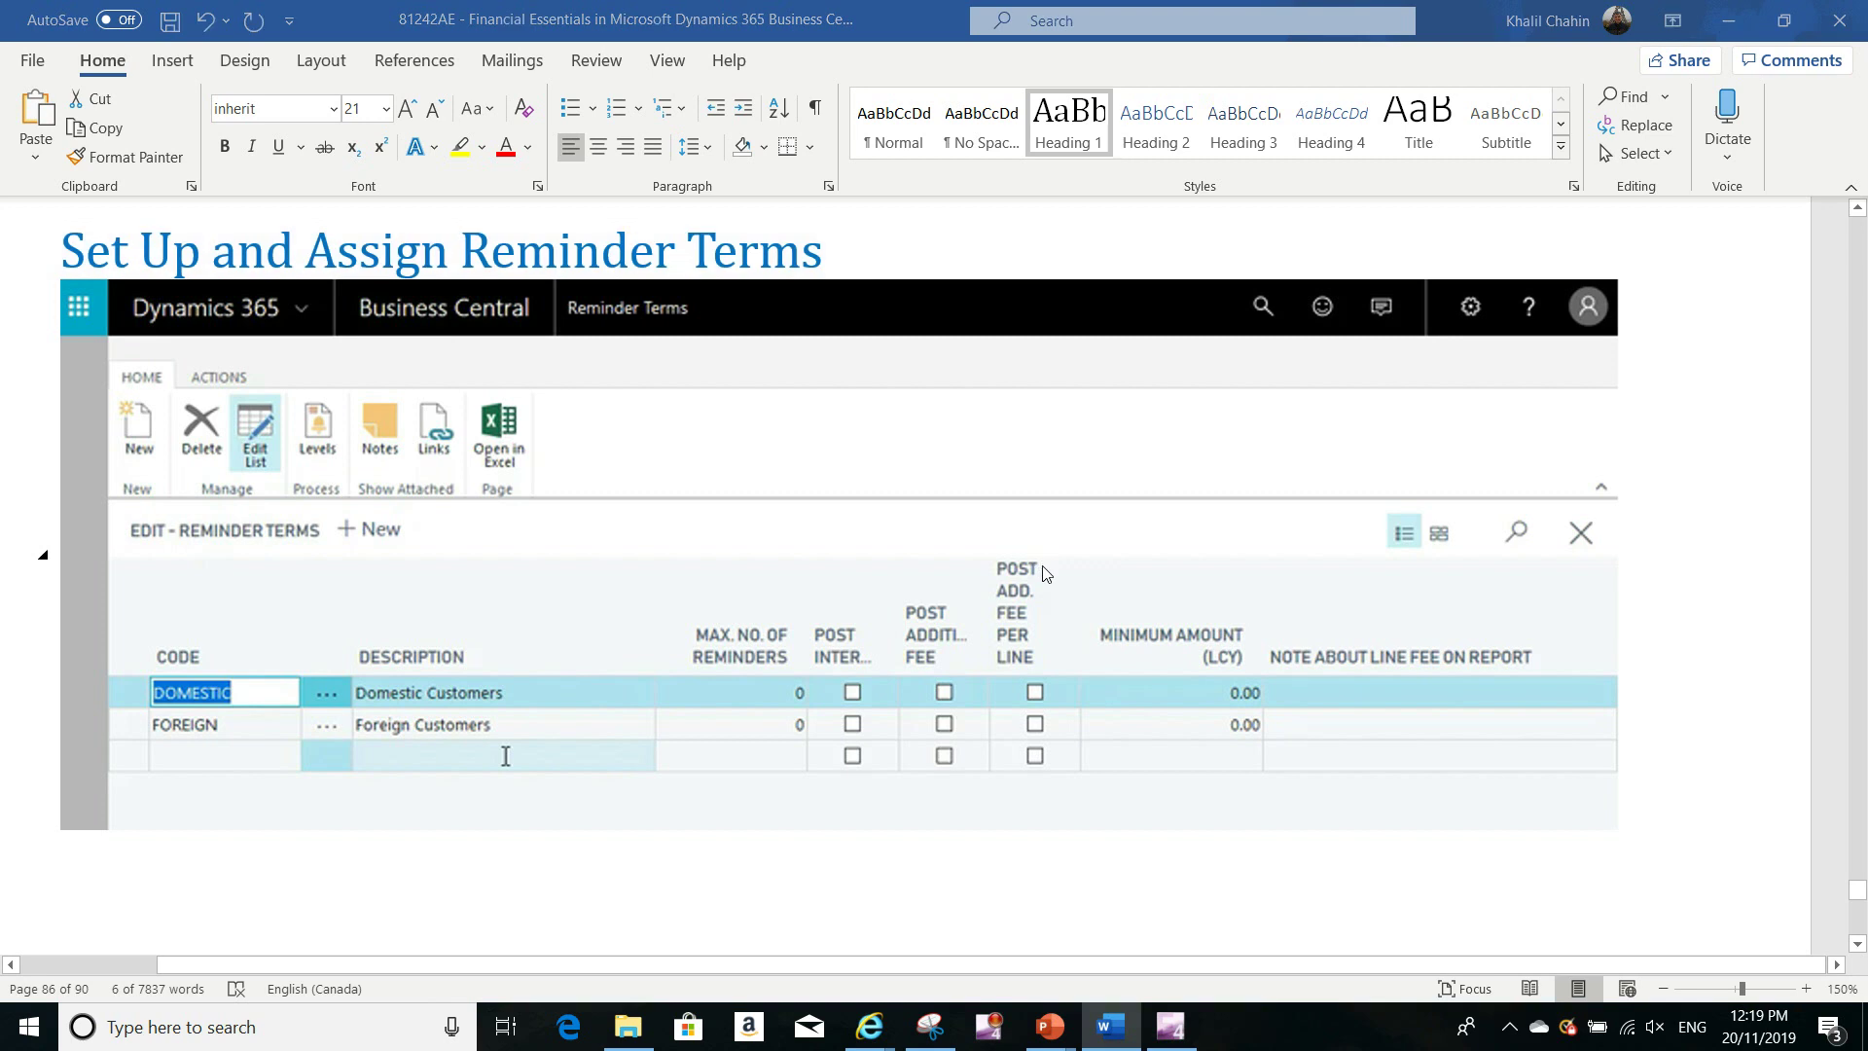
# Unmute the speakers and clear the heading selection in the Word document.
pyautogui.click(1660, 1032)
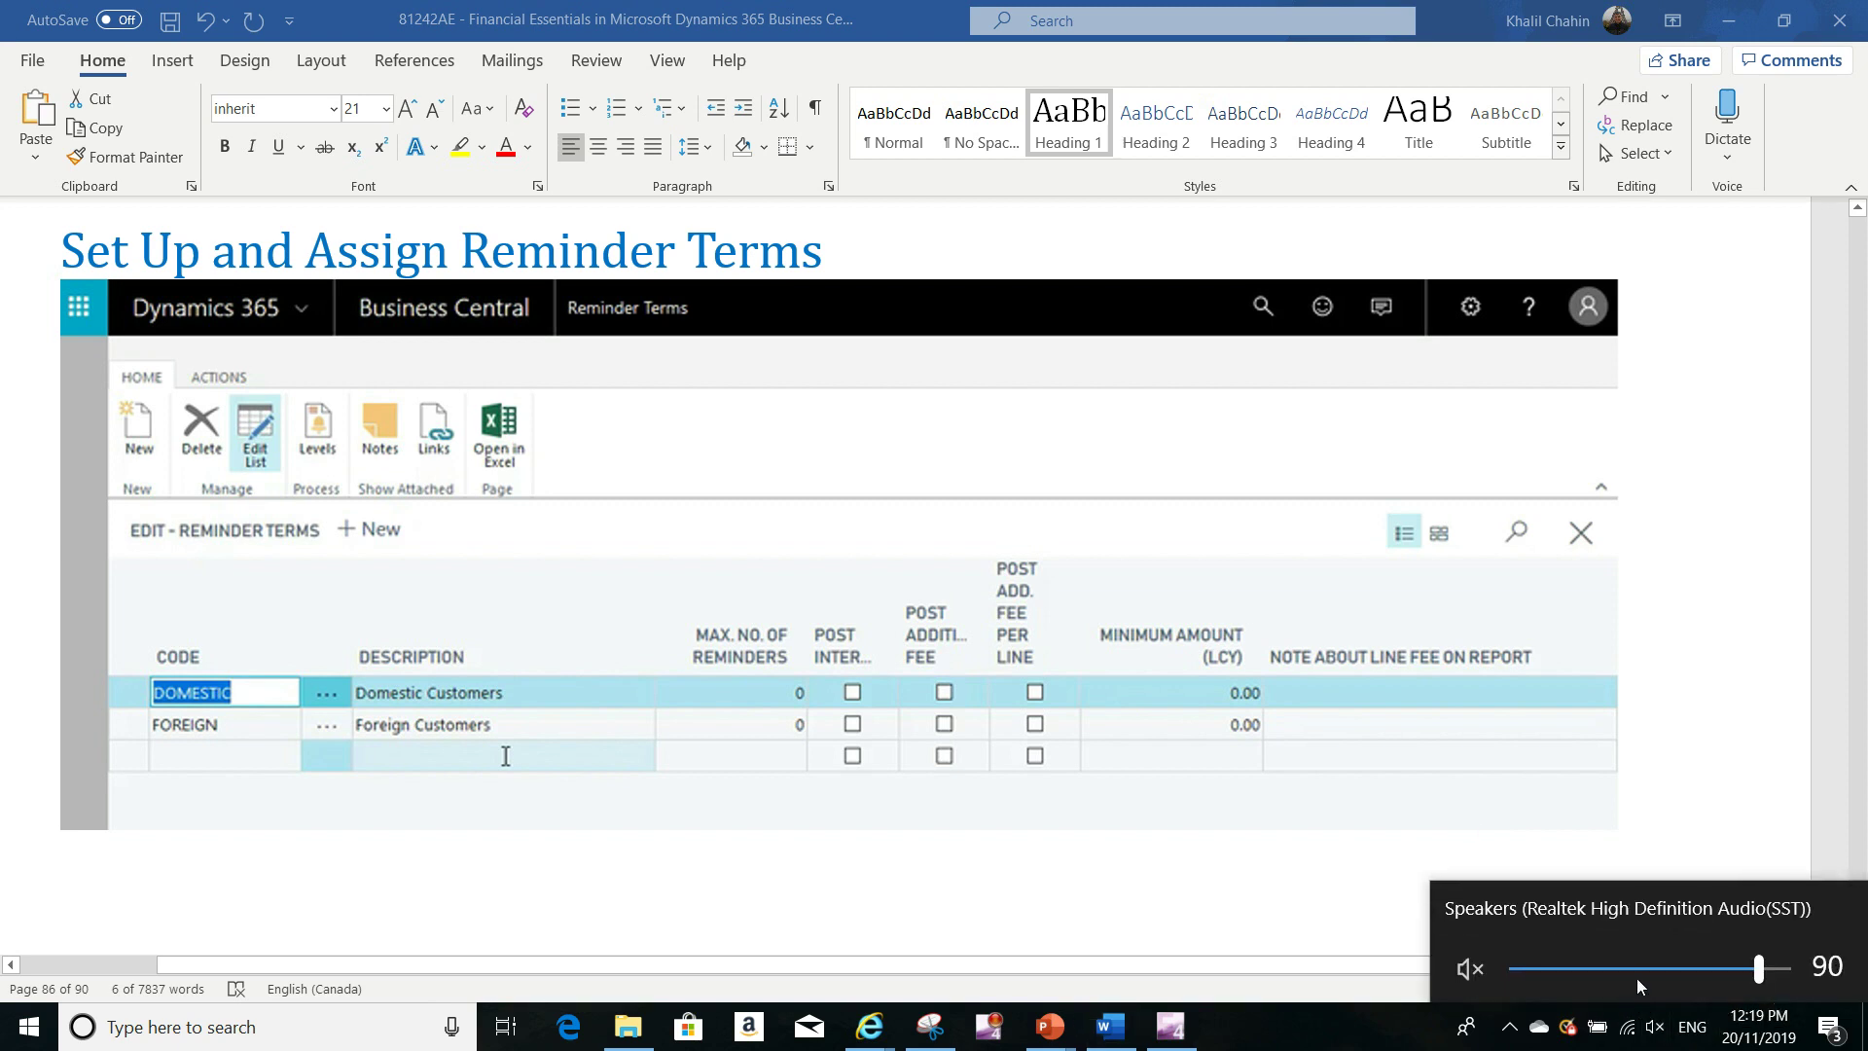
pyautogui.click(1469, 968)
pyautogui.click(826, 262)
pyautogui.click(826, 263)
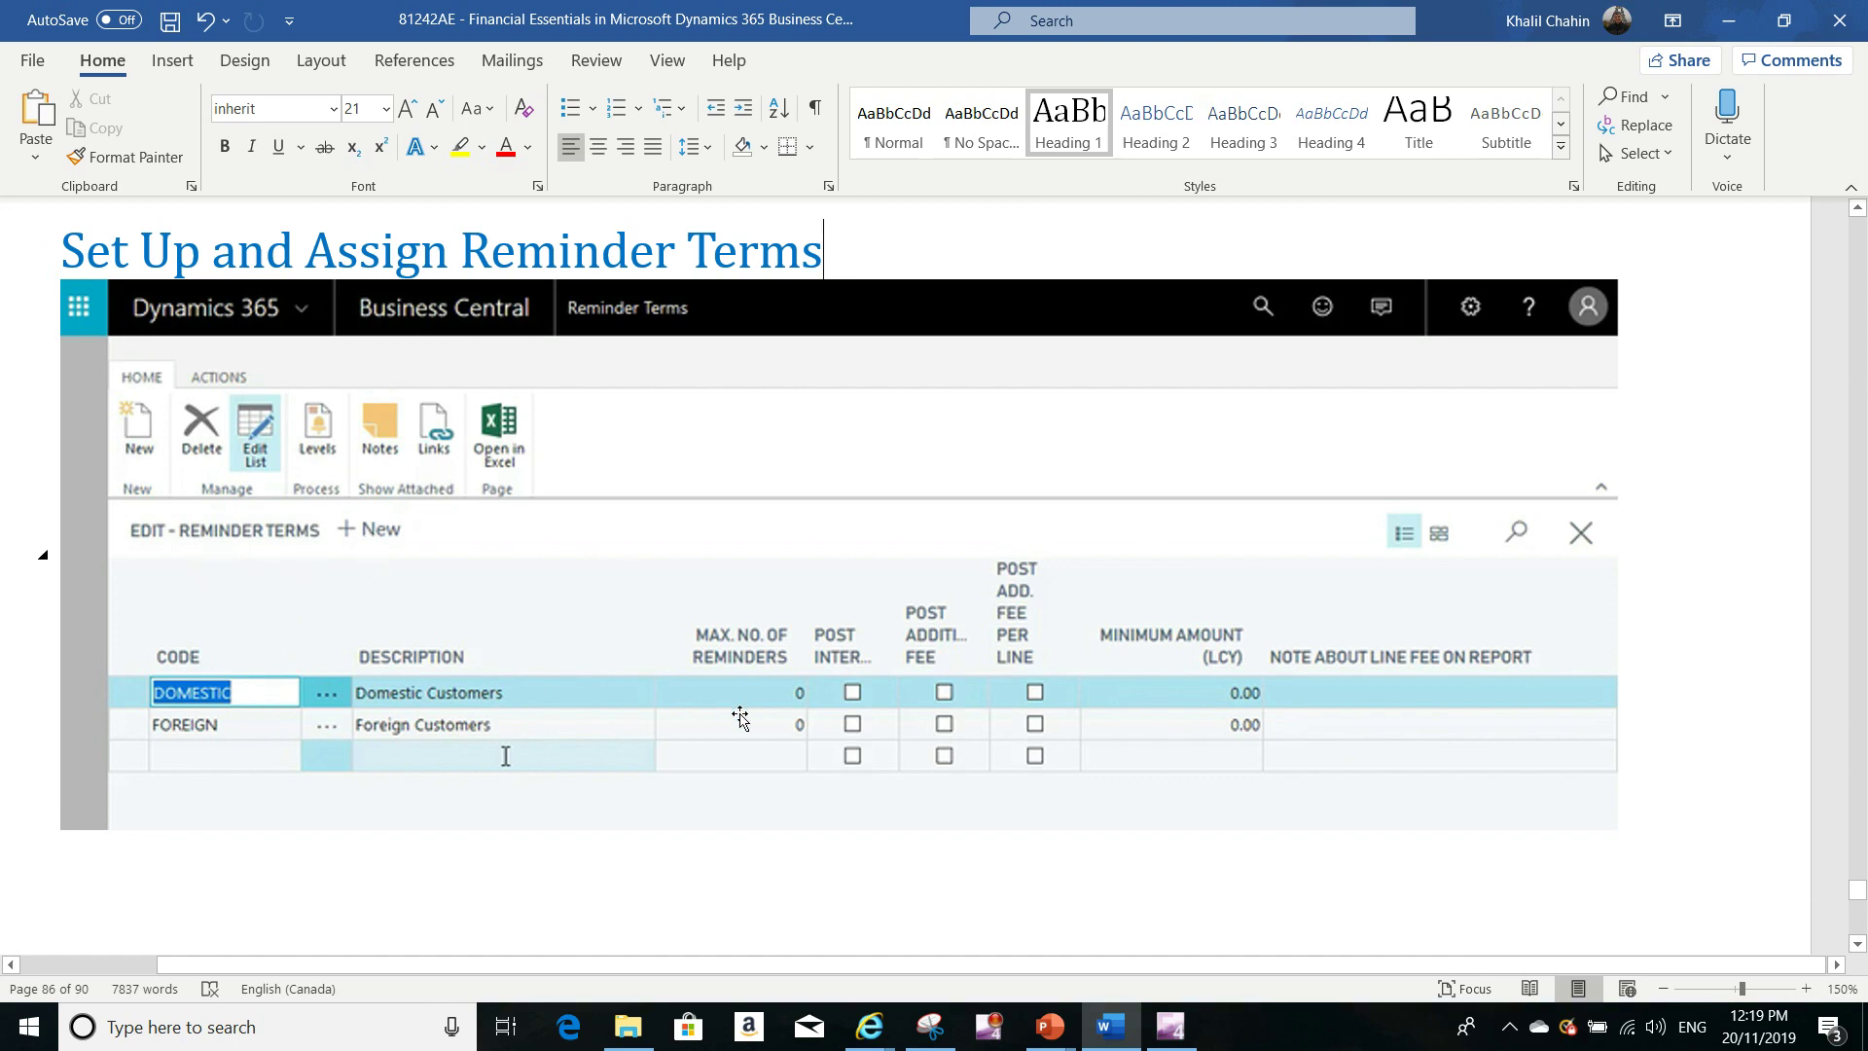
# Scroll past the Reminder Levels screenshot to the end of page 87.
pyautogui.scroll(-3, 744, 720)
pyautogui.scroll(-10, 748, 729)
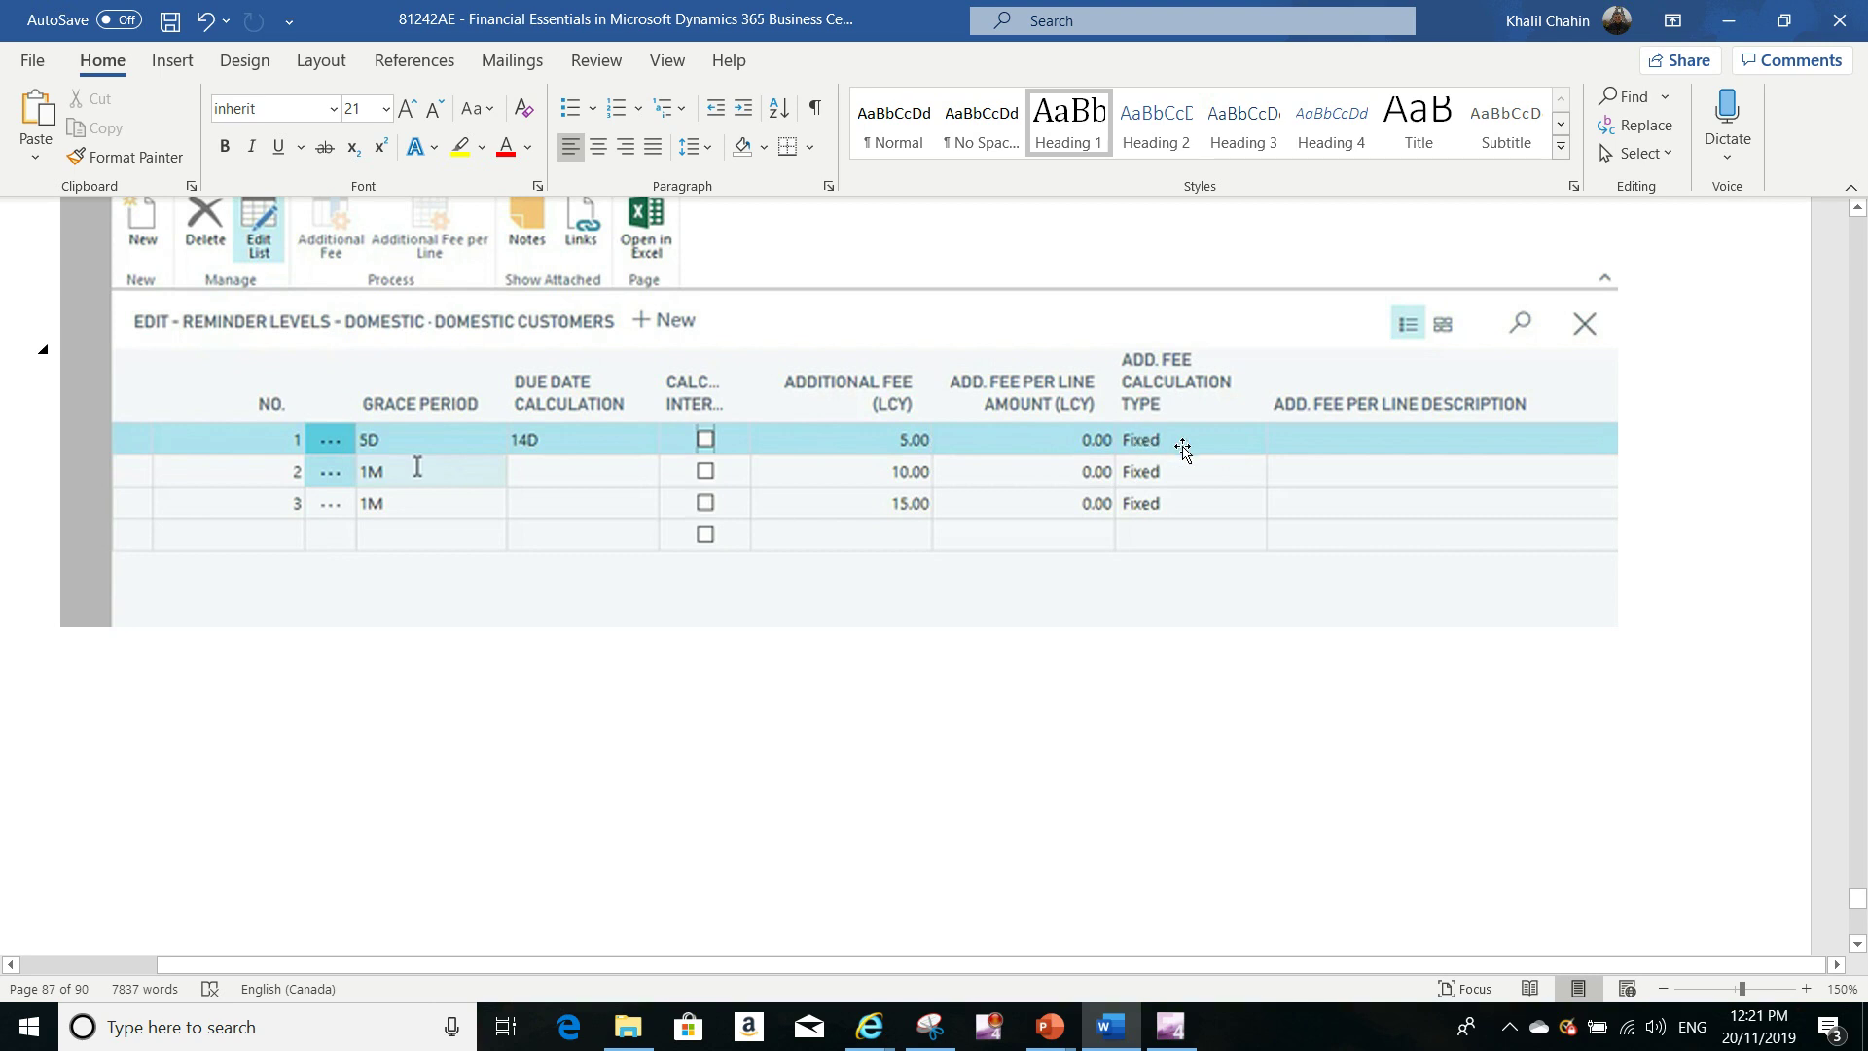
pyautogui.scroll(-6, 1188, 742)
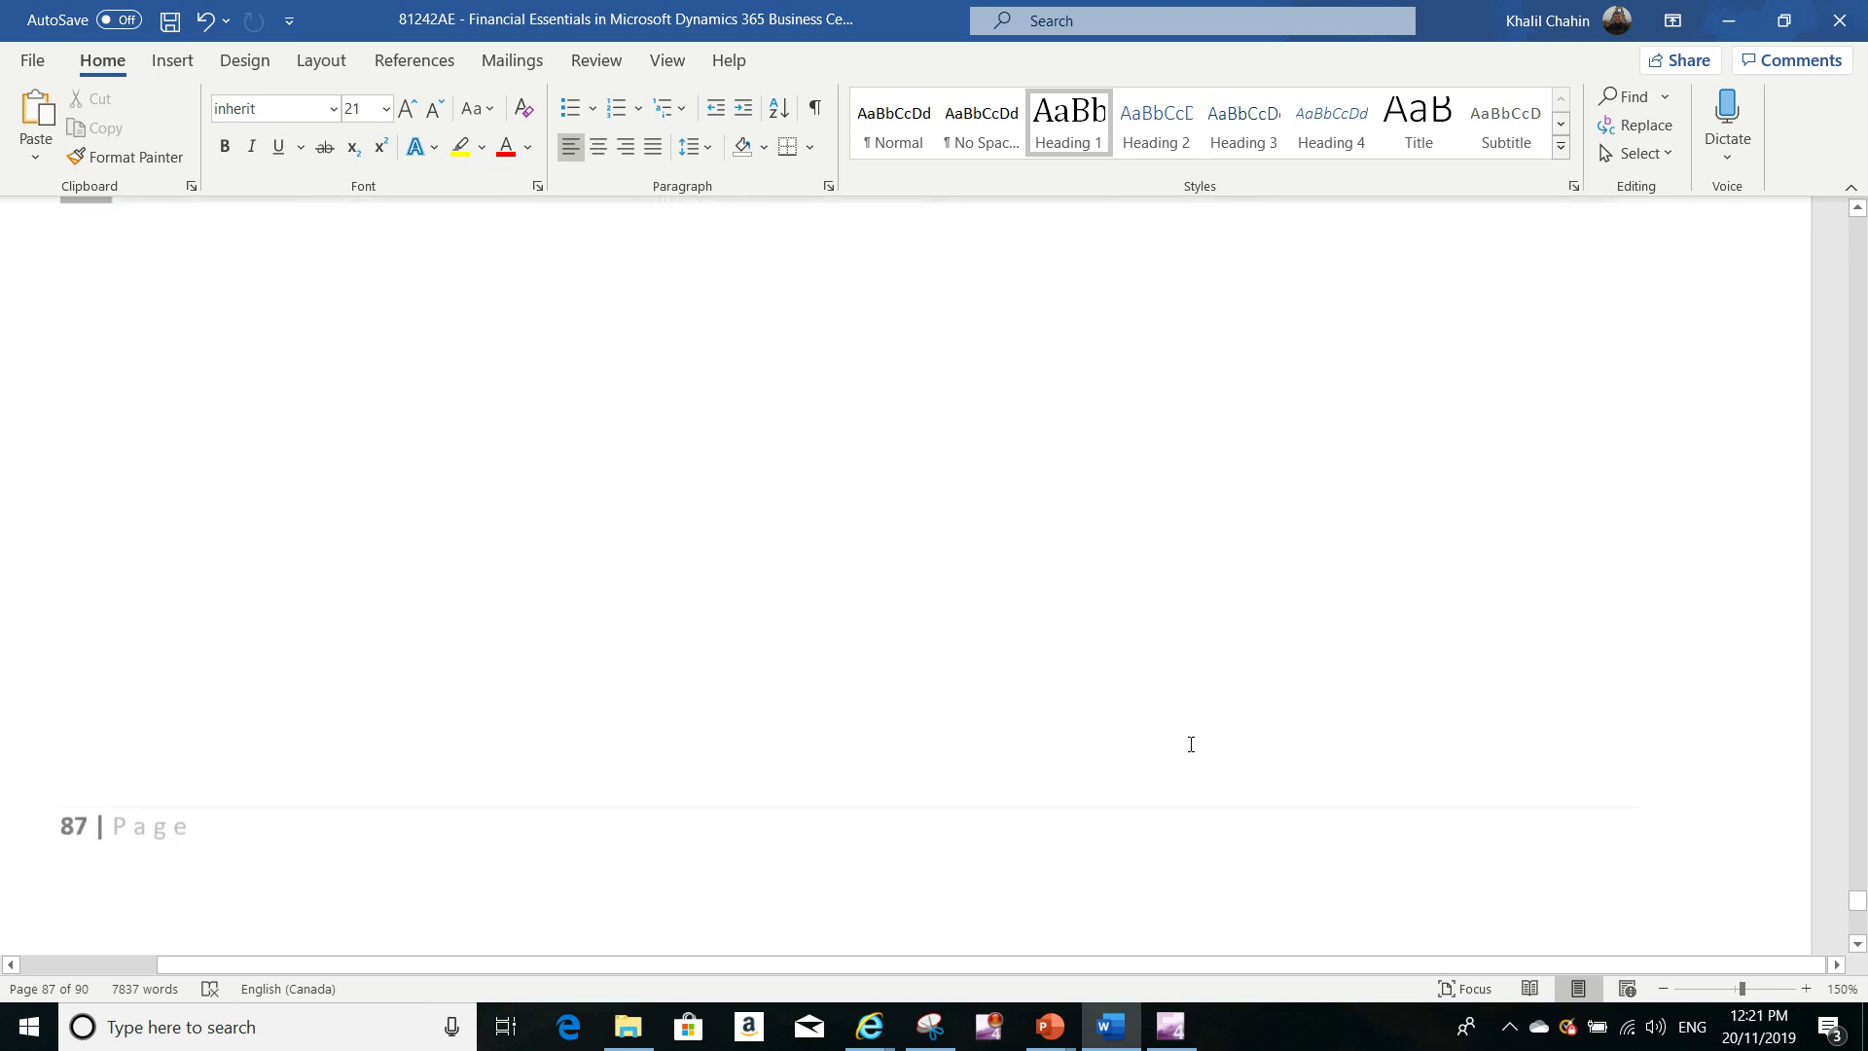
# Scroll through pages 88 and 89, reviewing the Beginning Text and Ending Text screenshots.
pyautogui.scroll(-6, 1188, 743)
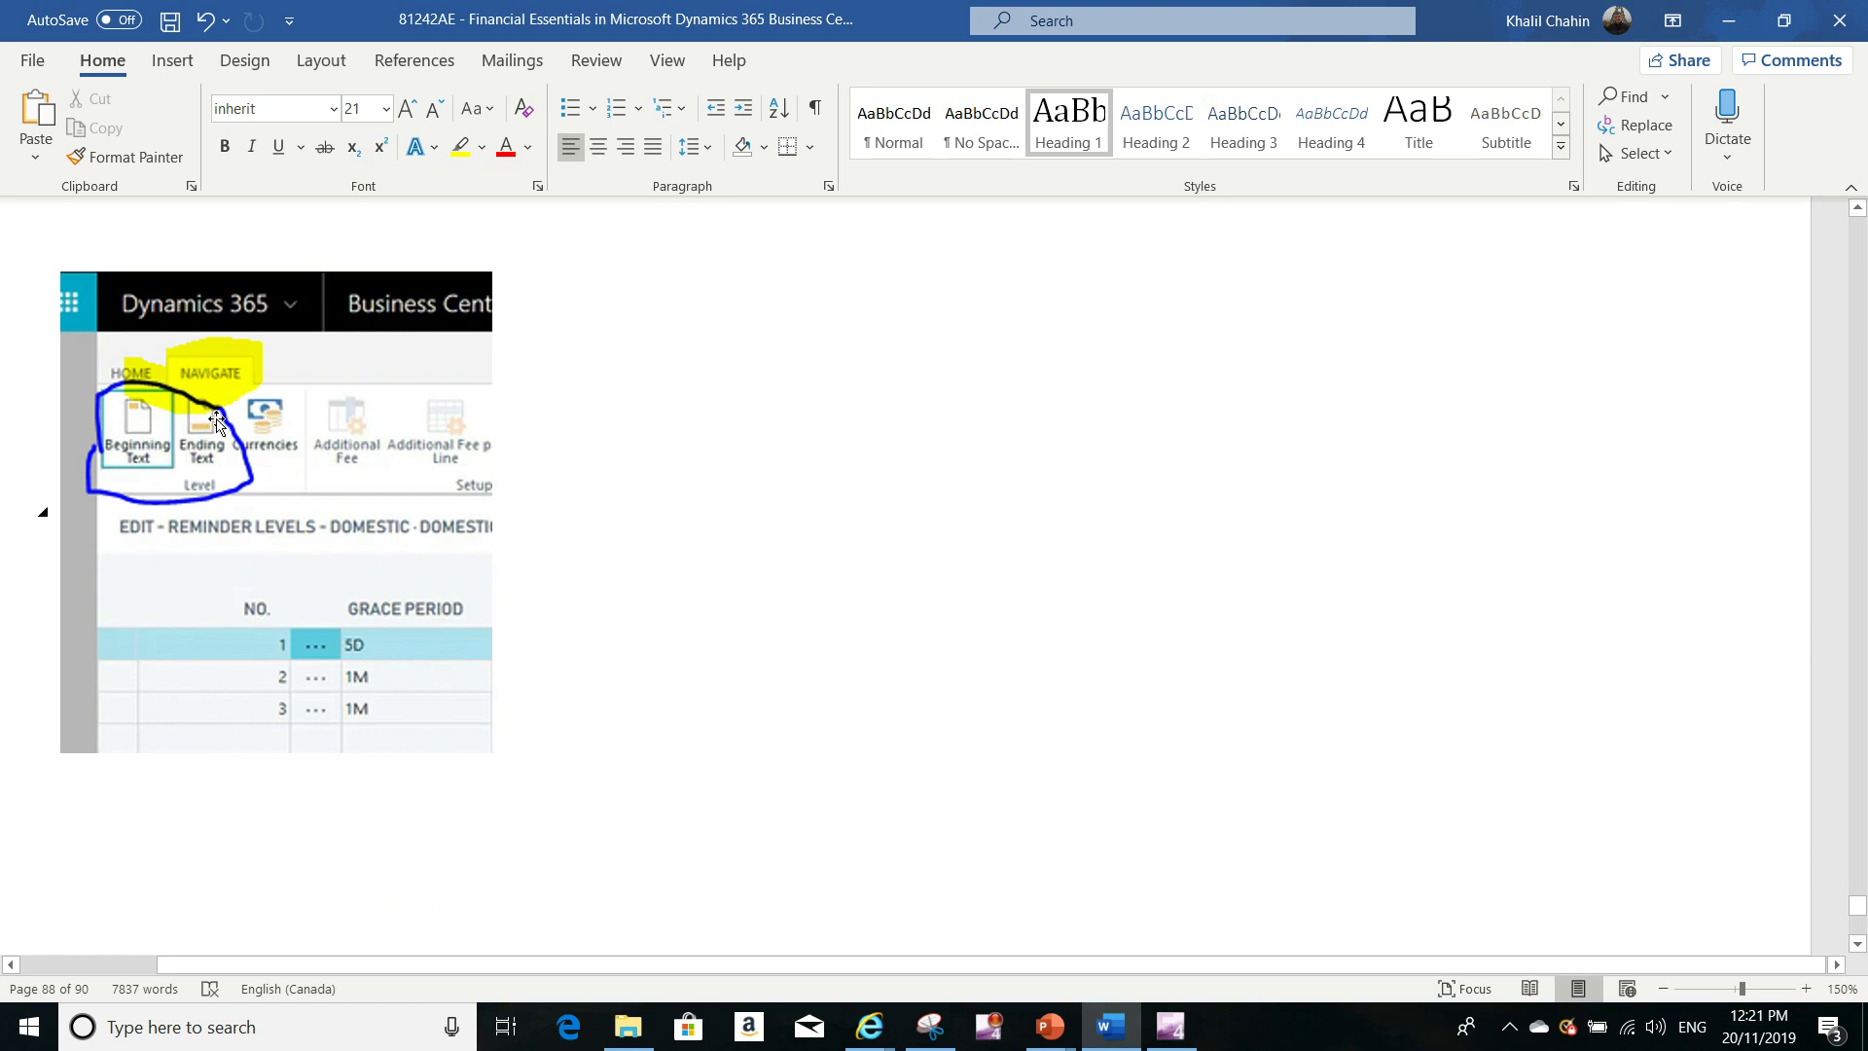
pyautogui.scroll(-10, 432, 648)
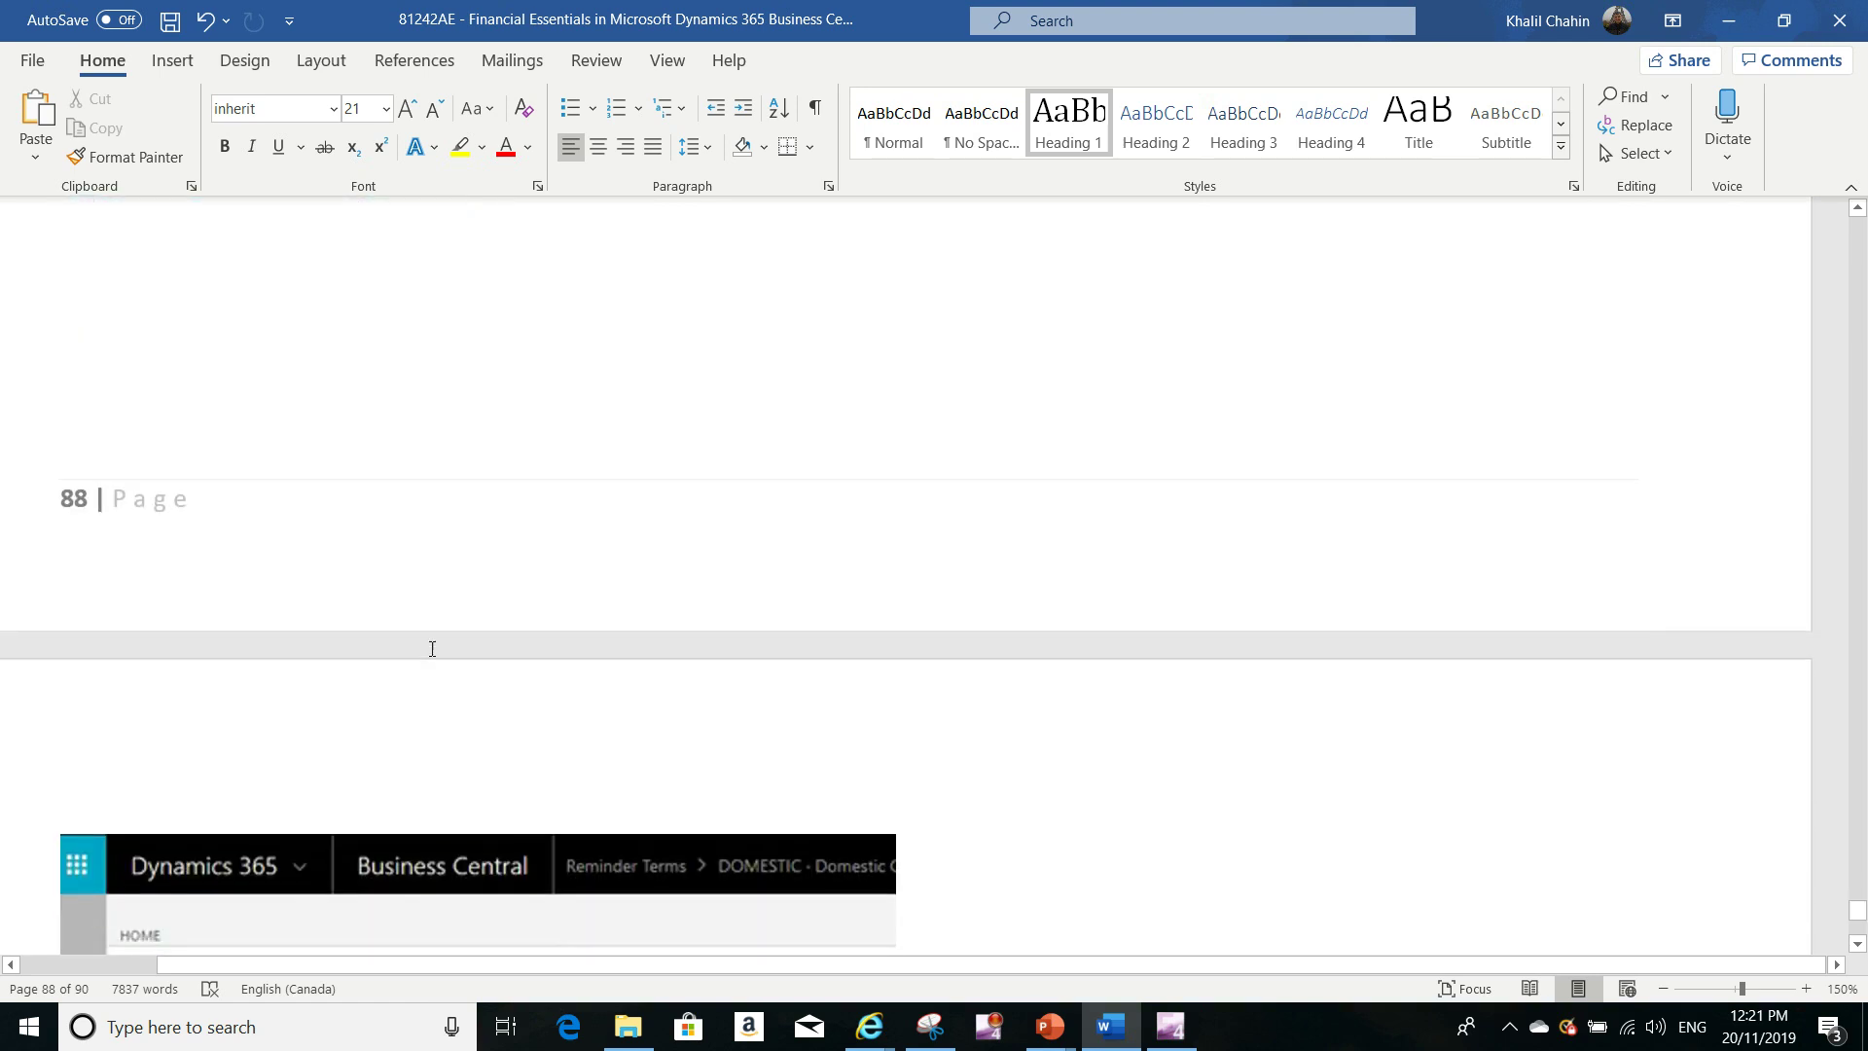
pyautogui.scroll(-4, 432, 648)
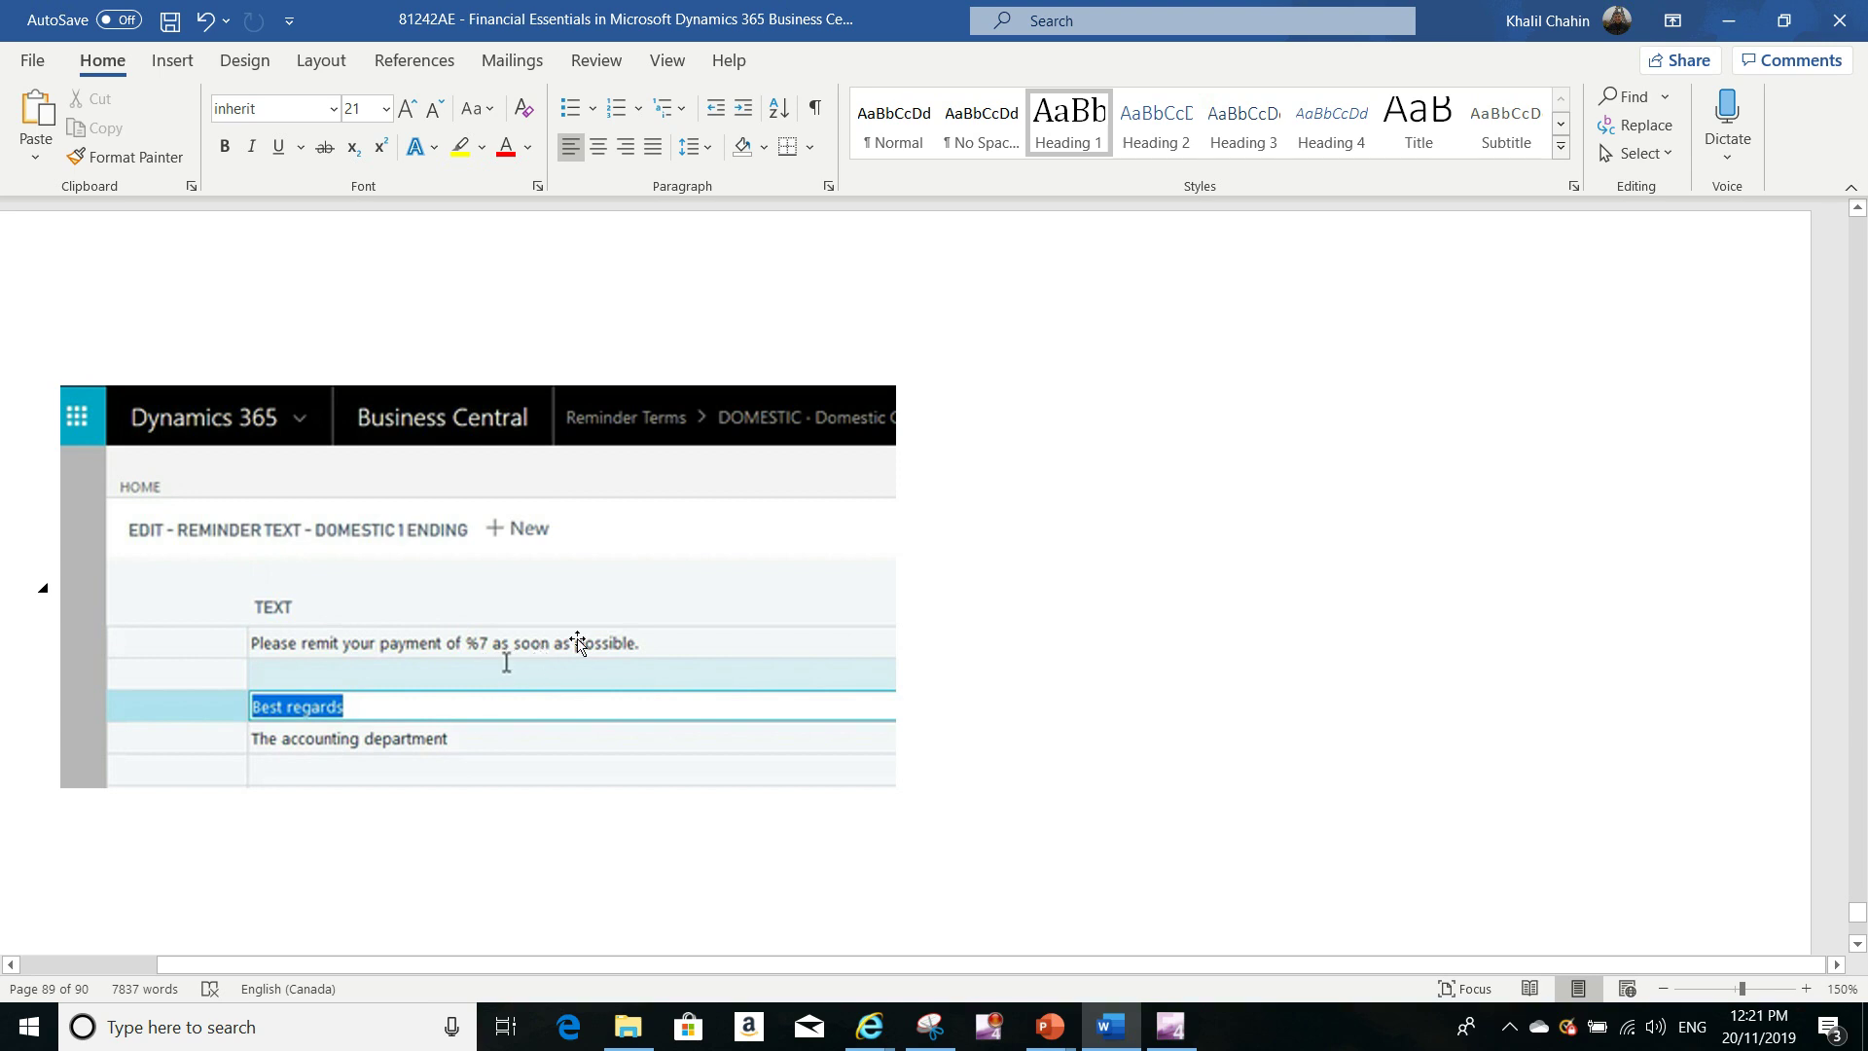
pyautogui.scroll(-10, 577, 637)
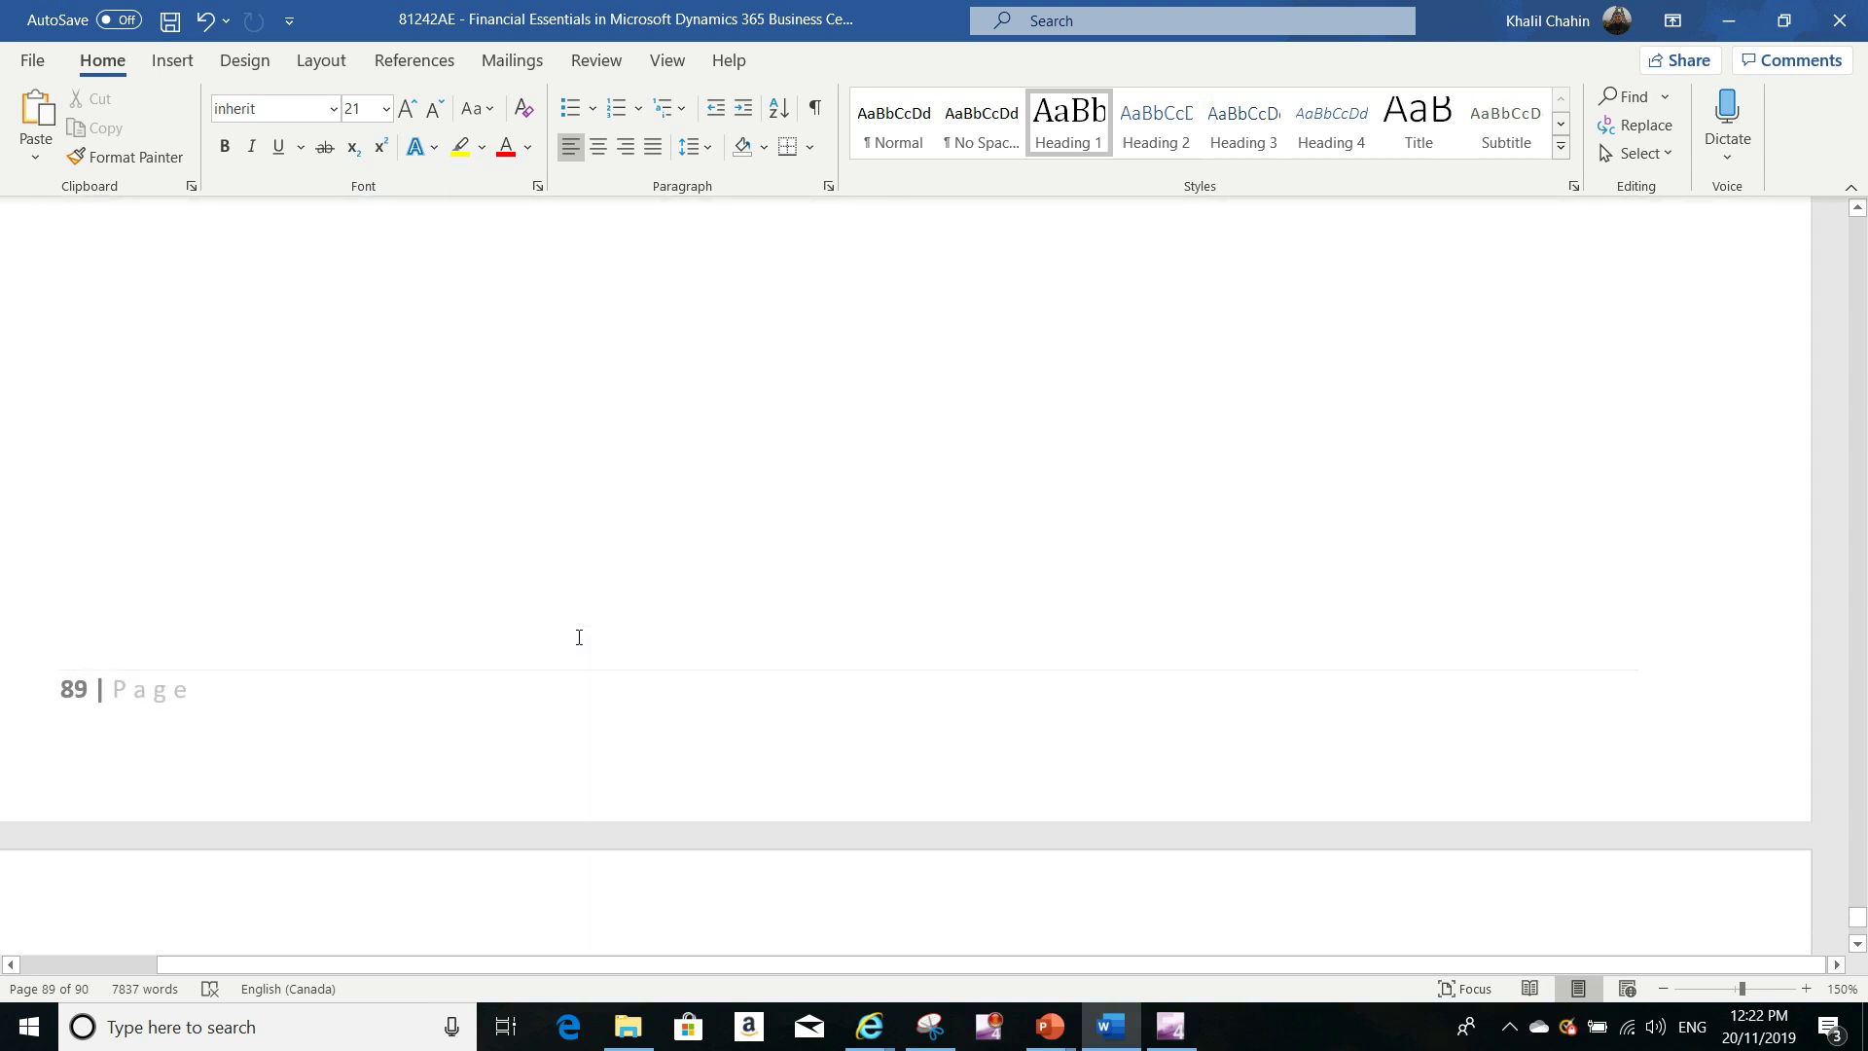
# Scroll to page 90's customer card screenshot with Reminder Terms Code DOMESTIC.
pyautogui.scroll(-3, 577, 637)
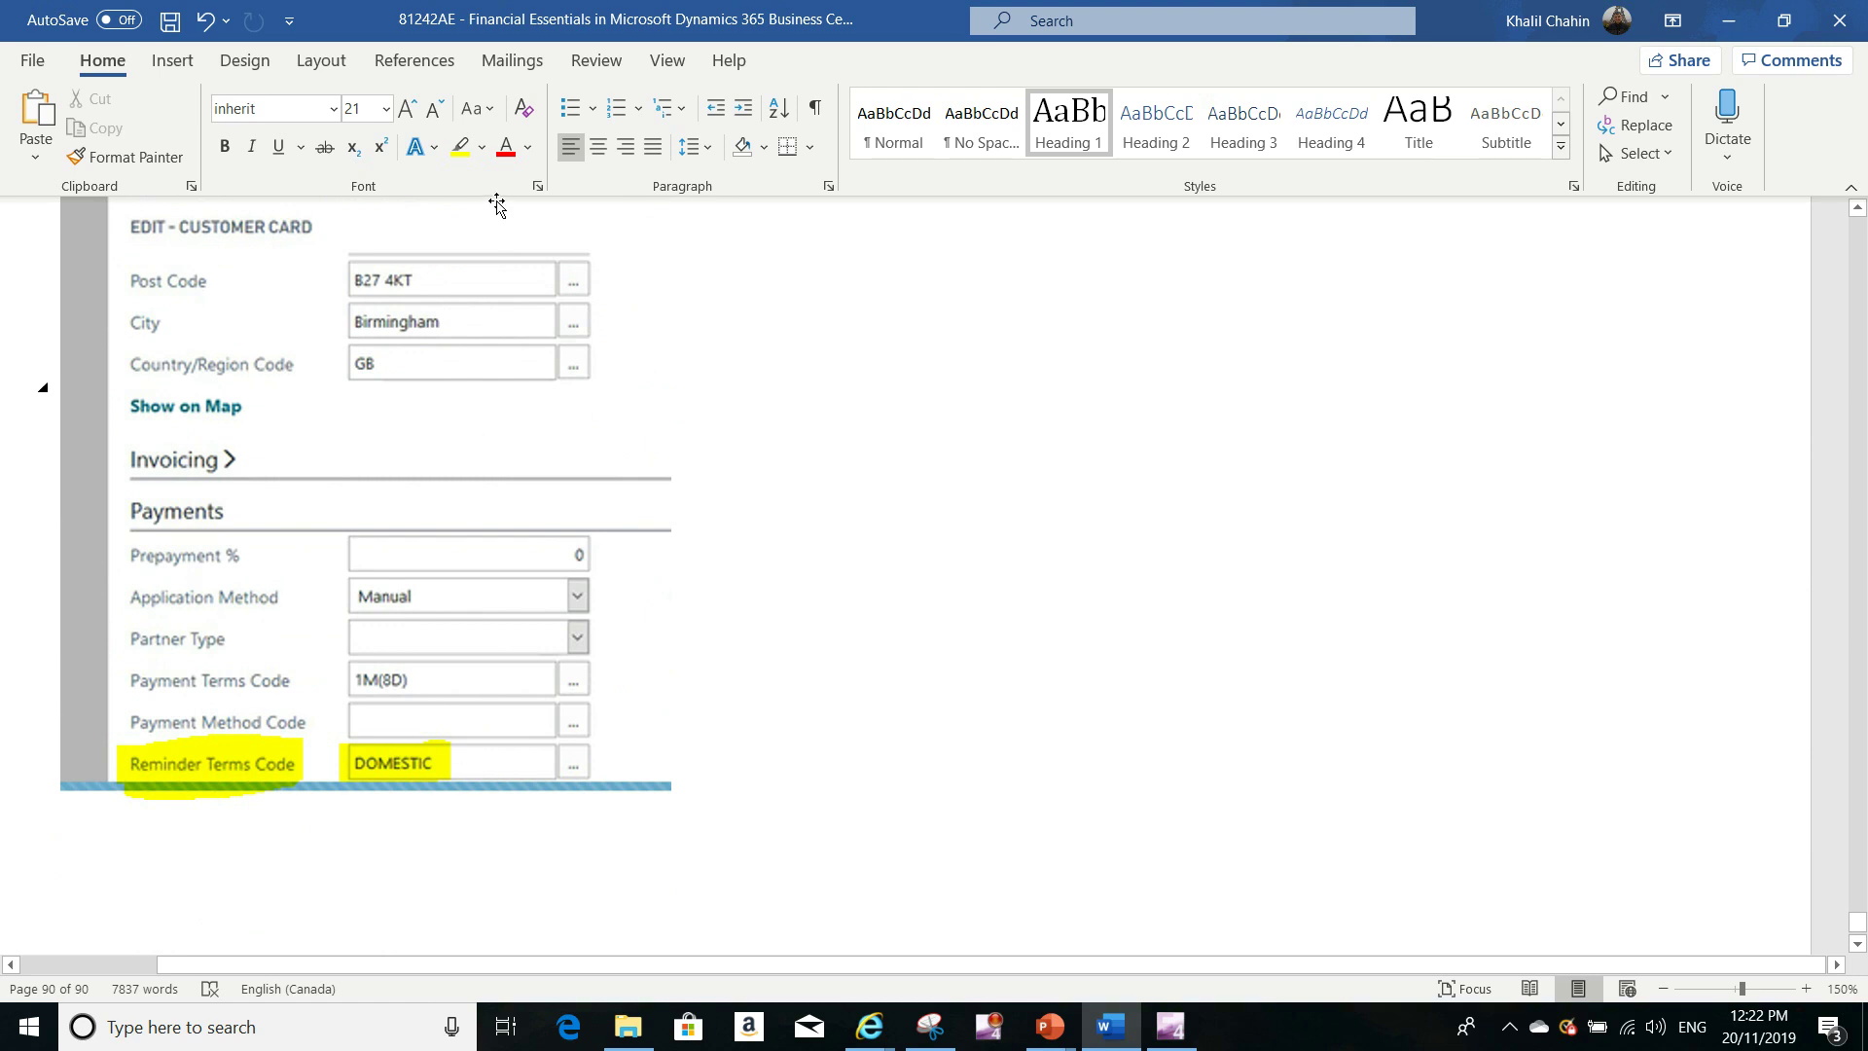
# Switch to the Business Central browser window and acknowledge the page-updated message.
pyautogui.moveTo(869, 1026)
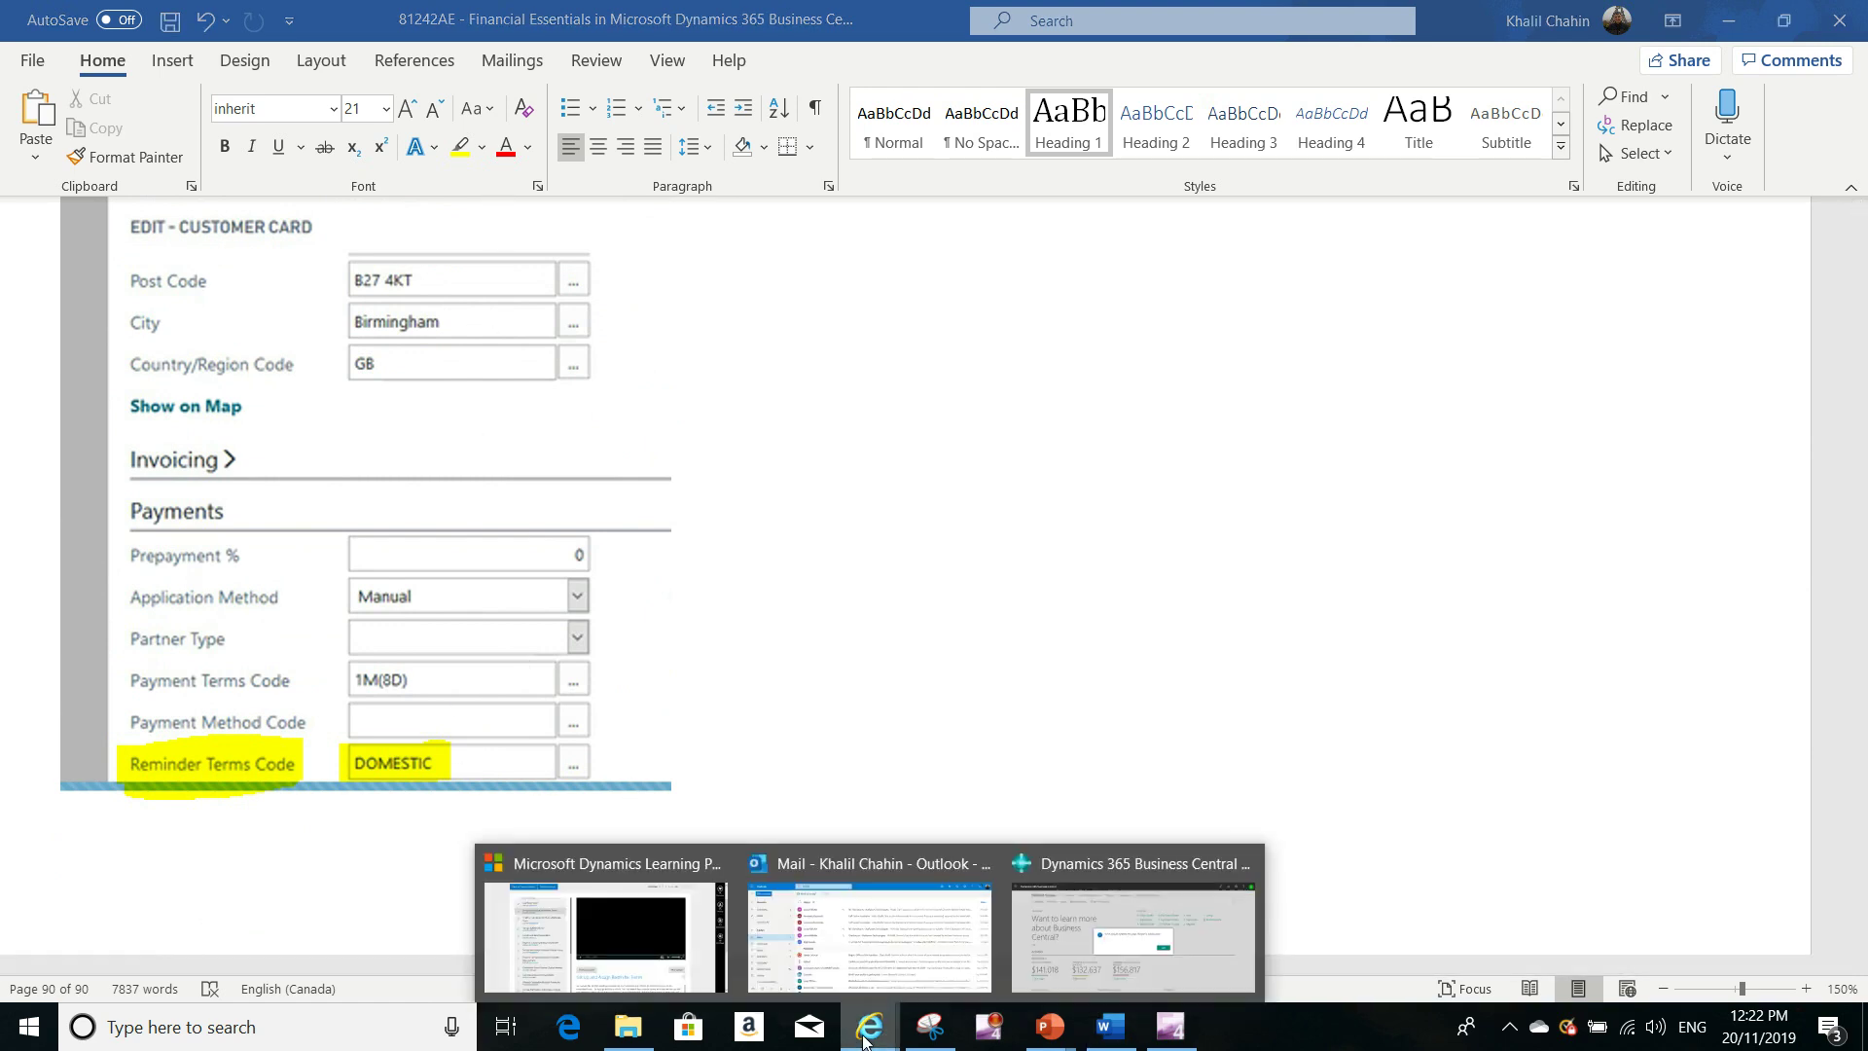
pyautogui.click(1082, 918)
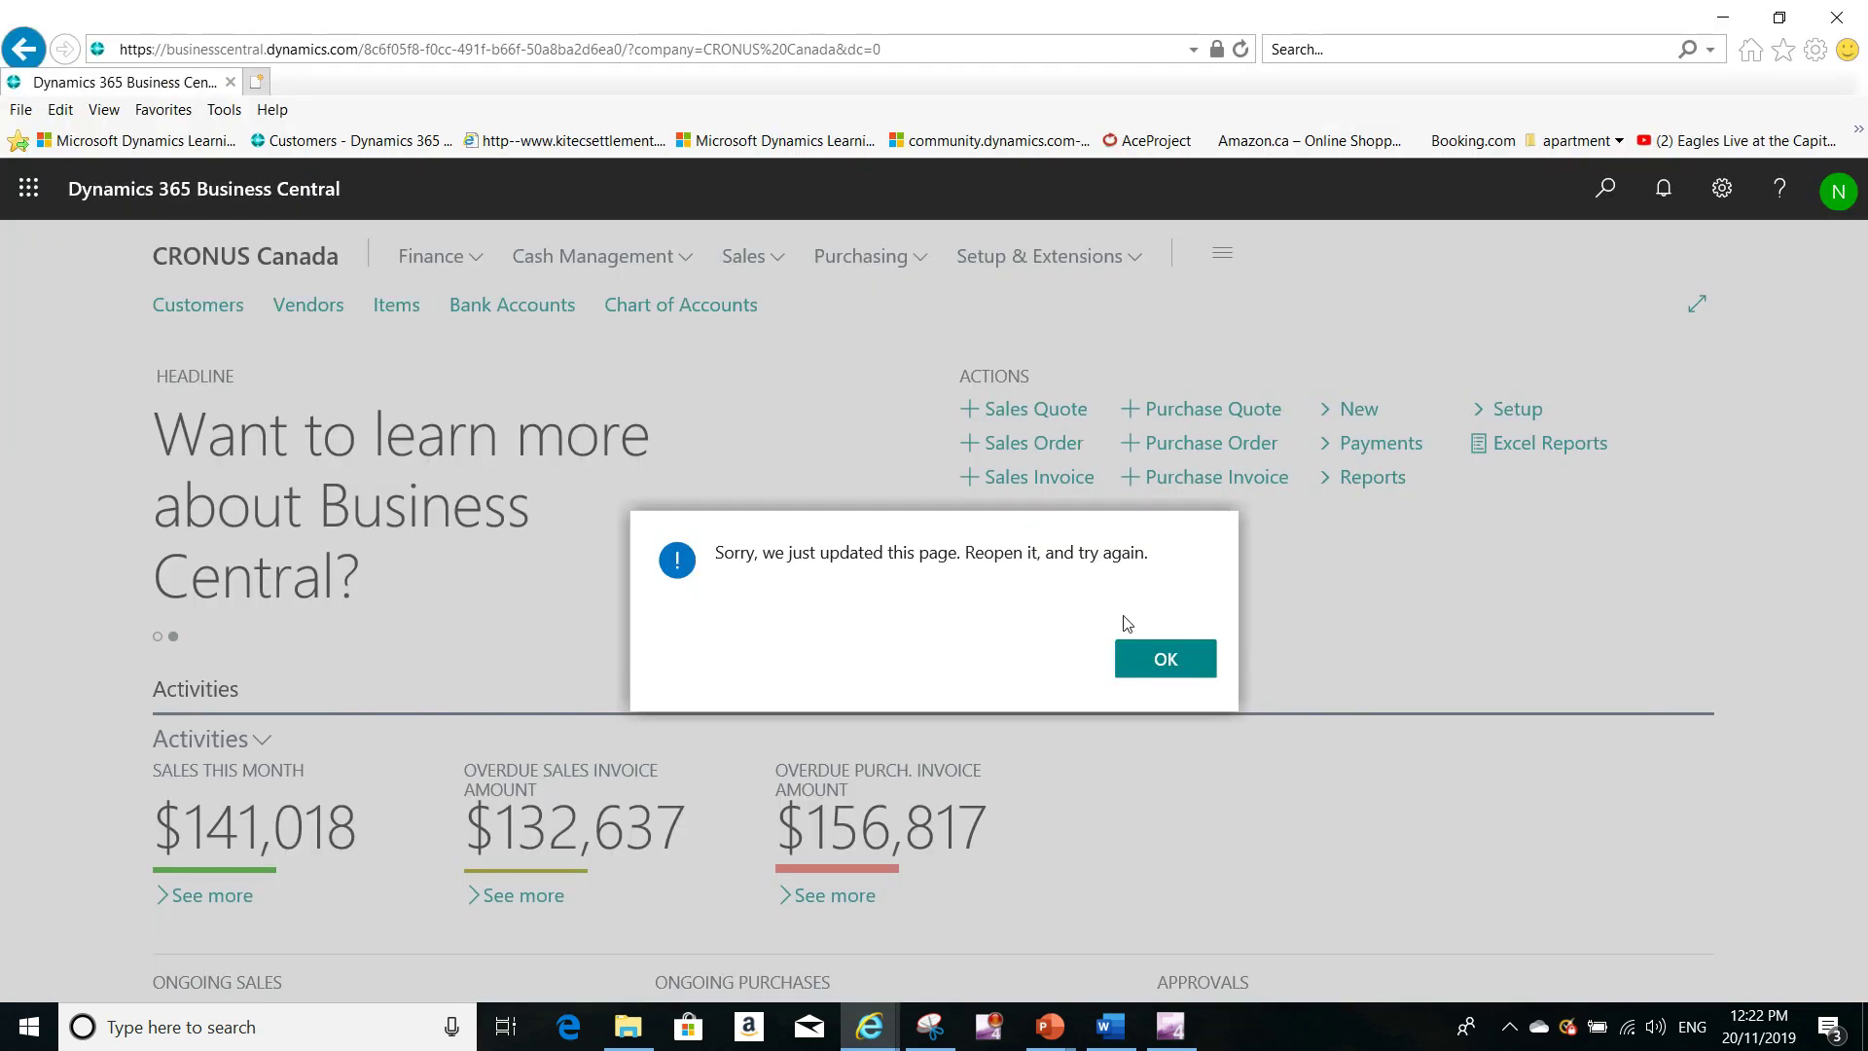
pyautogui.click(1150, 673)
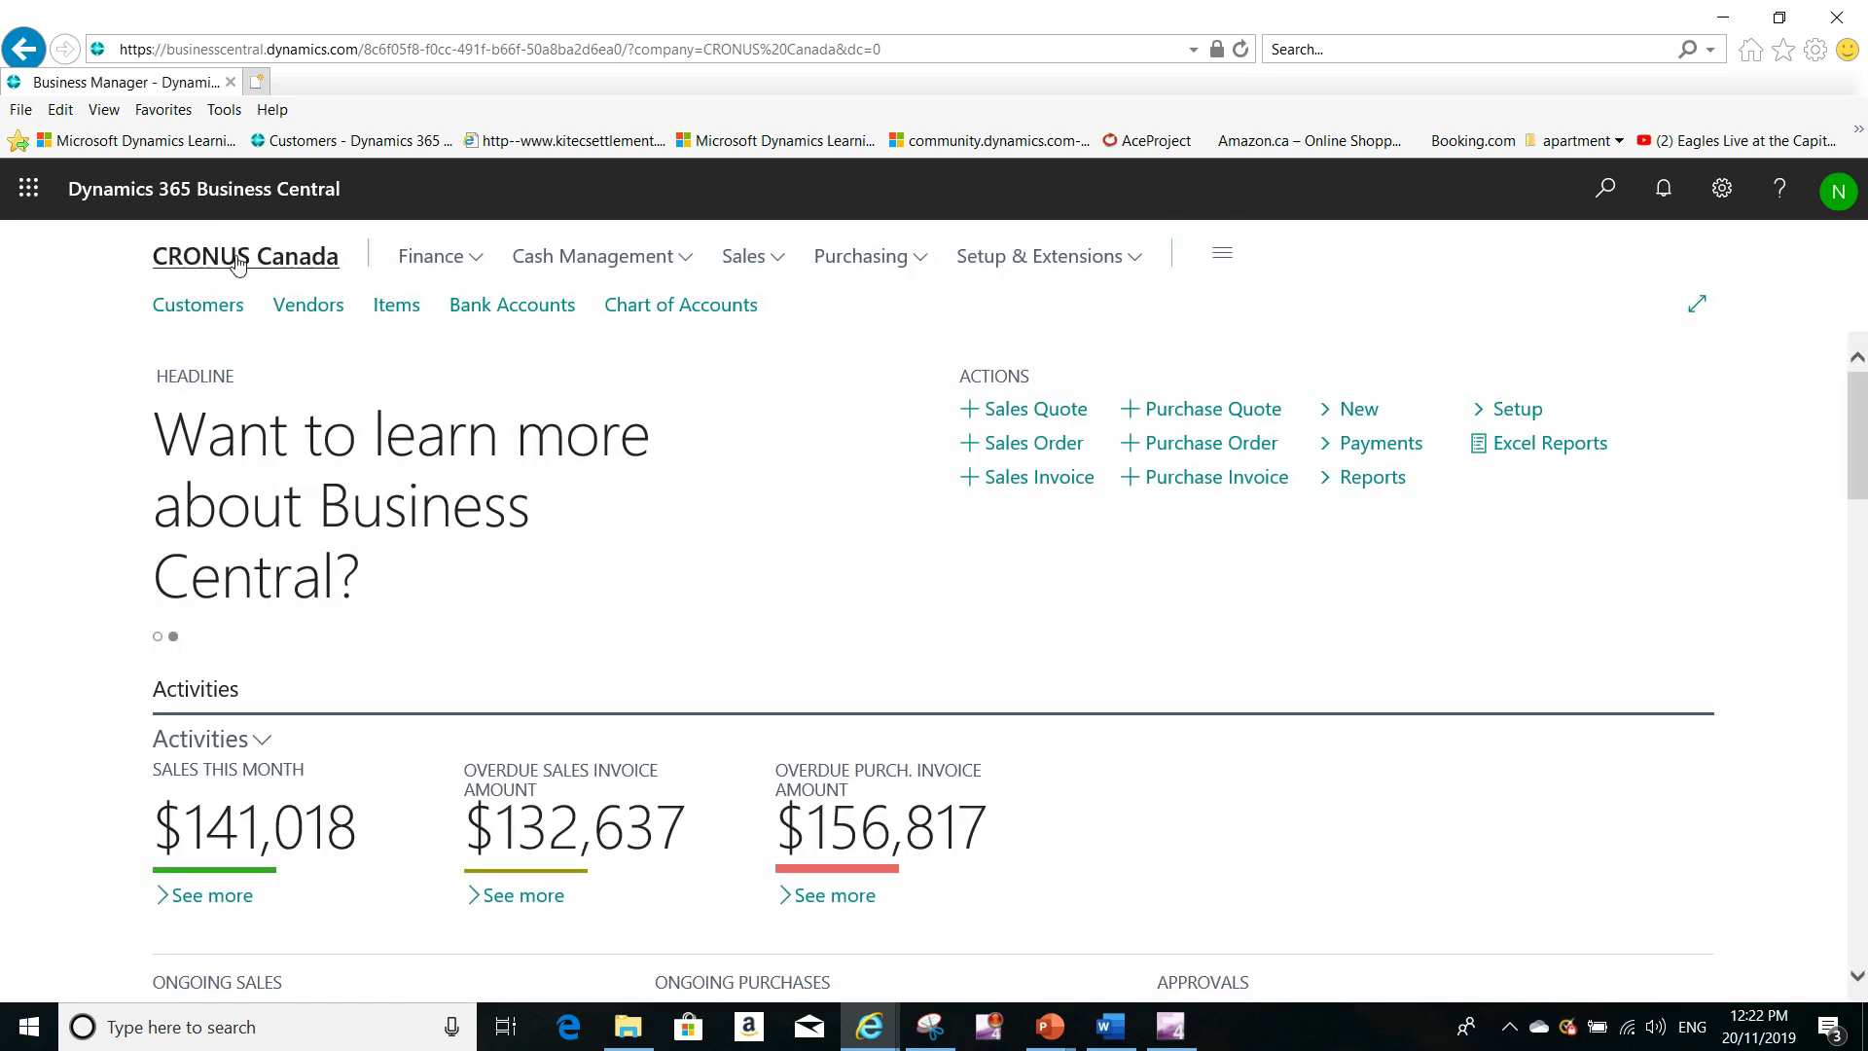
# Search Tell Me for 'reminder terms' and open the Reminder Terms page.
pyautogui.click(1609, 190)
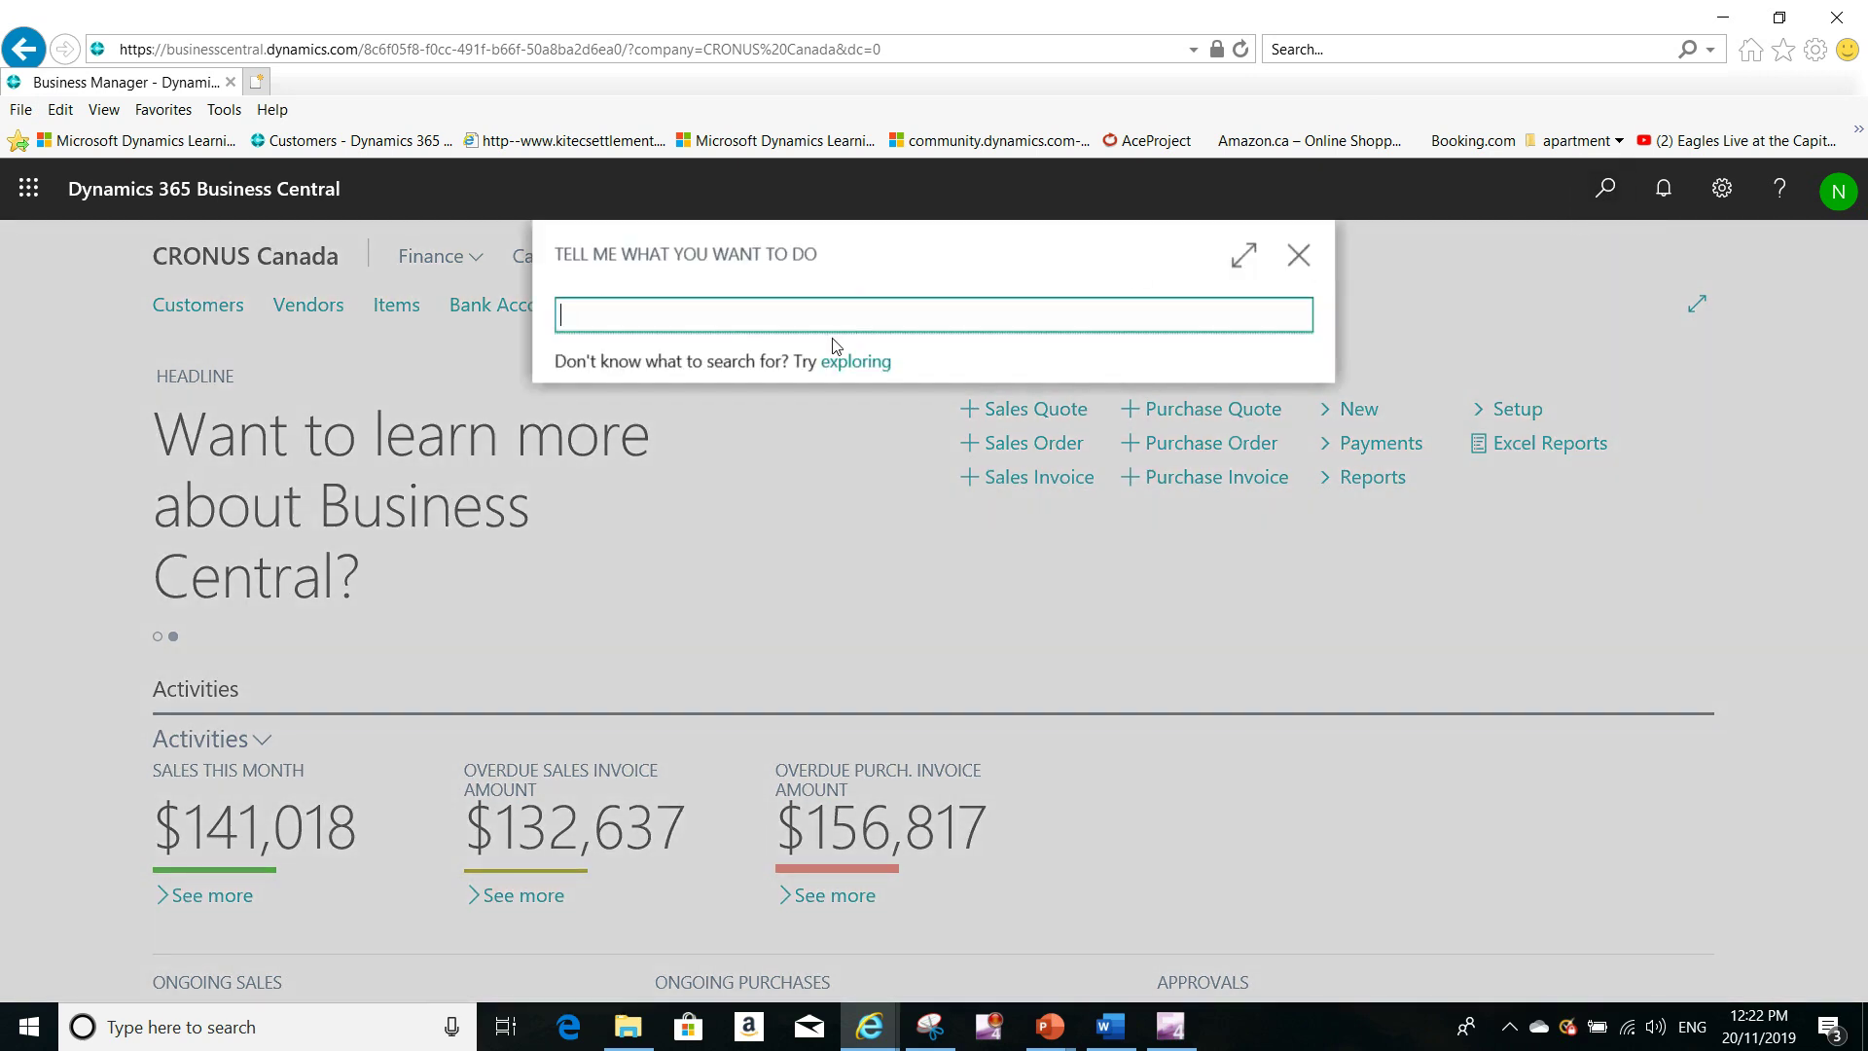
pyautogui.write('r')
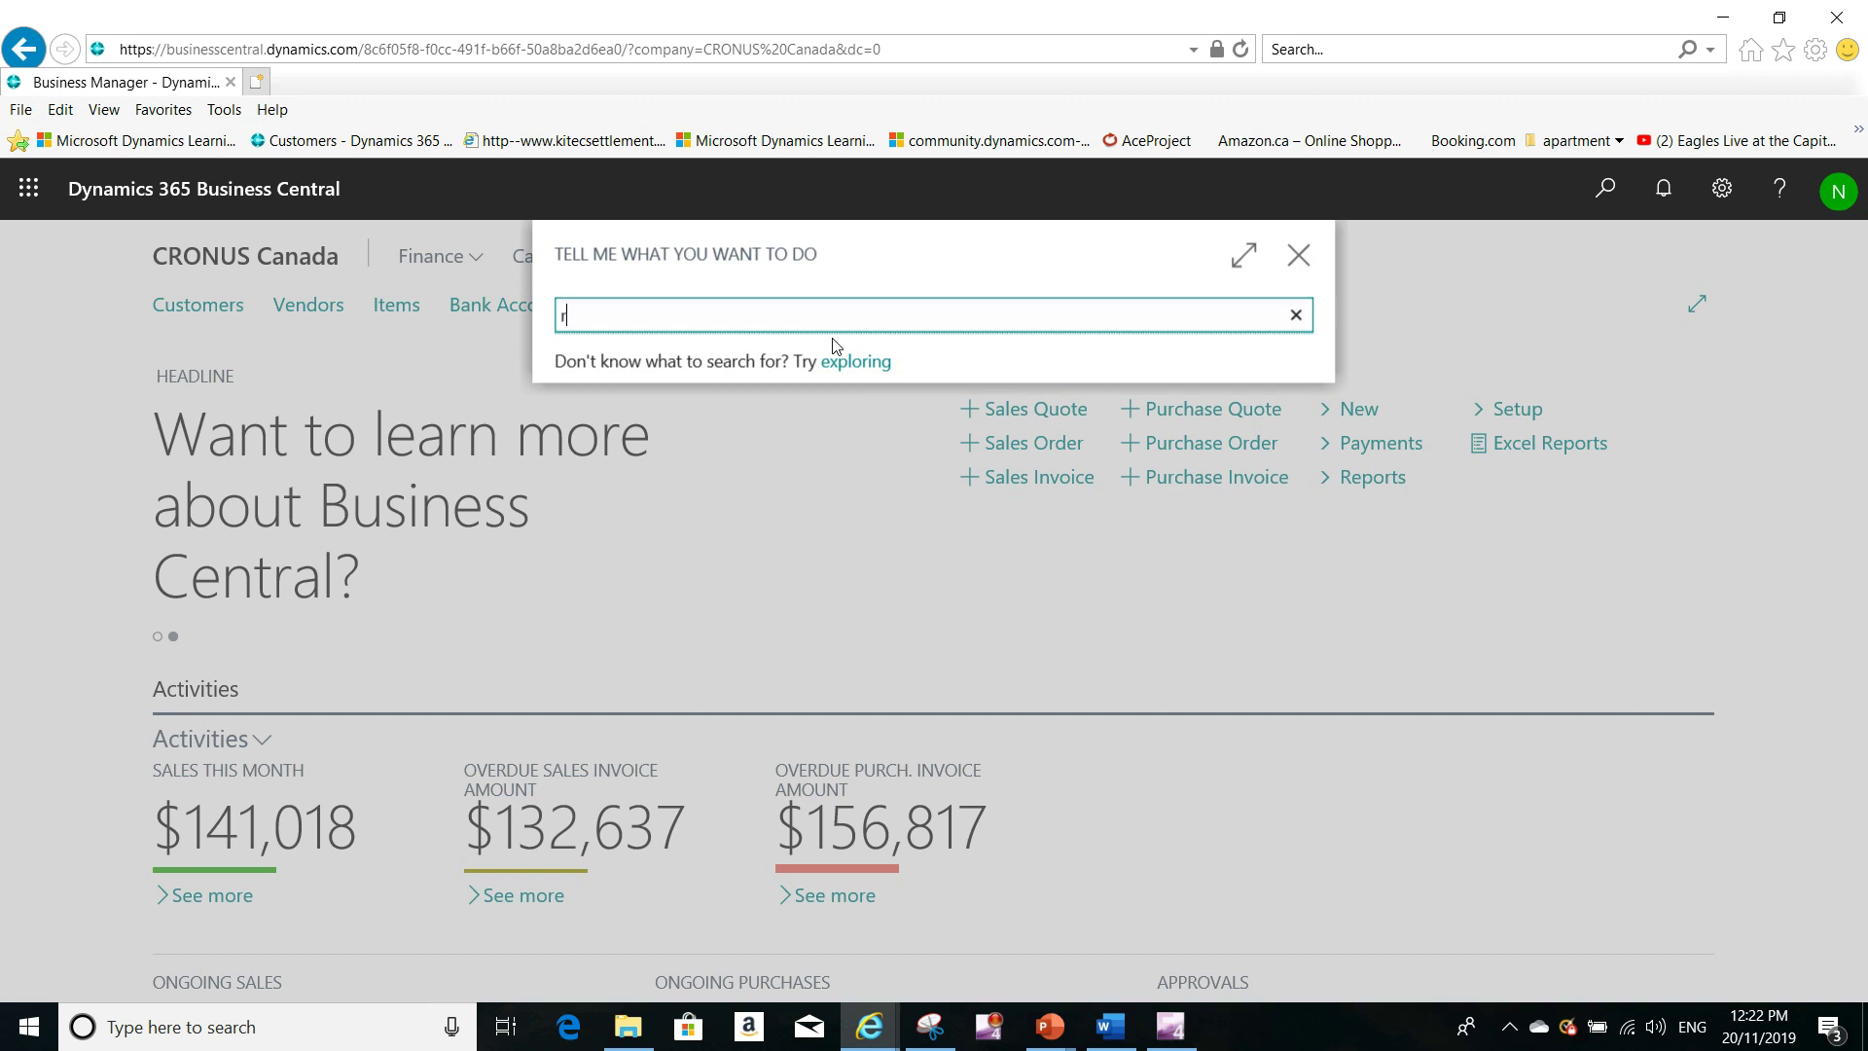
pyautogui.write('eminder terms')
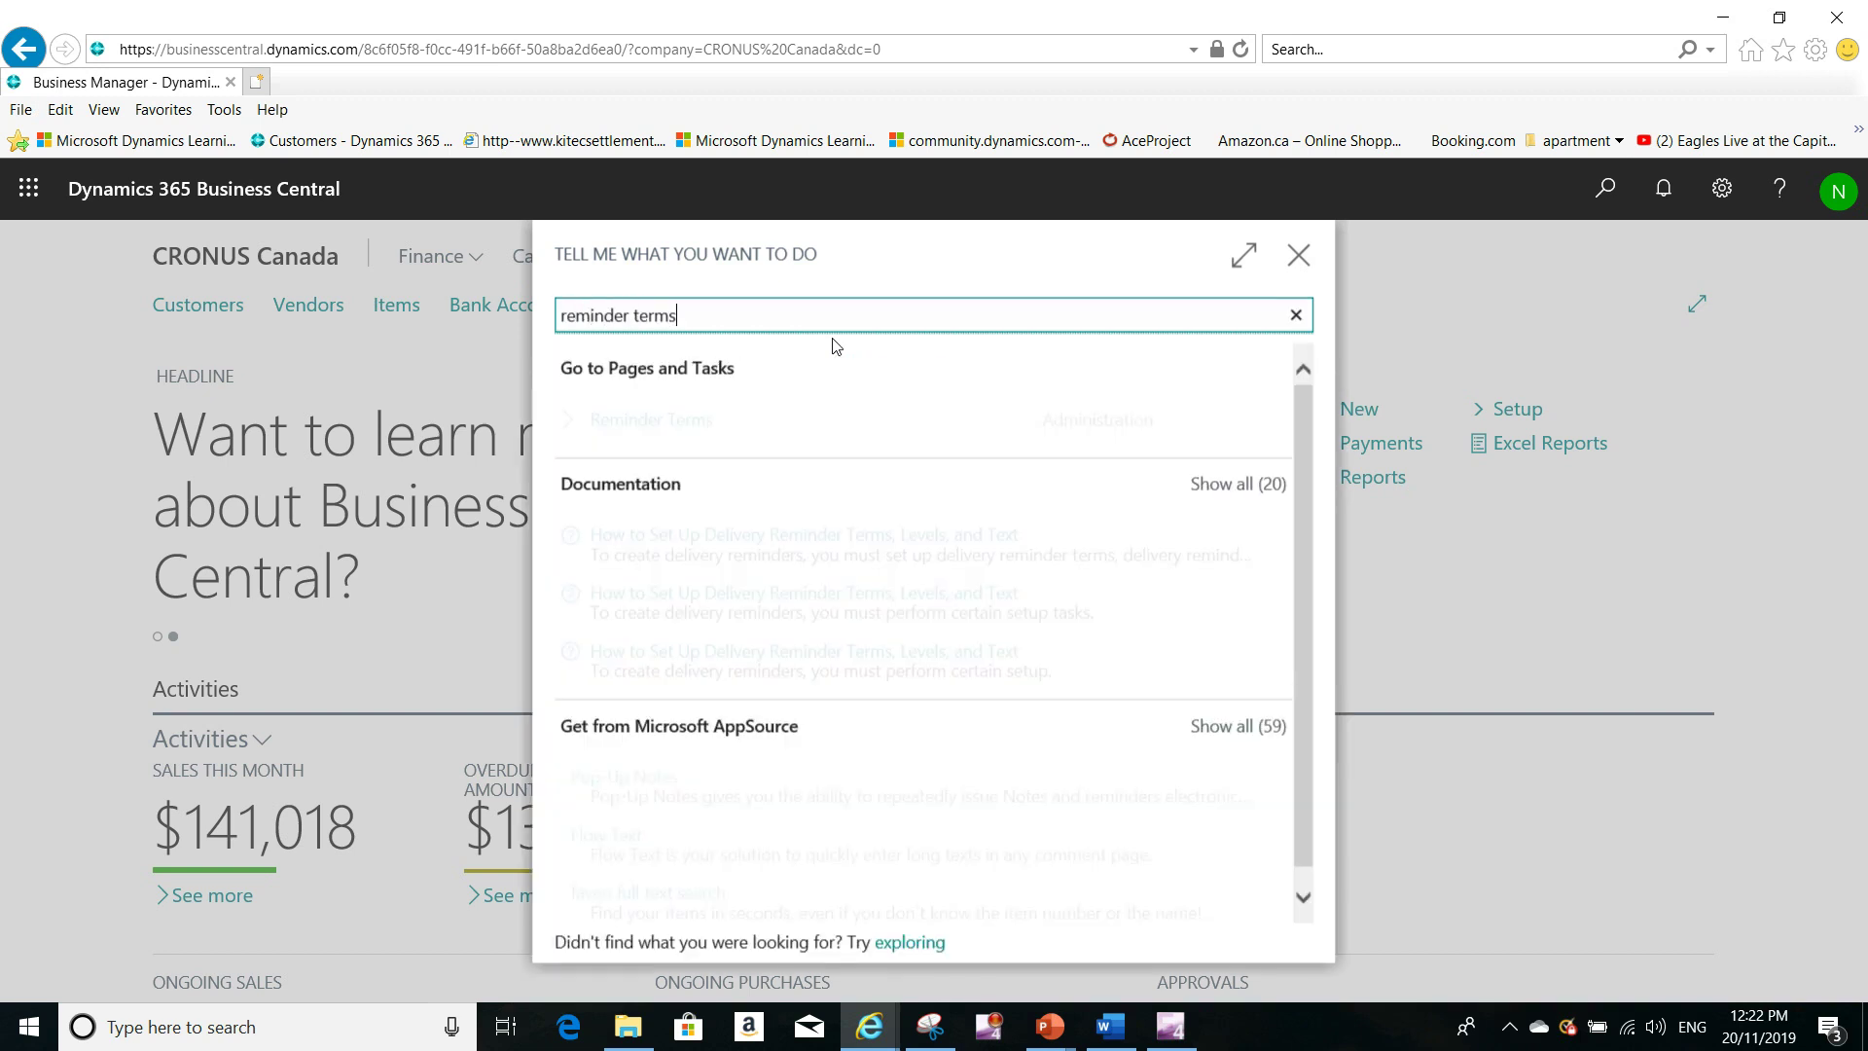
pyautogui.click(634, 426)
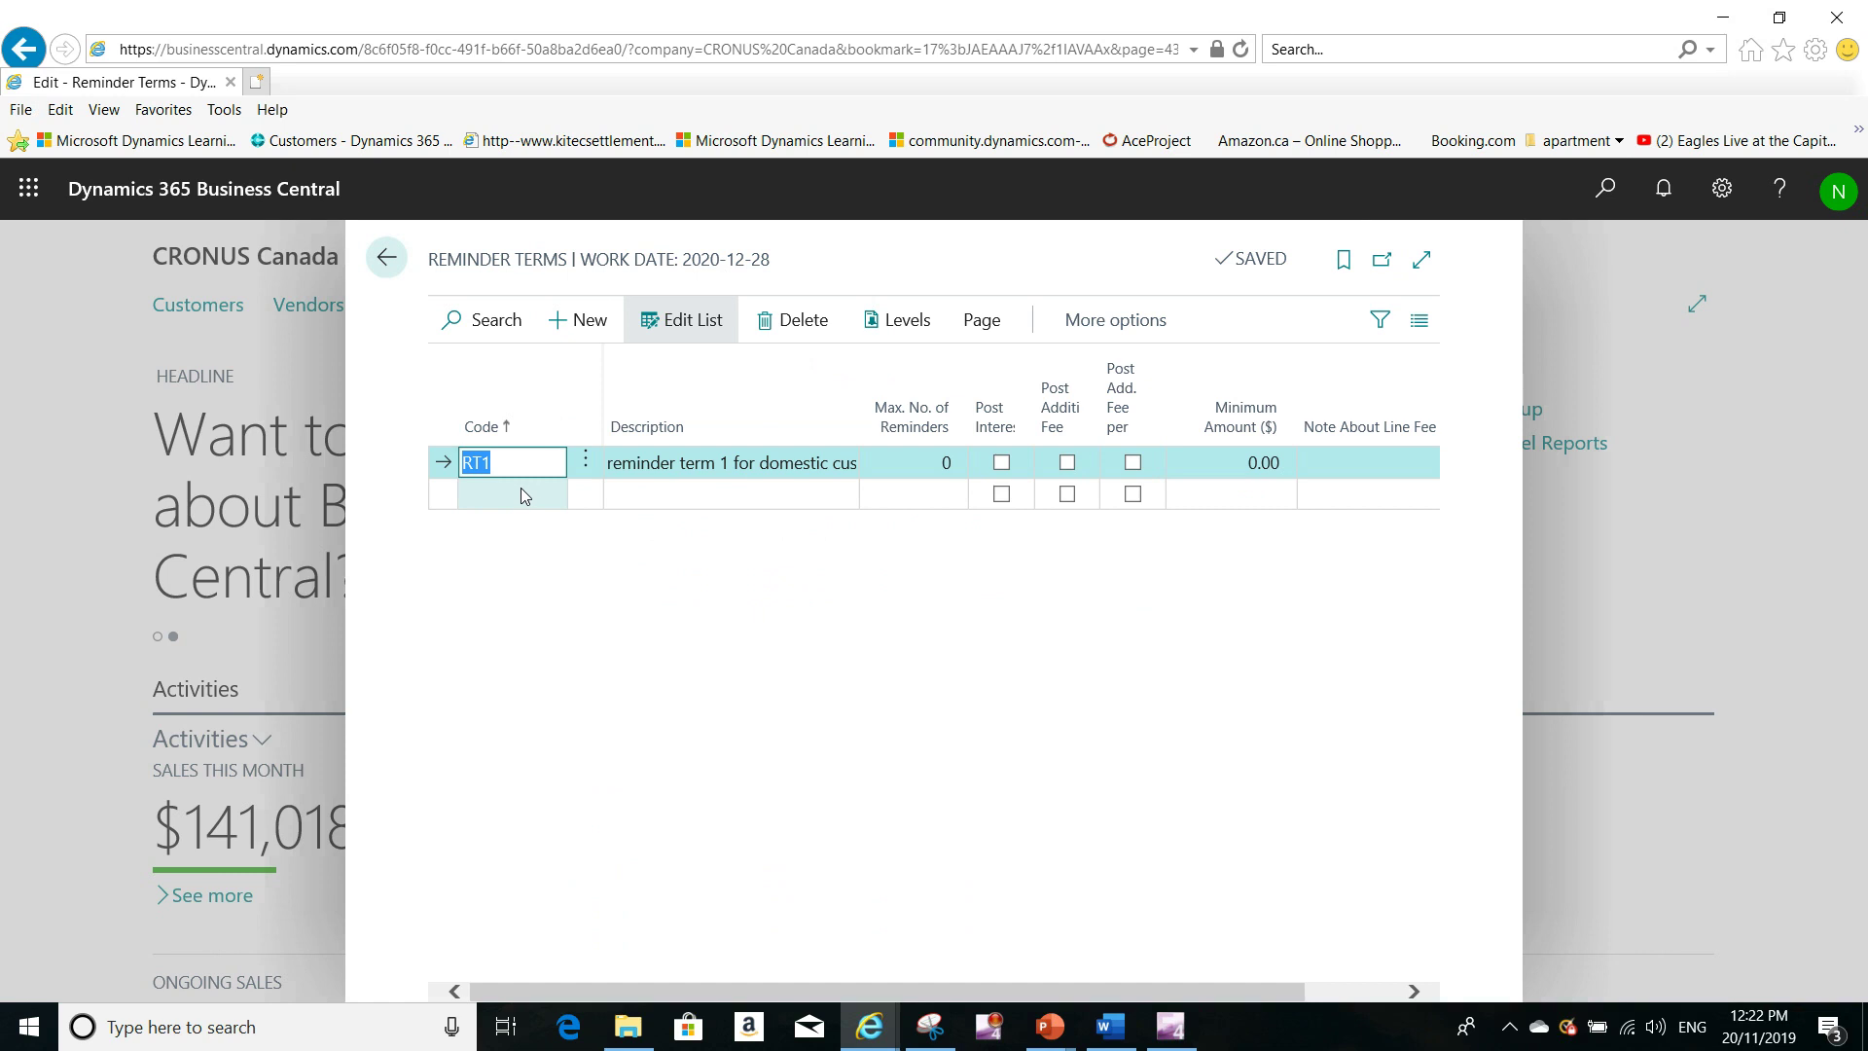
# Add reminder term ENGLISHRE with description 'english reminder' alongside RT1.
pyautogui.click(522, 490)
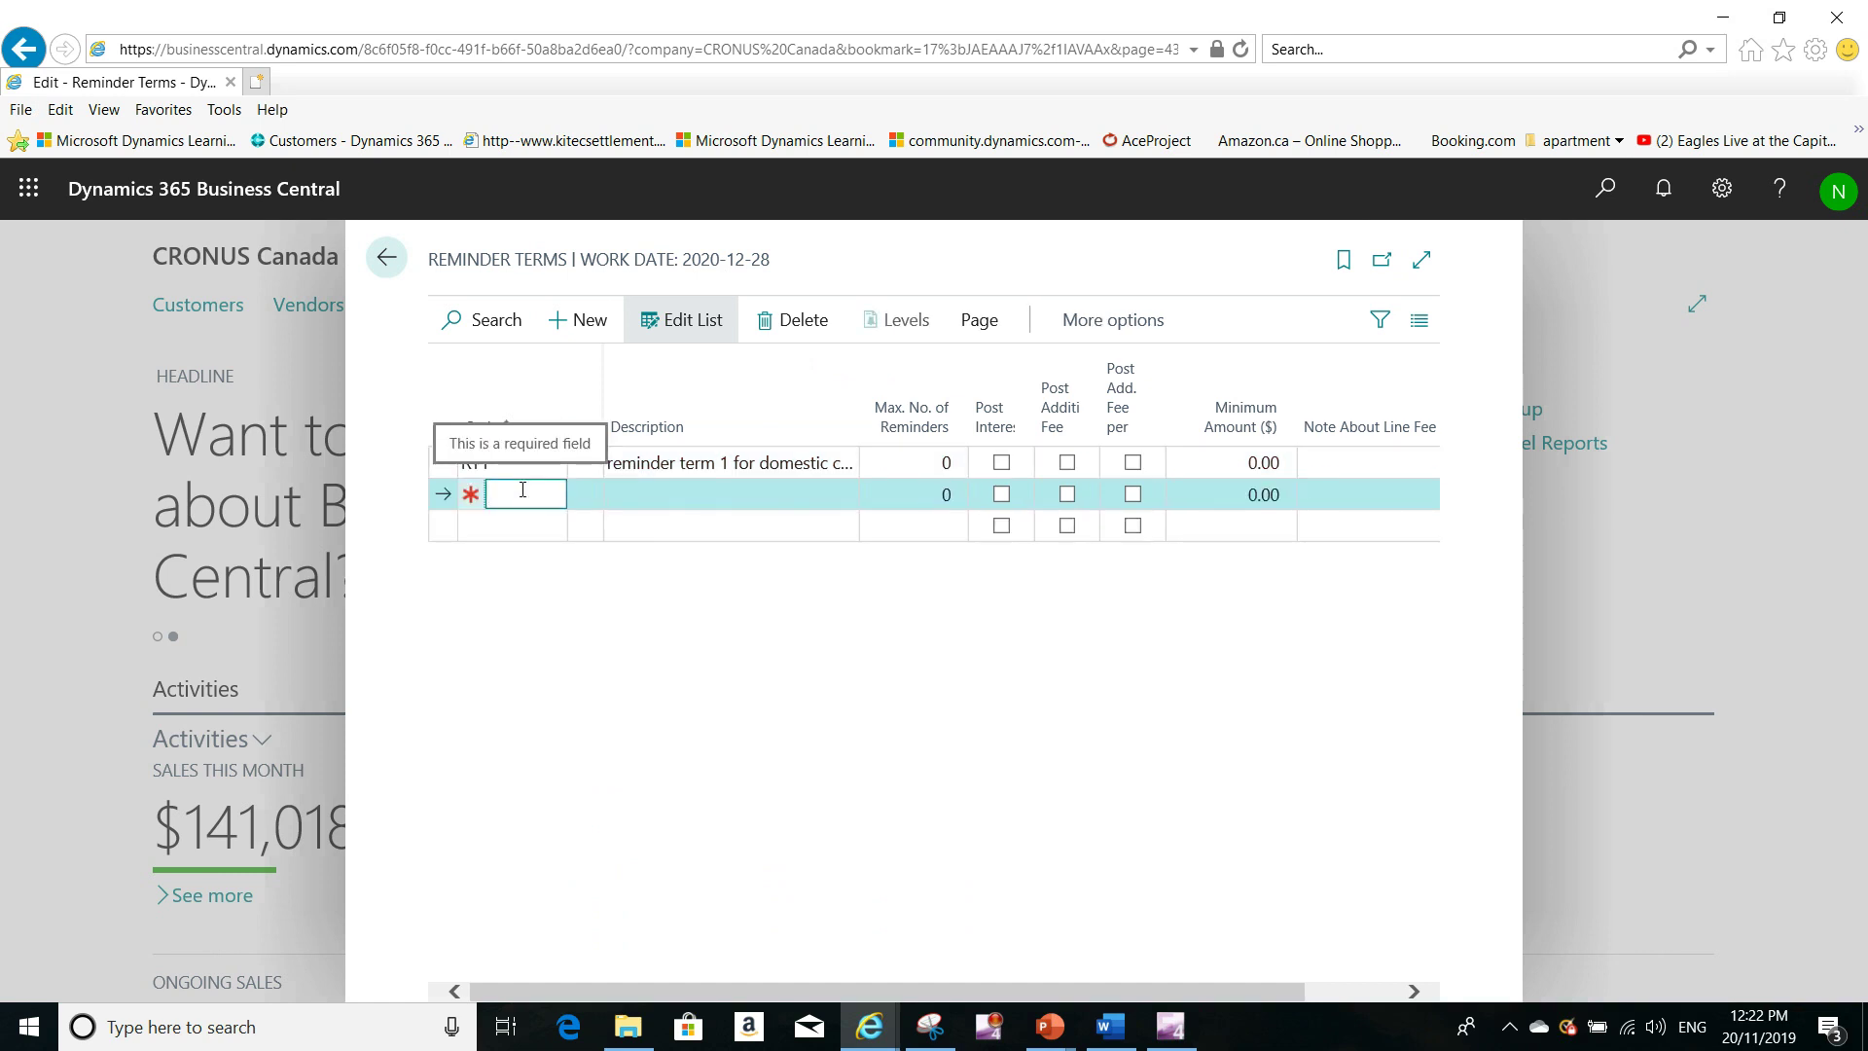
pyautogui.write('englis')
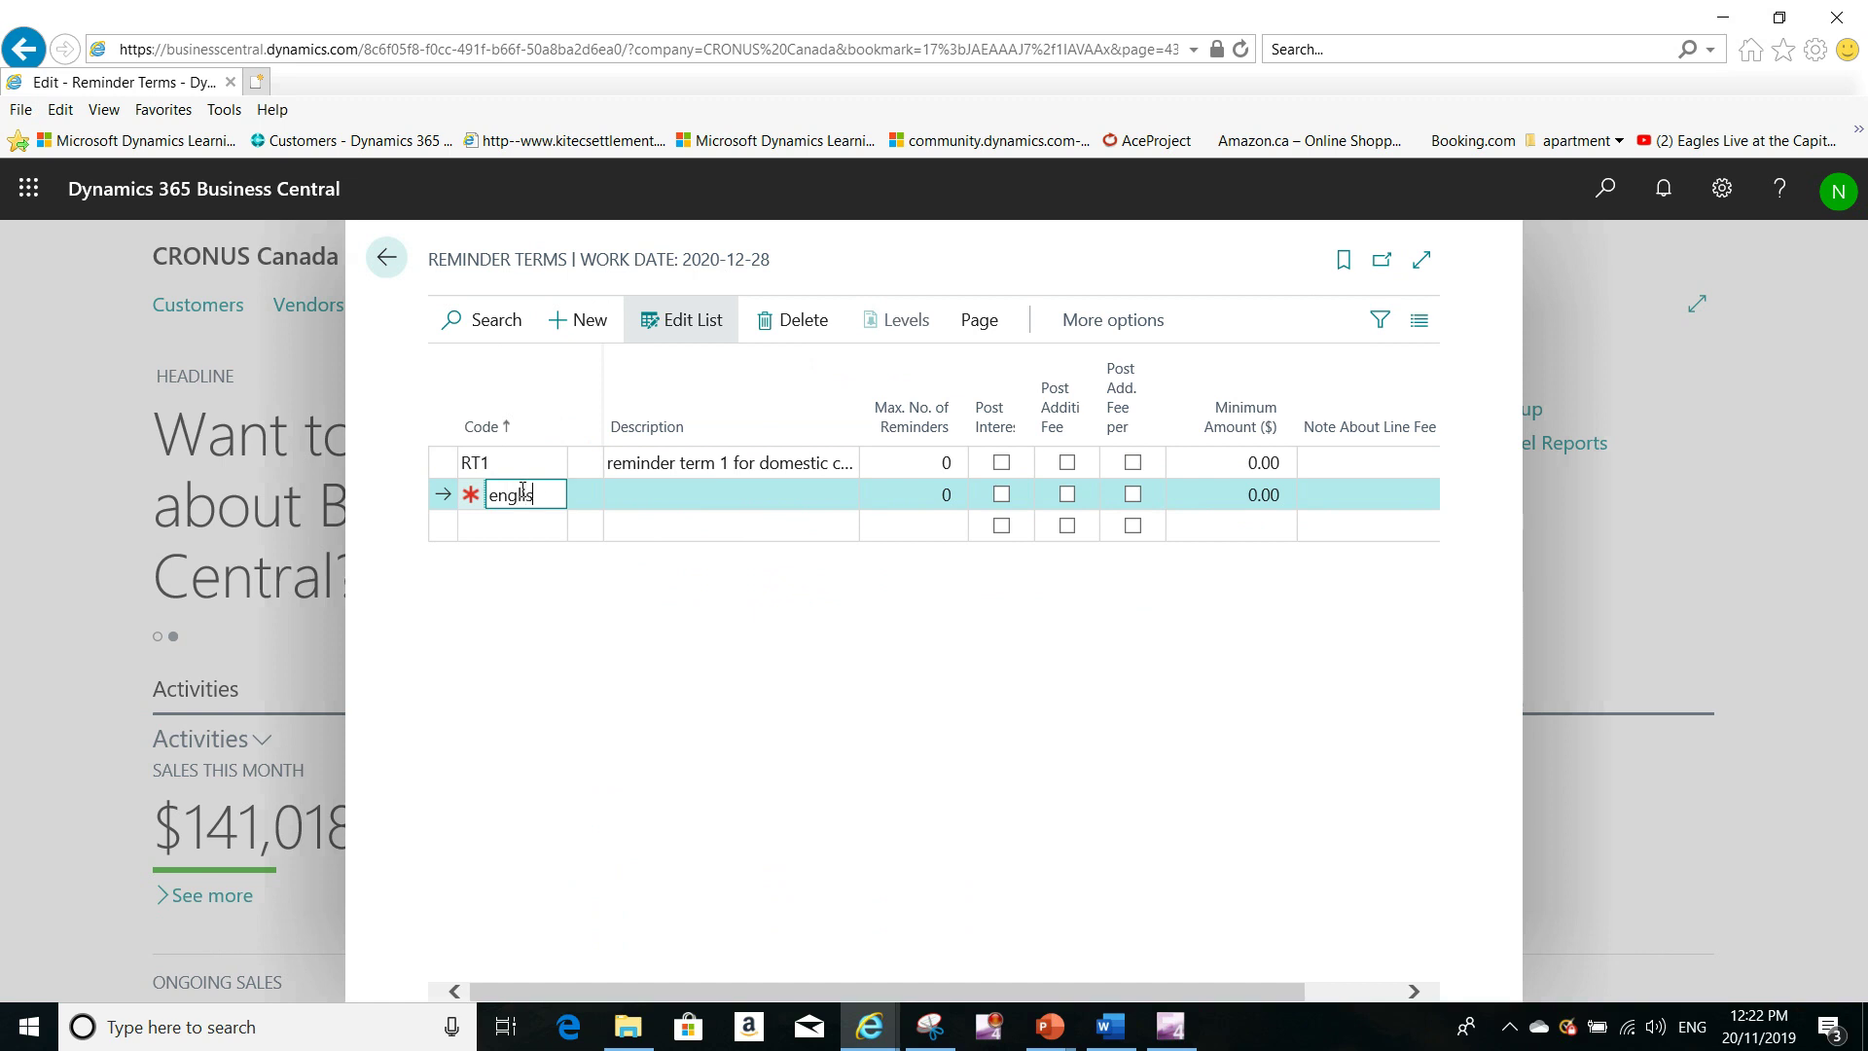
pyautogui.write('h re')
pyautogui.press('BackSpace')
pyautogui.press('BackSpace')
pyautogui.write('re')
pyautogui.press('Tab')
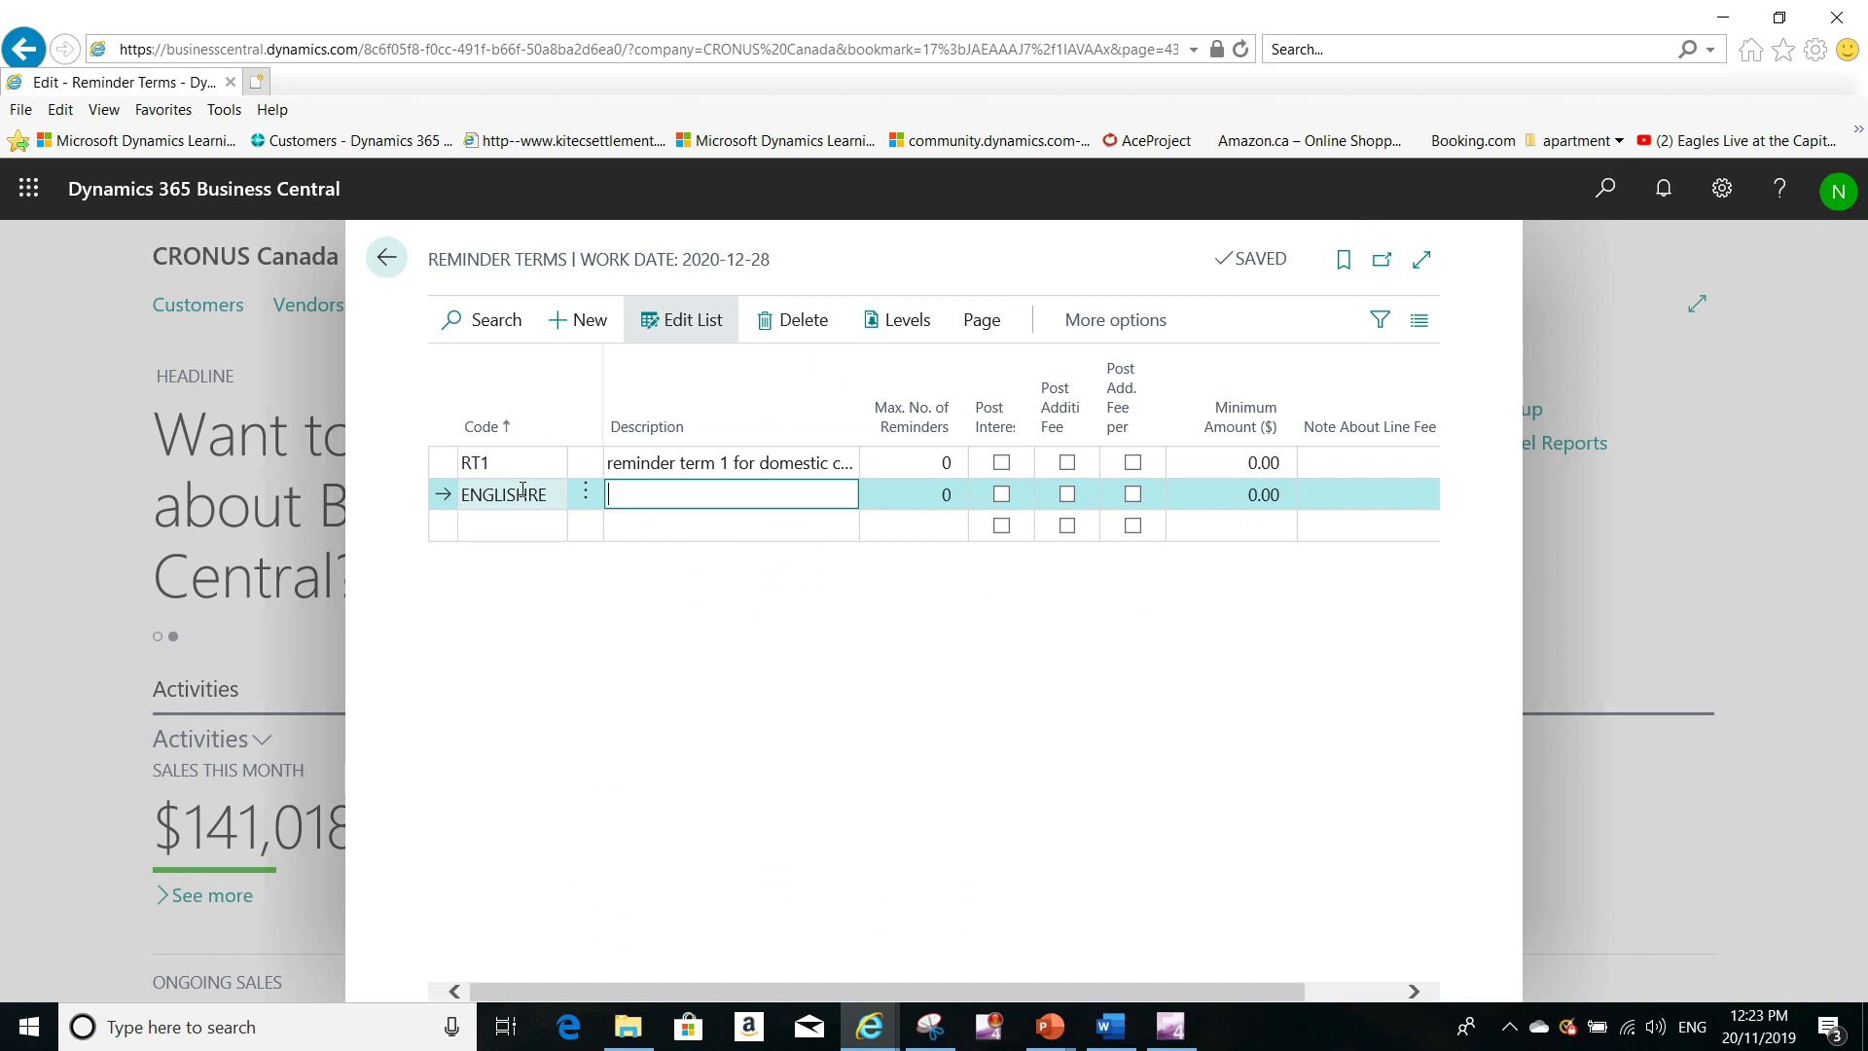
pyautogui.write('english reminder')
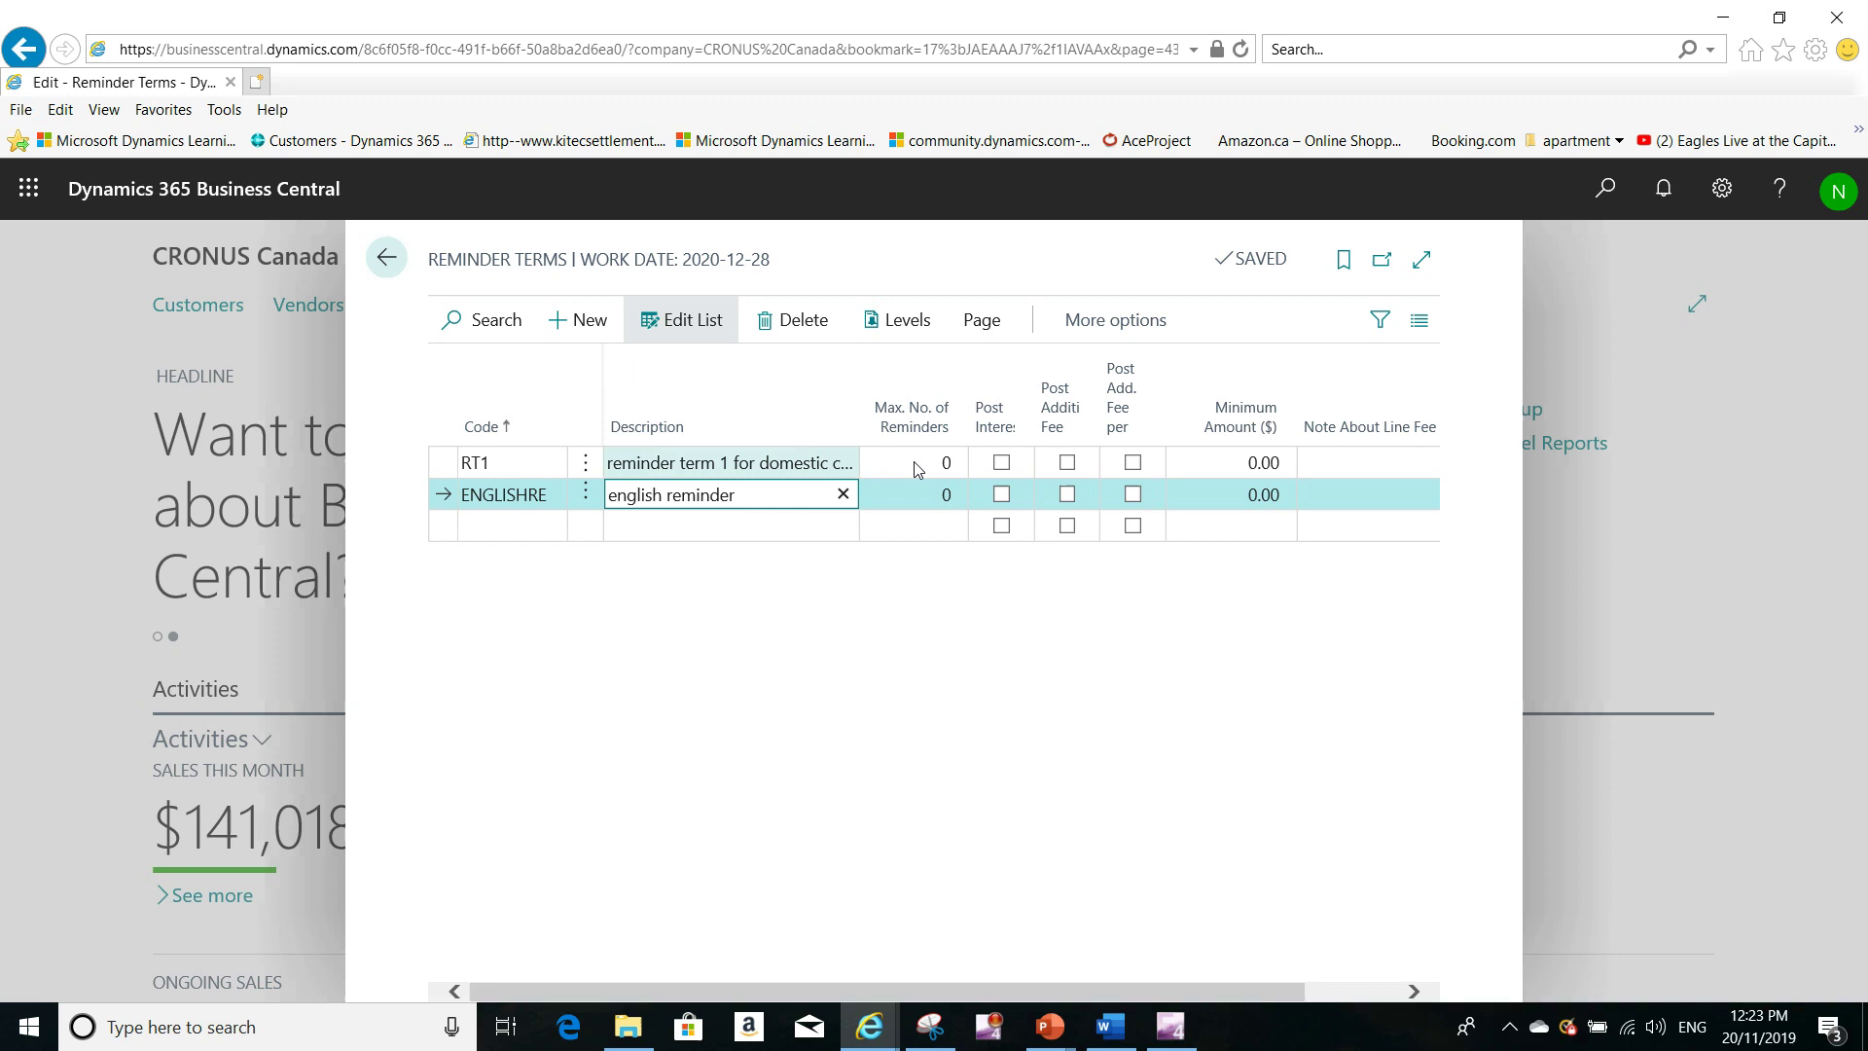
pyautogui.click(930, 490)
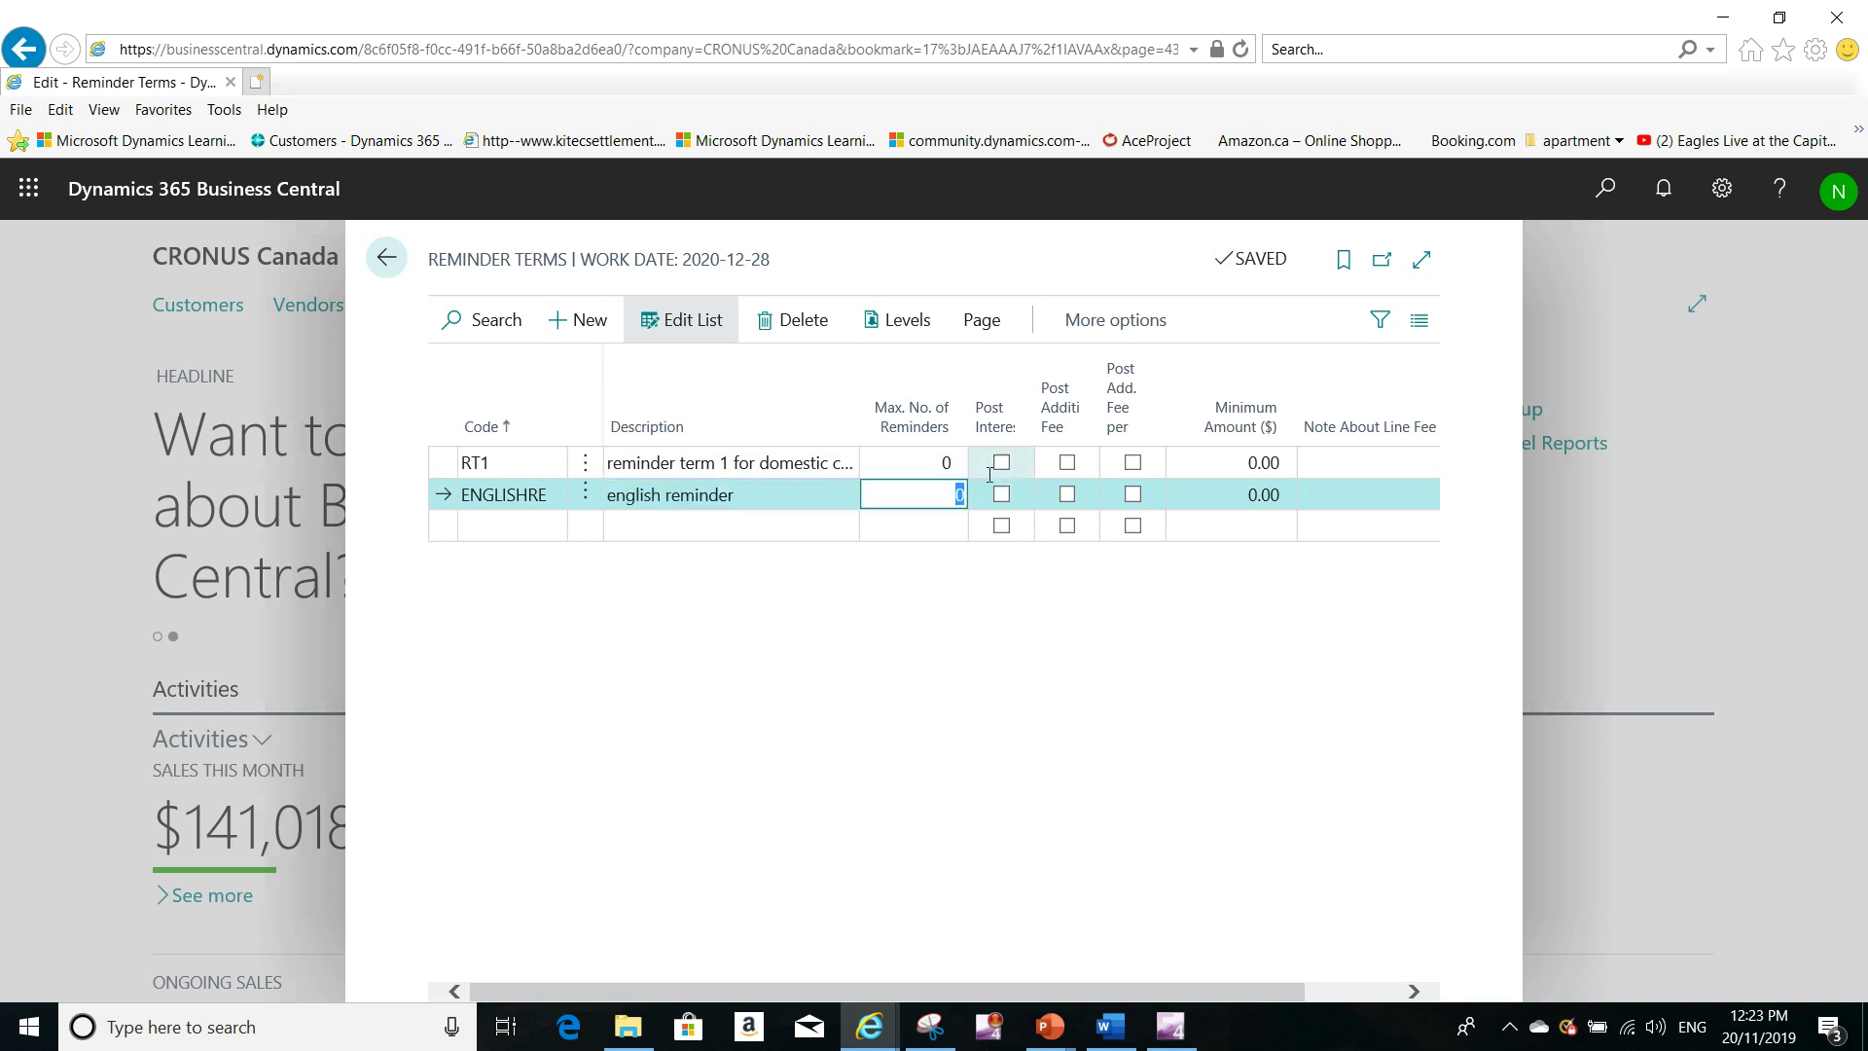
pyautogui.click(1131, 320)
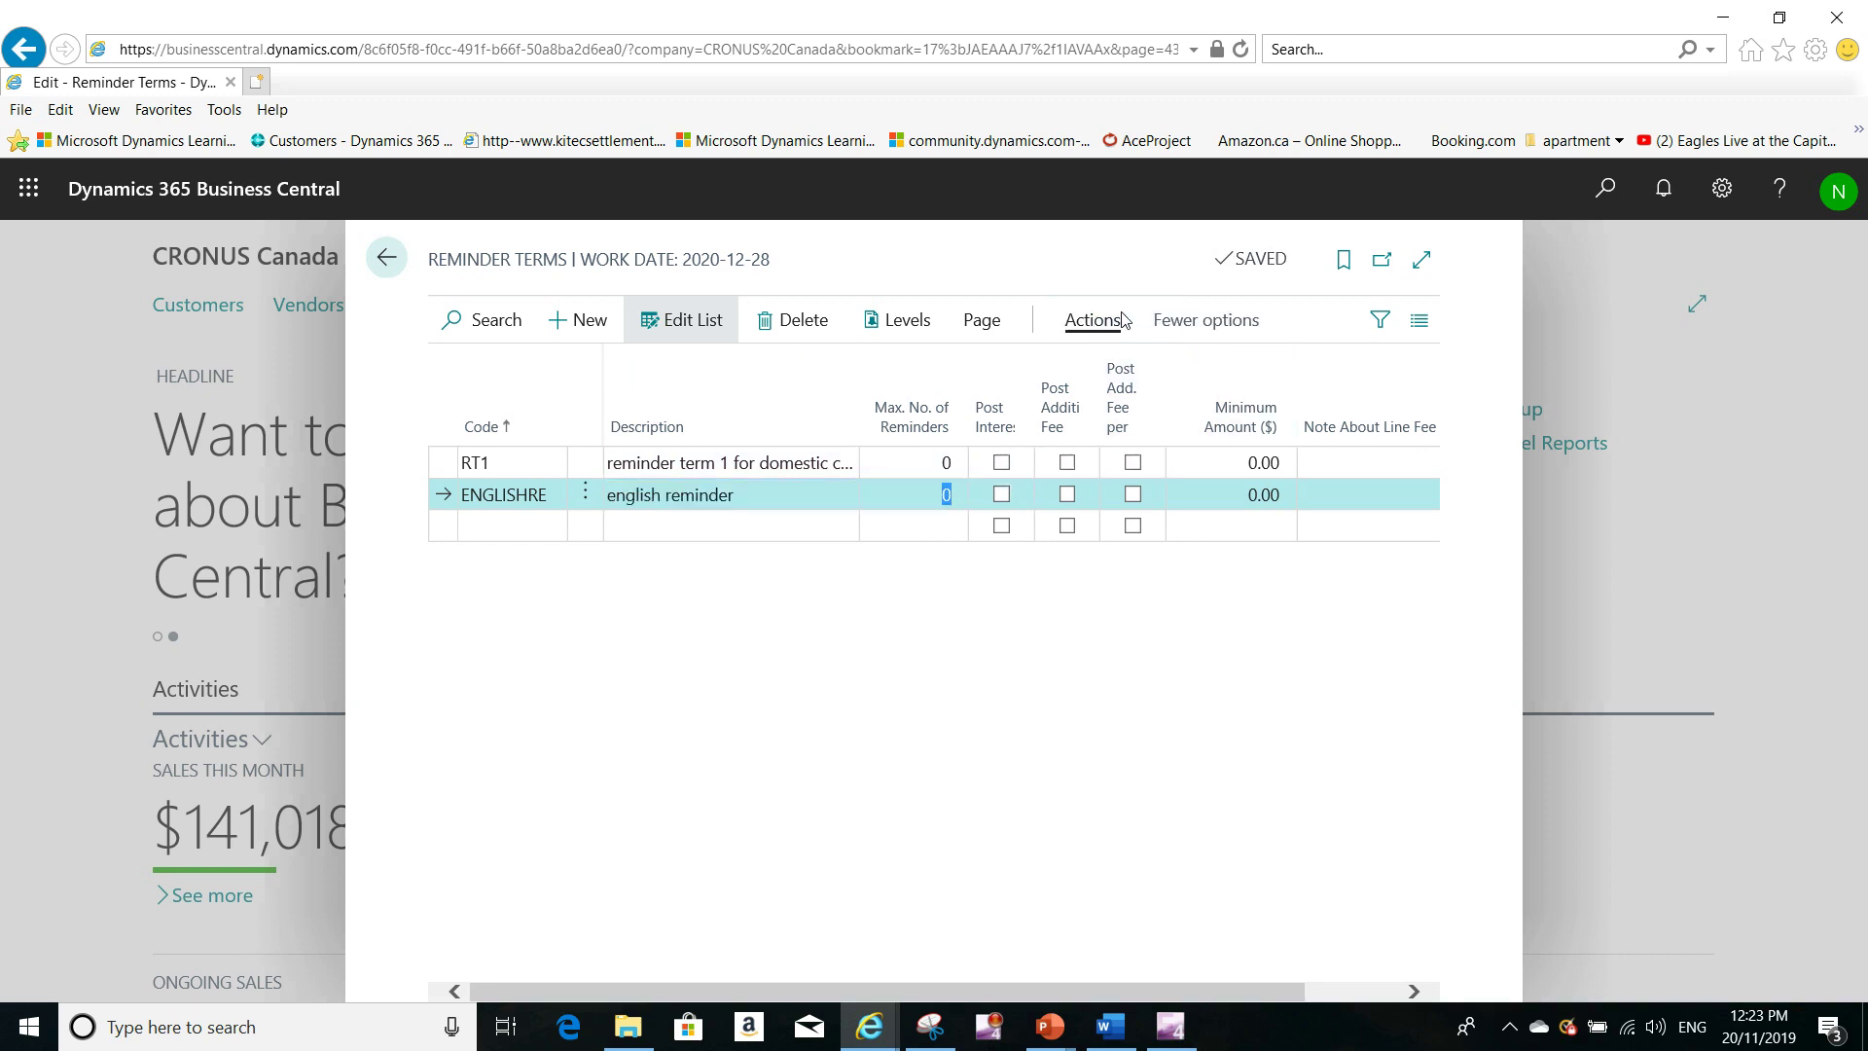
pyautogui.click(1116, 322)
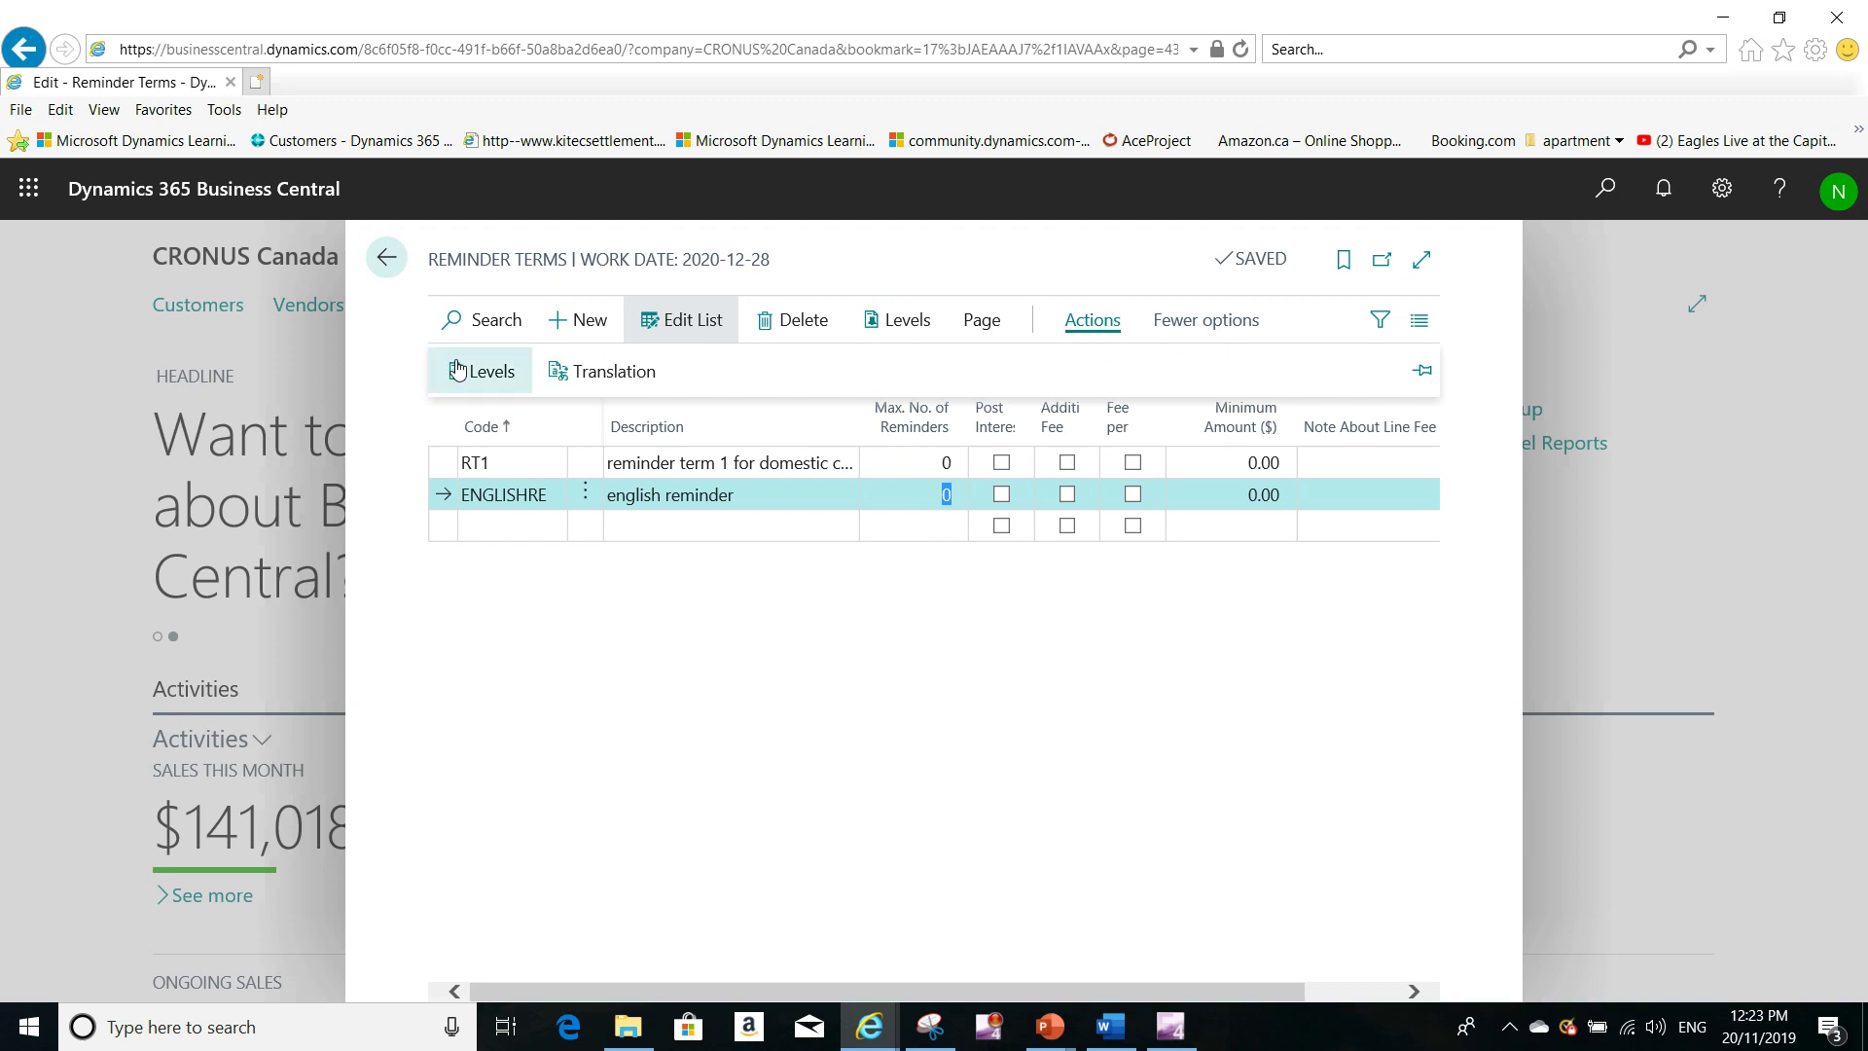
# Create ENGLISHRE reminder levels 1–3 with grace periods 5D, 1M and 1M.
pyautogui.click(505, 378)
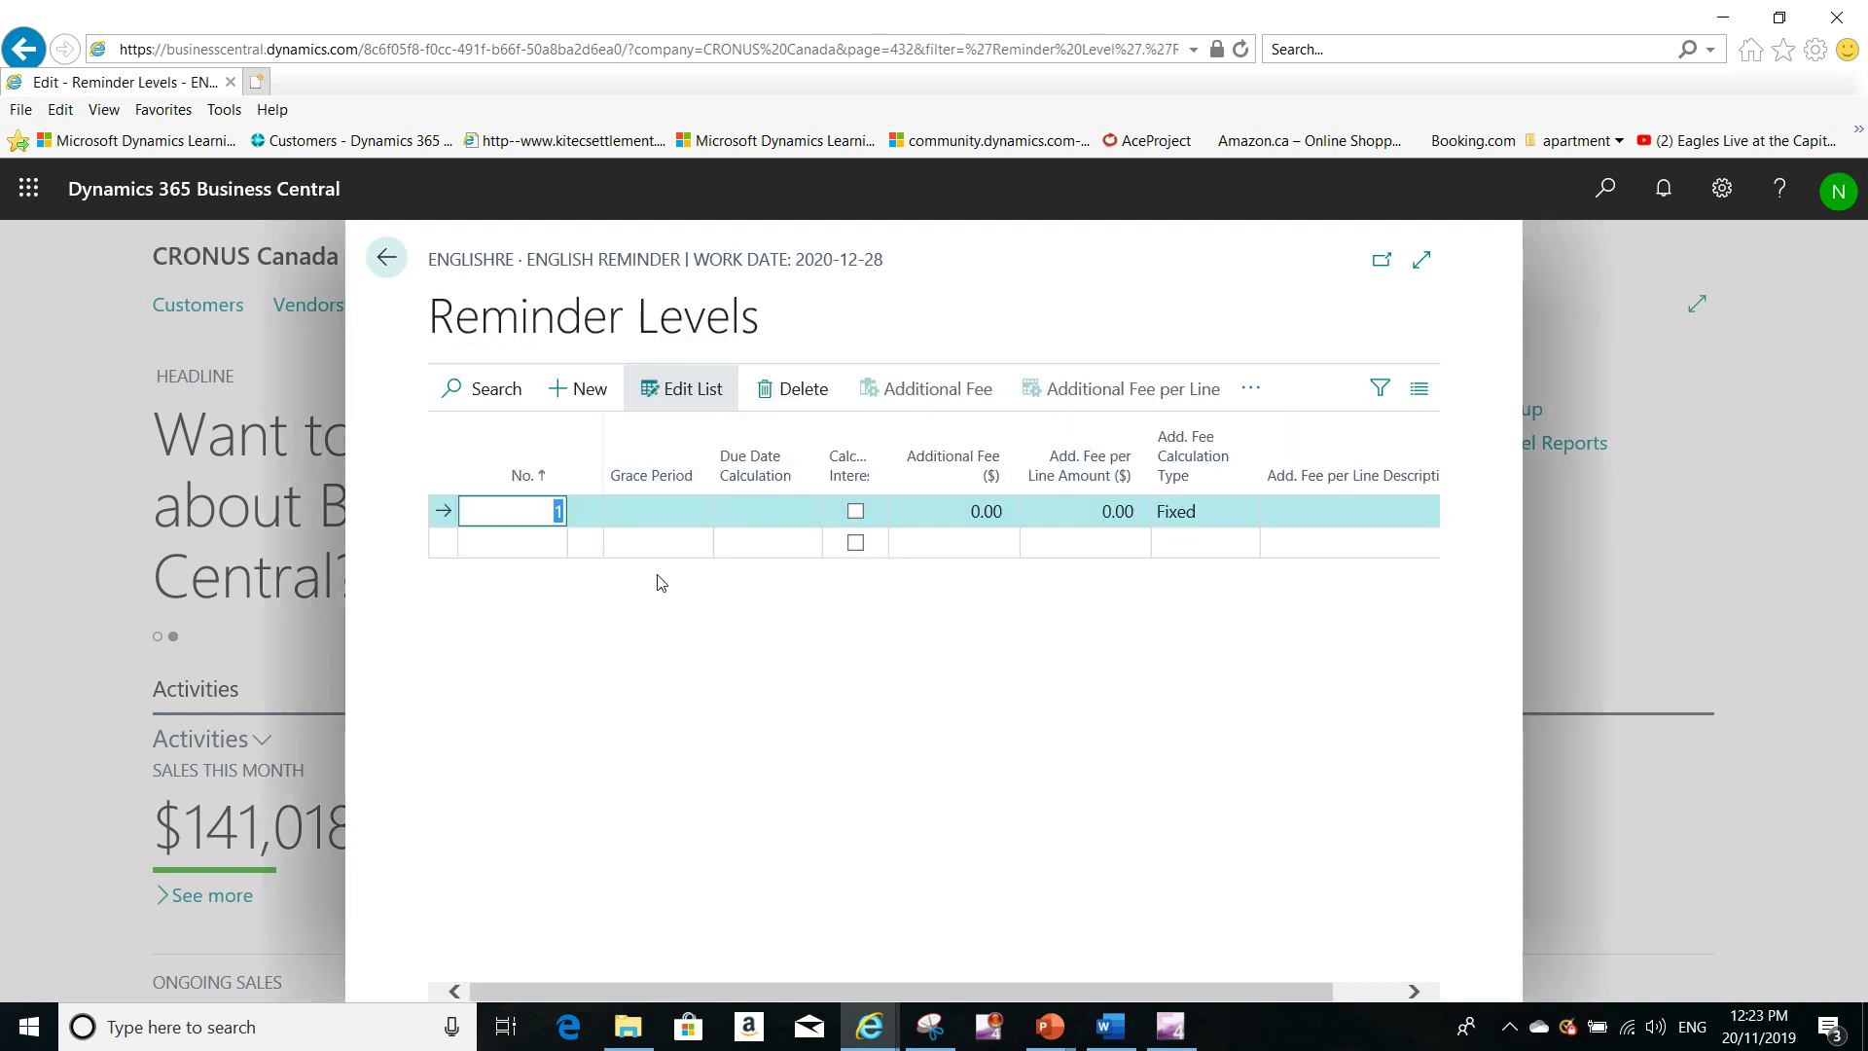
pyautogui.click(647, 511)
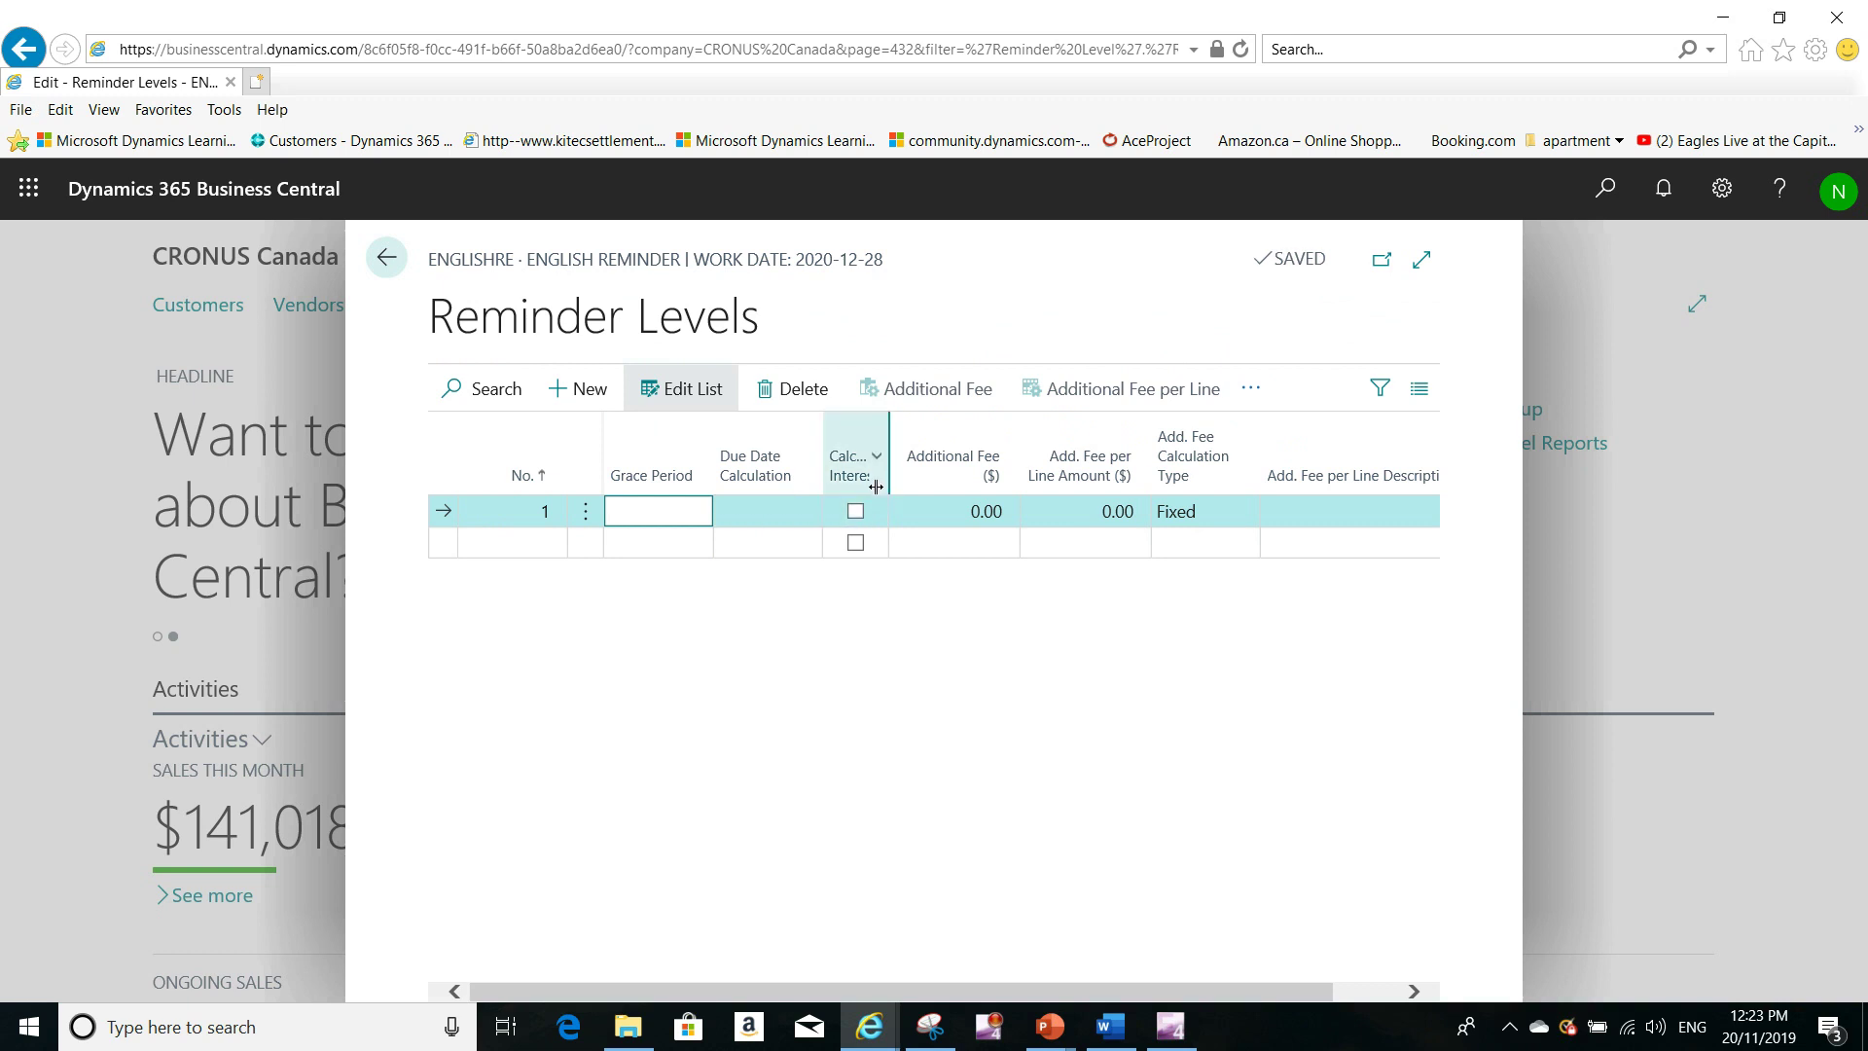
pyautogui.write('5D')
pyautogui.press('Tab')
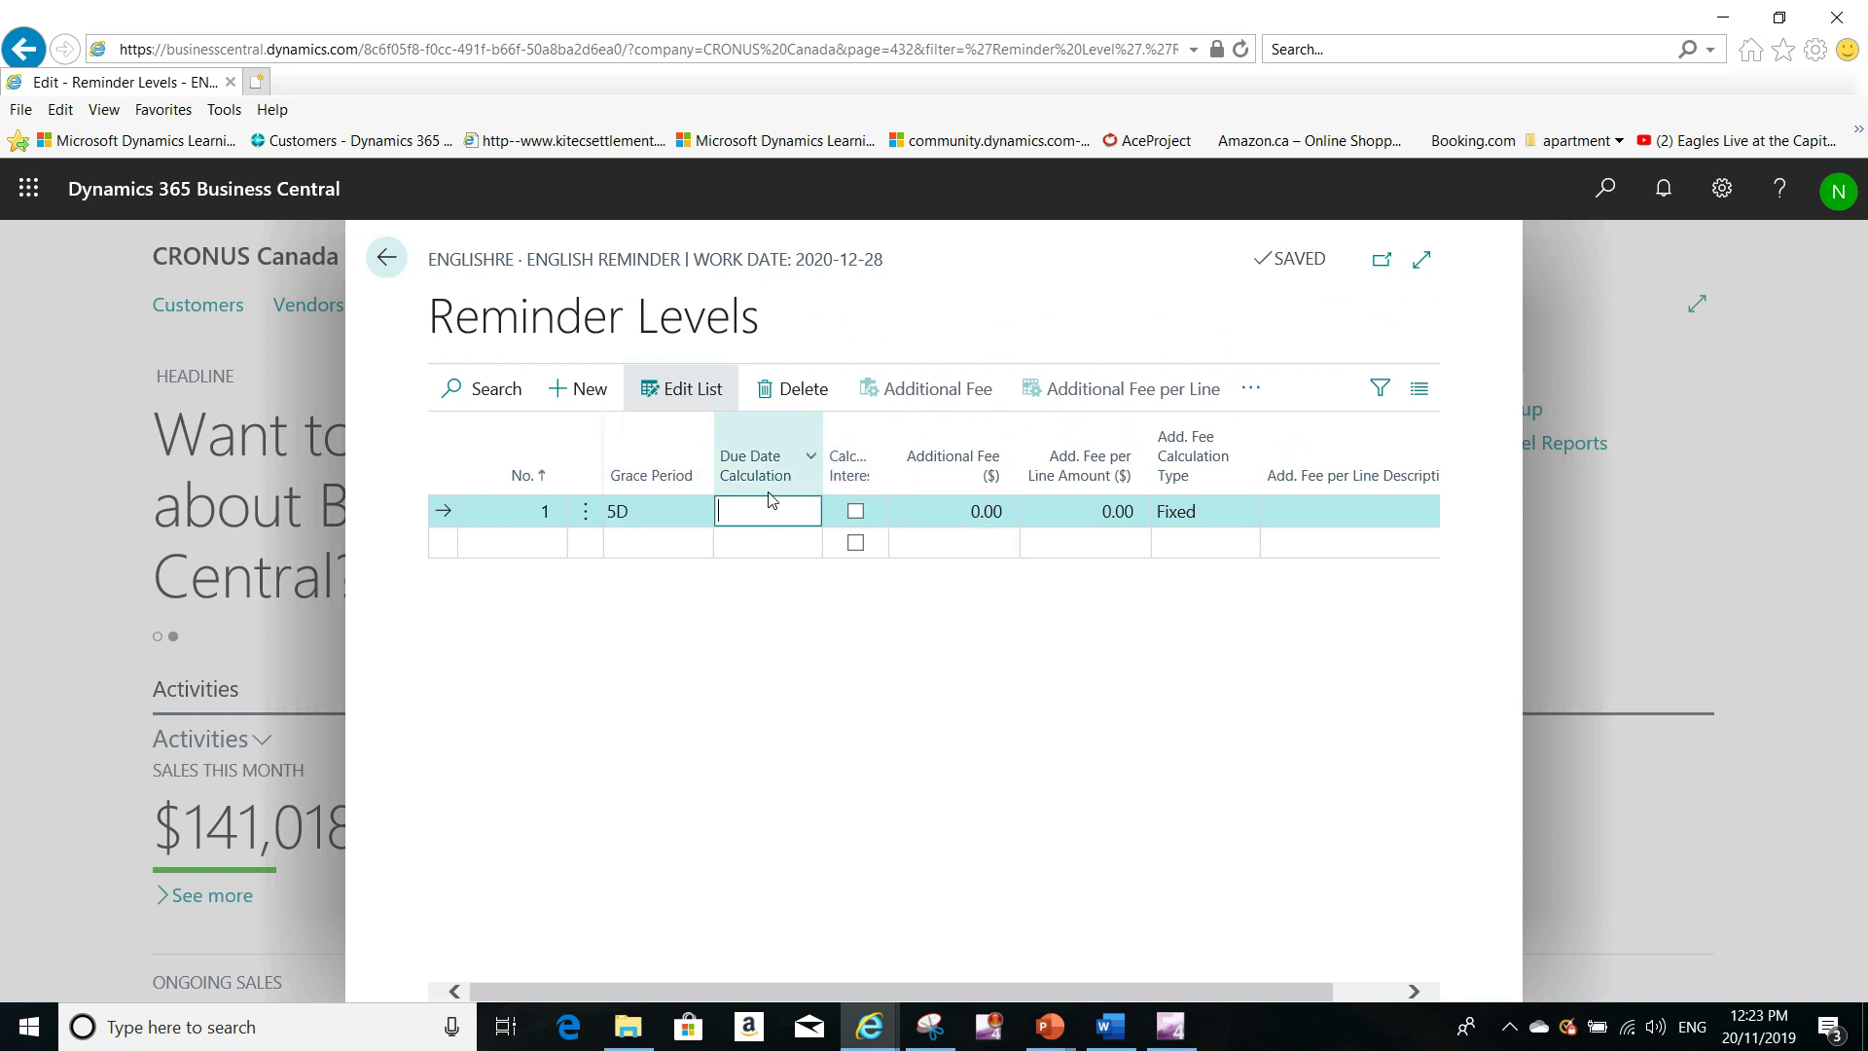
pyautogui.click(527, 541)
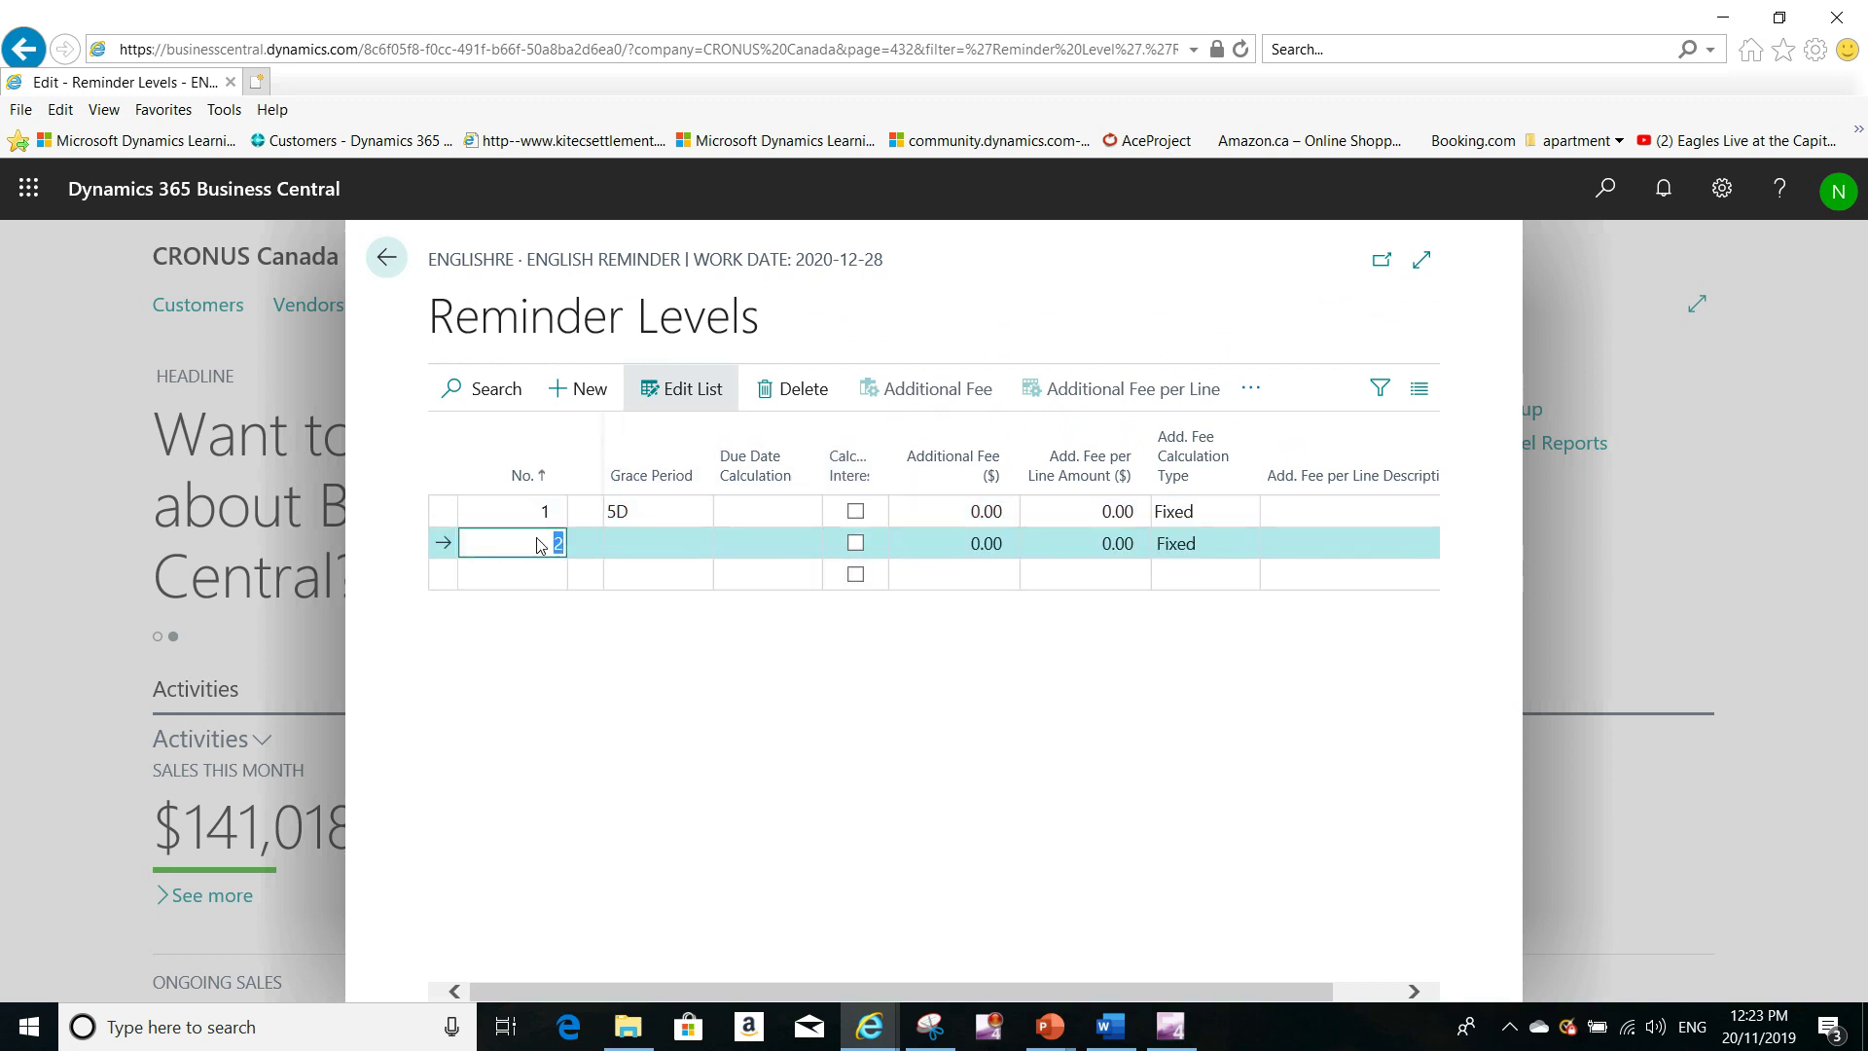
pyautogui.click(642, 551)
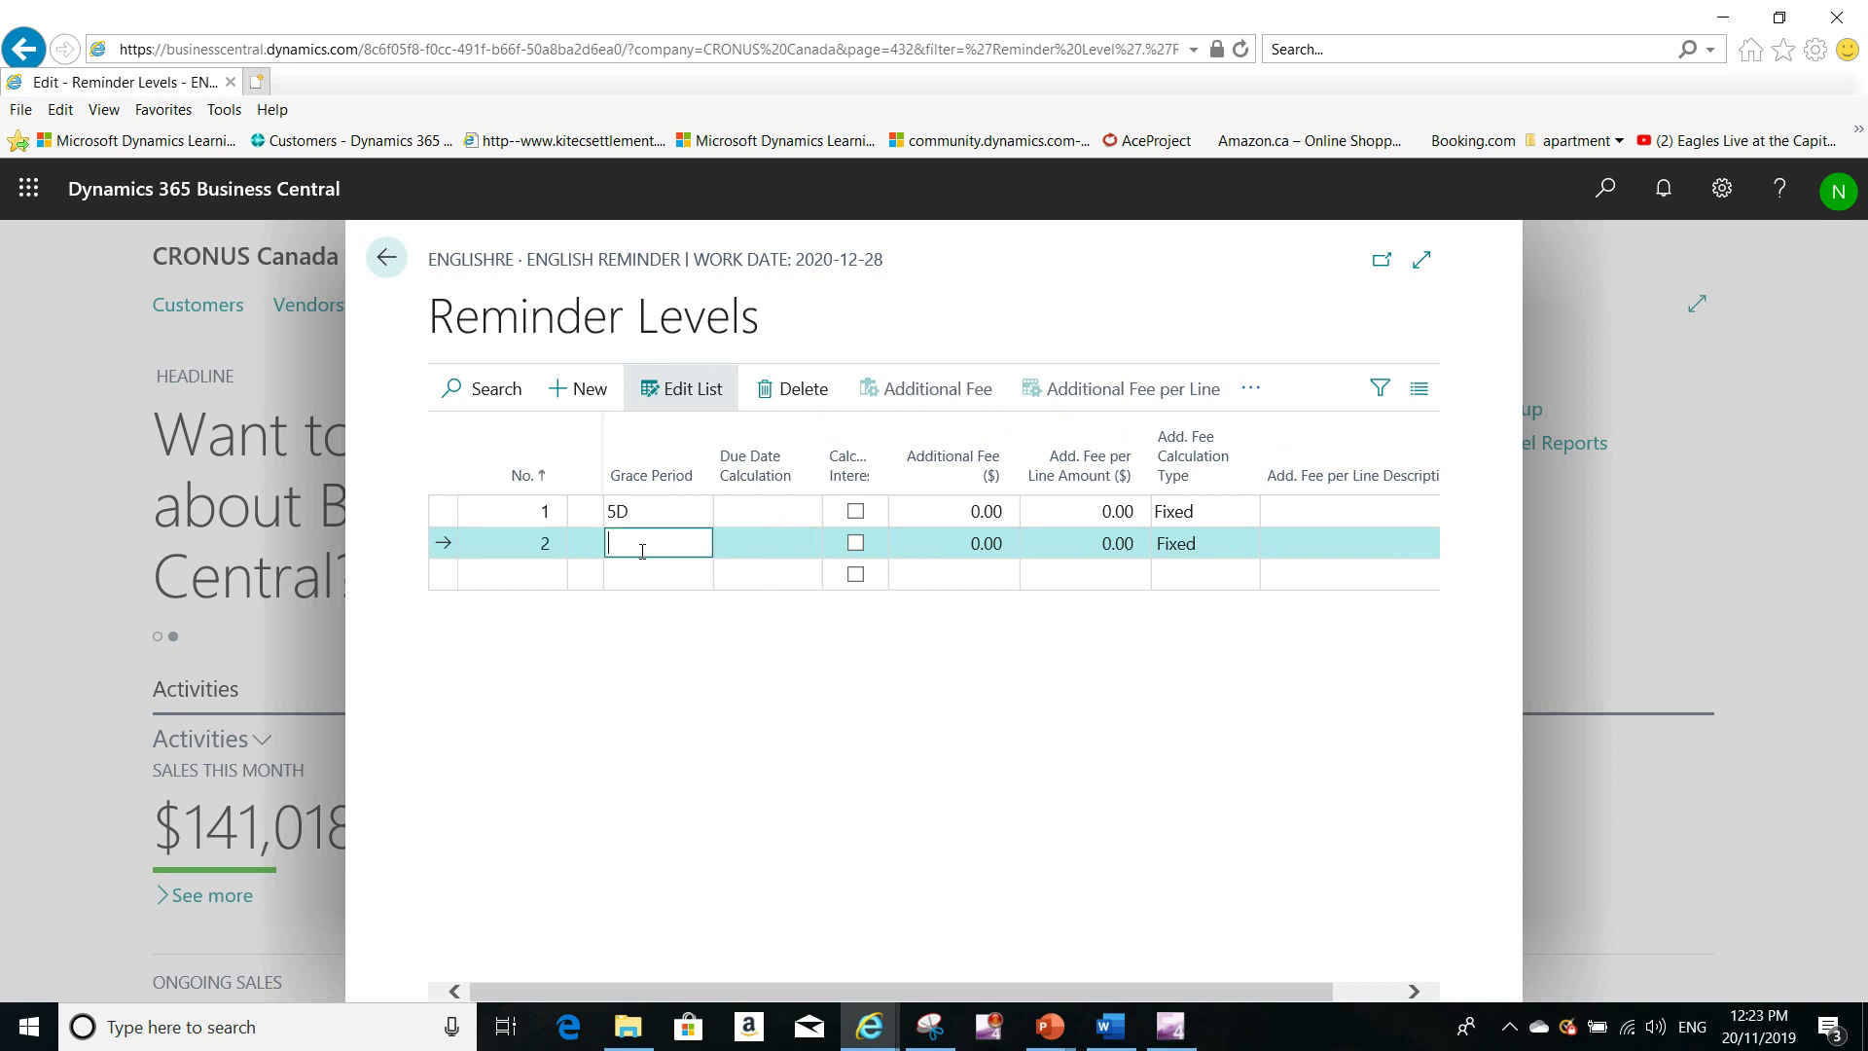
pyautogui.write('1M')
pyautogui.press('Tab')
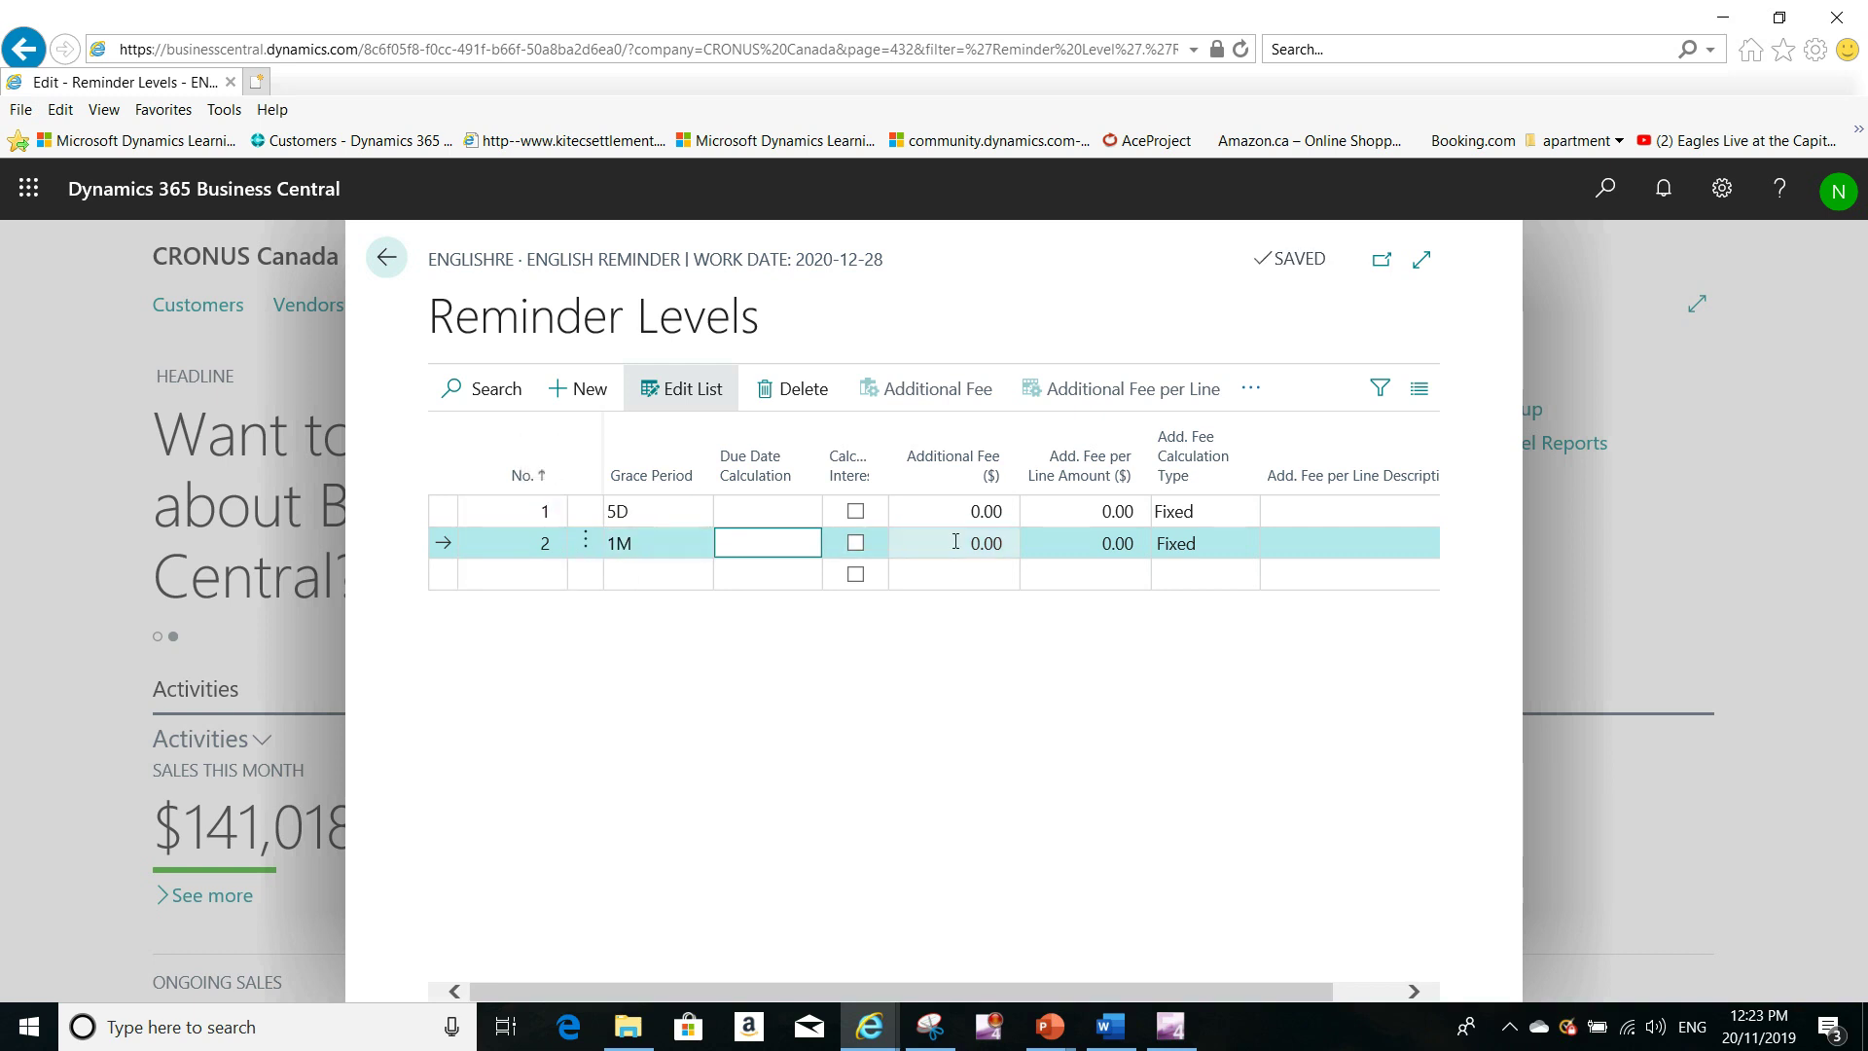
pyautogui.click(543, 584)
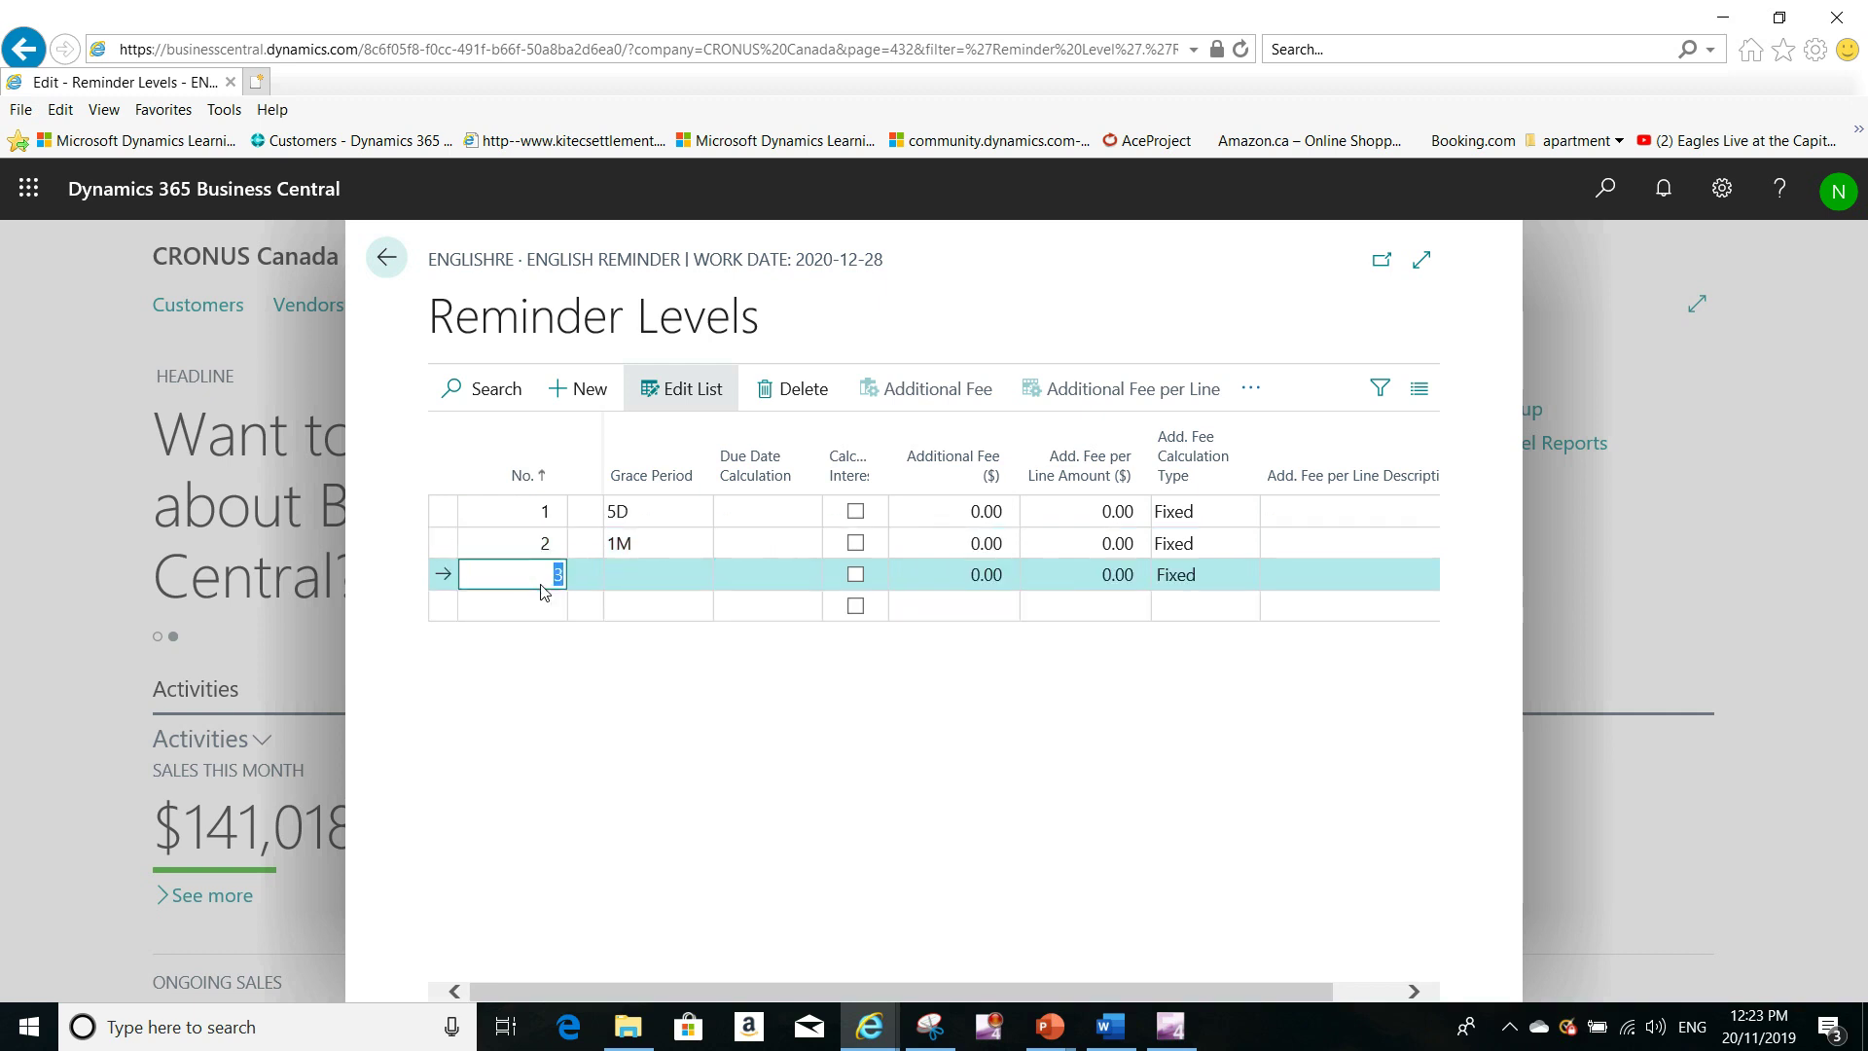
pyautogui.click(638, 564)
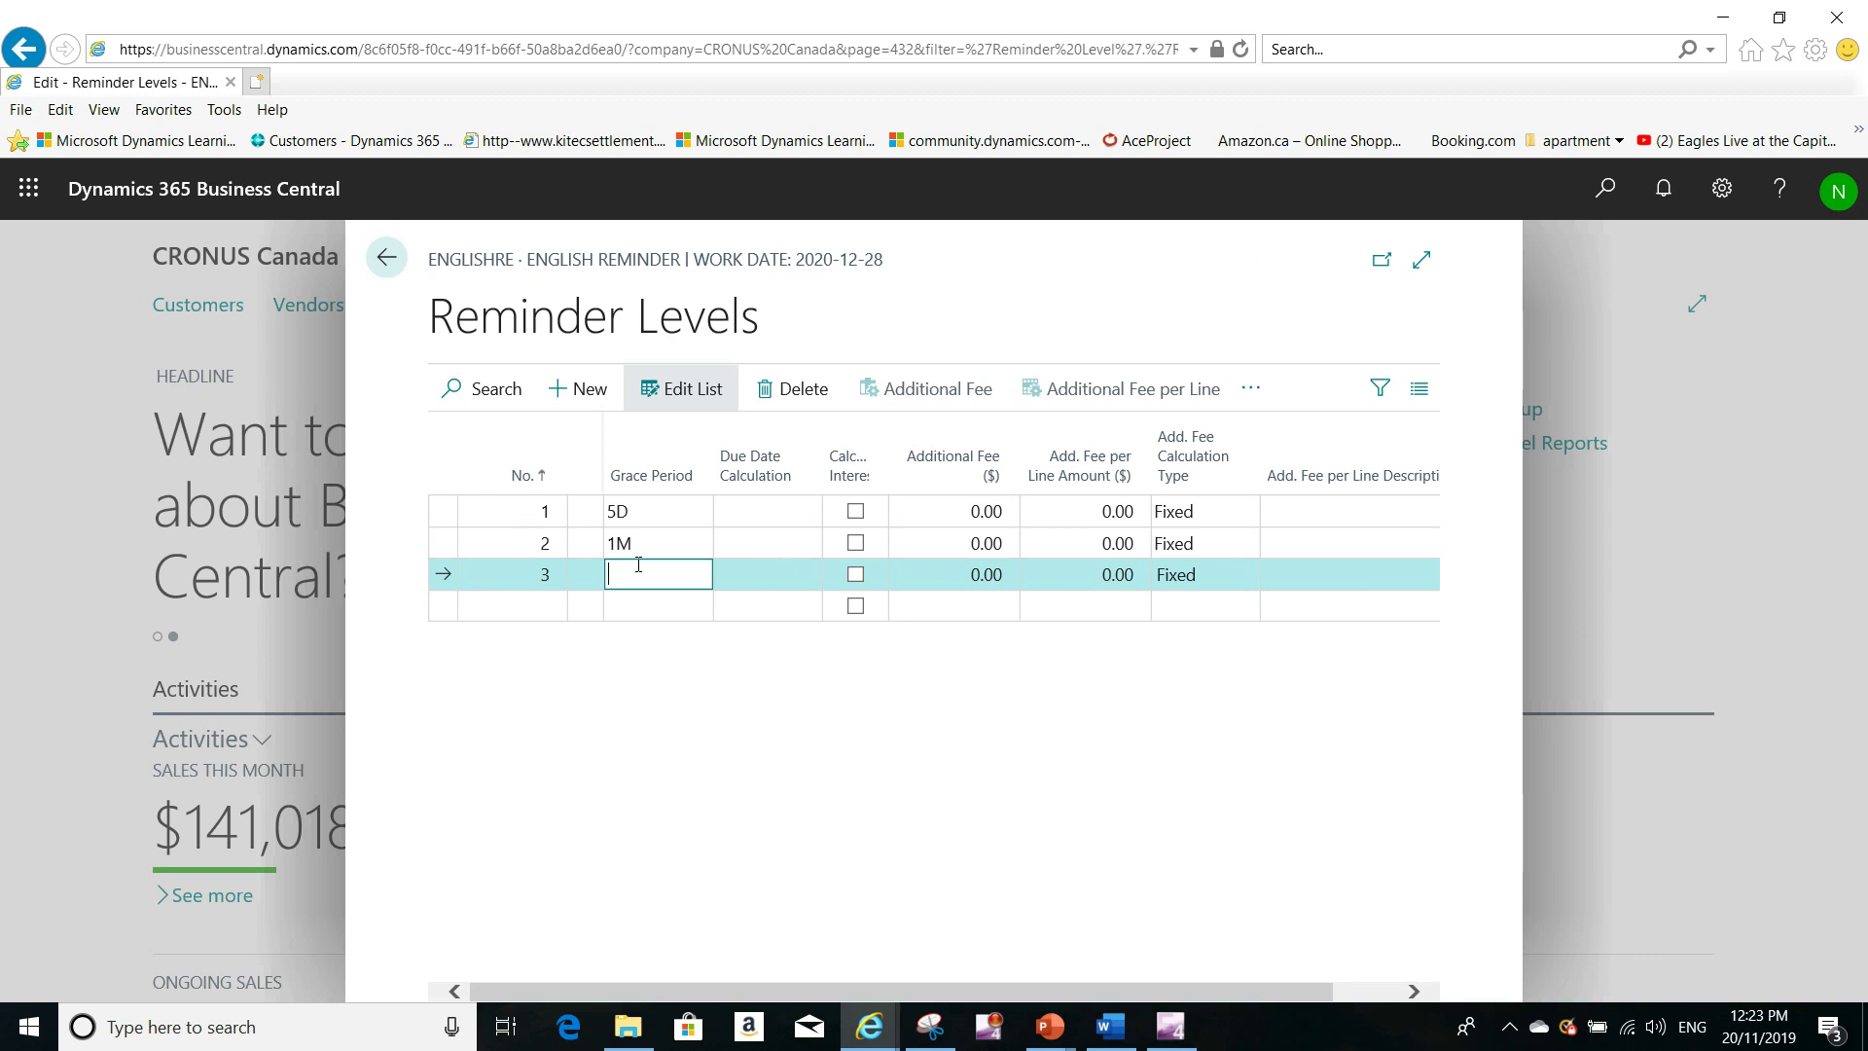
pyautogui.write('1M')
pyautogui.press('Tab')
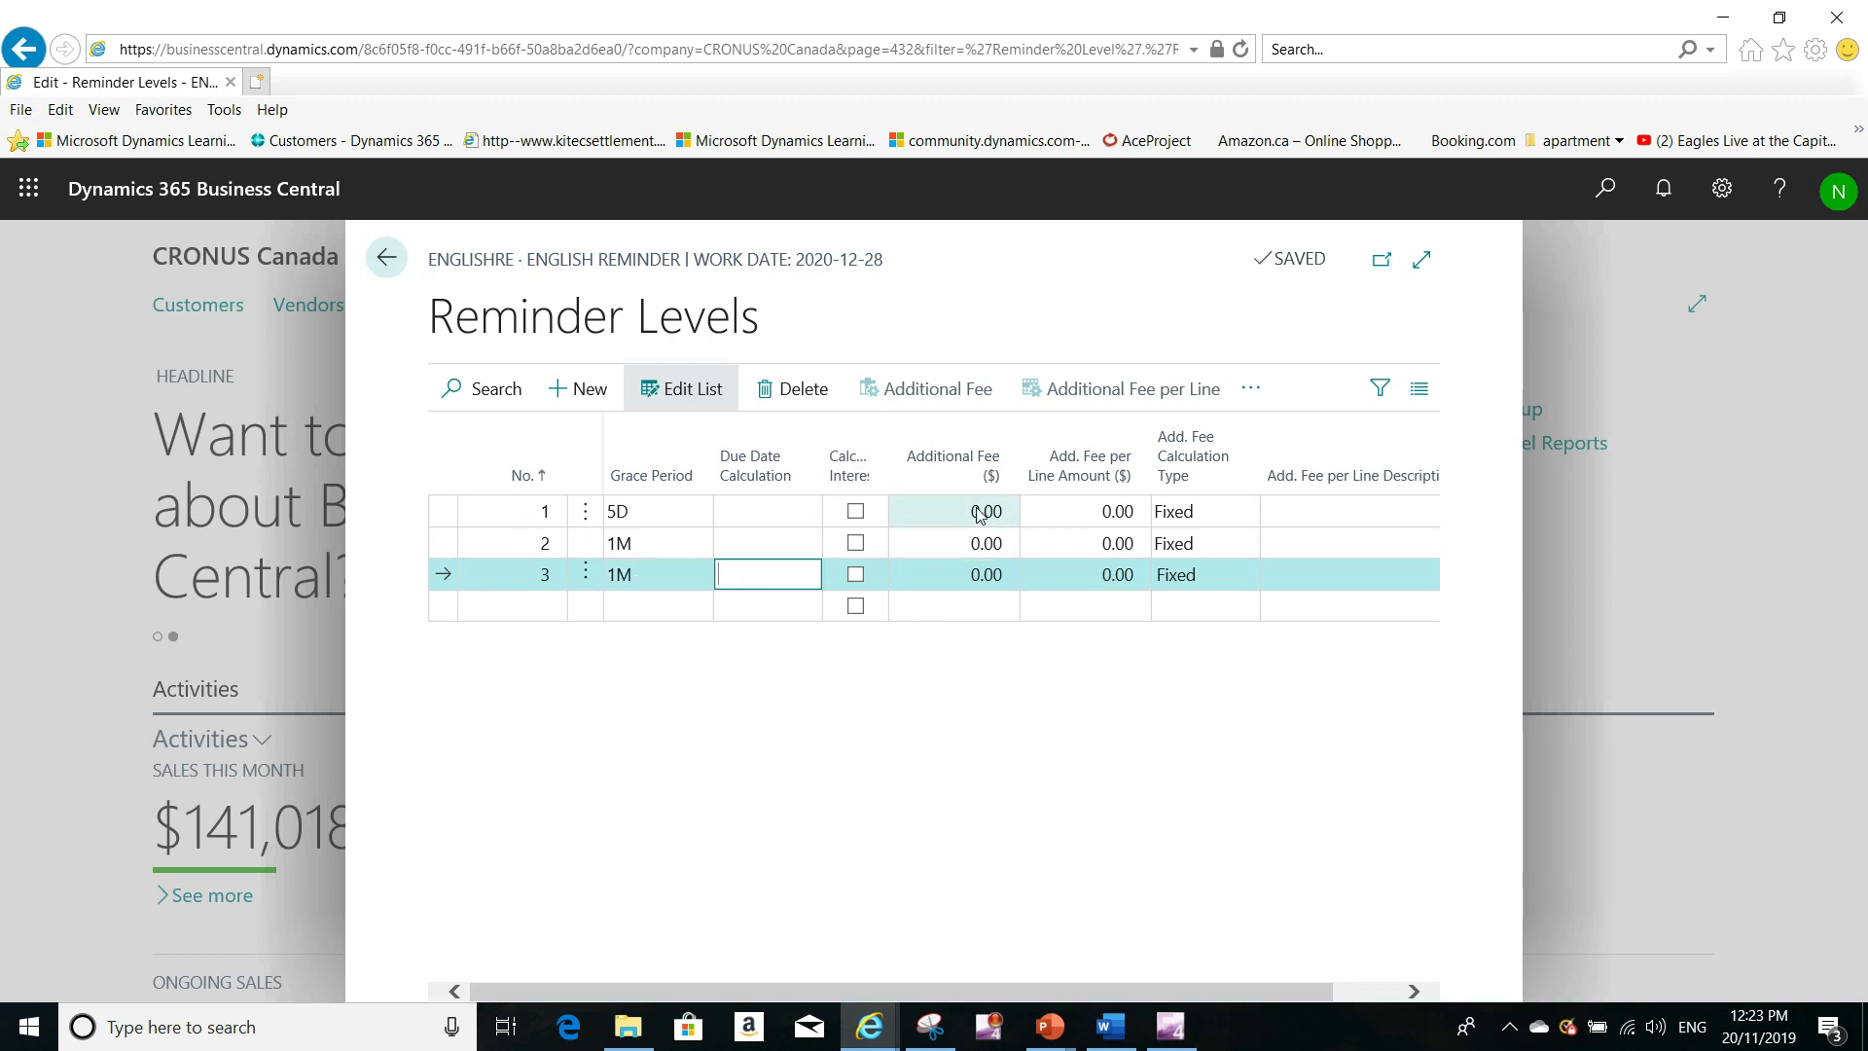
# Sort the levels by Additional Fee ascending and give level 1 a fee of 5.
pyautogui.click(958, 465)
pyautogui.click(960, 516)
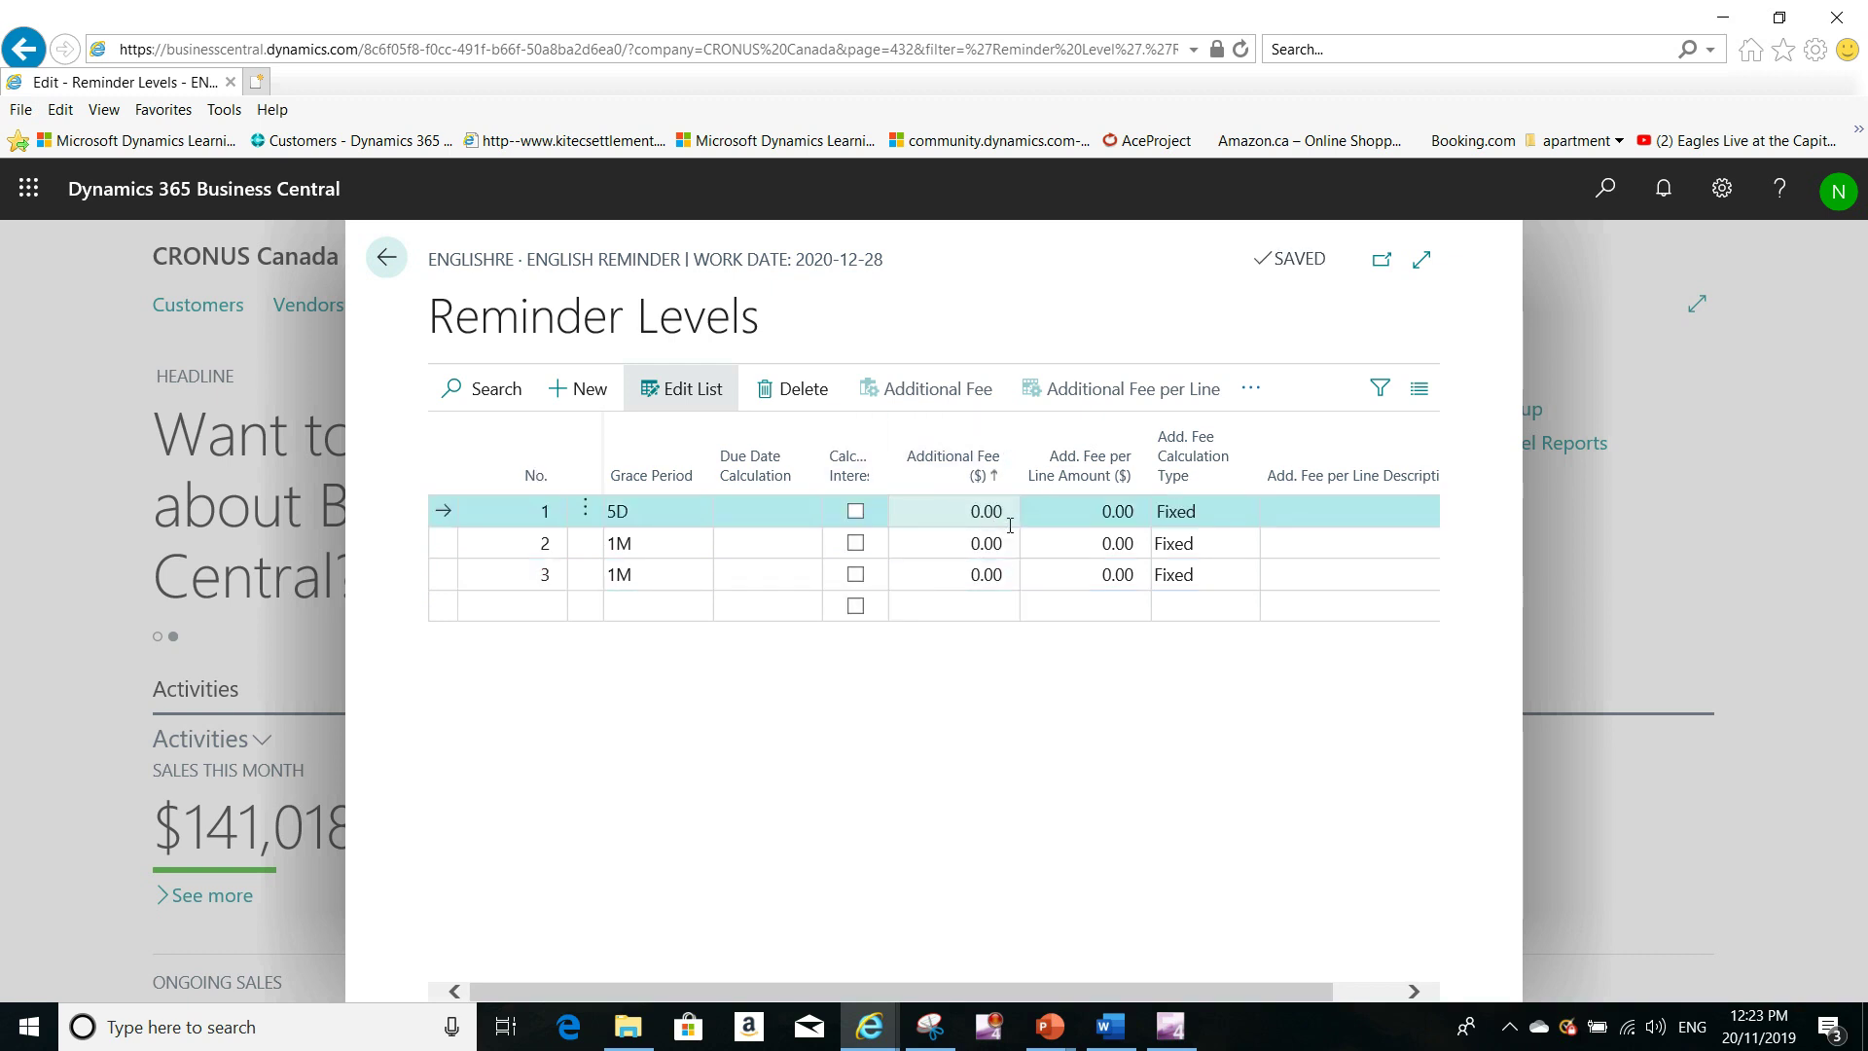
pyautogui.click(931, 516)
pyautogui.write('5')
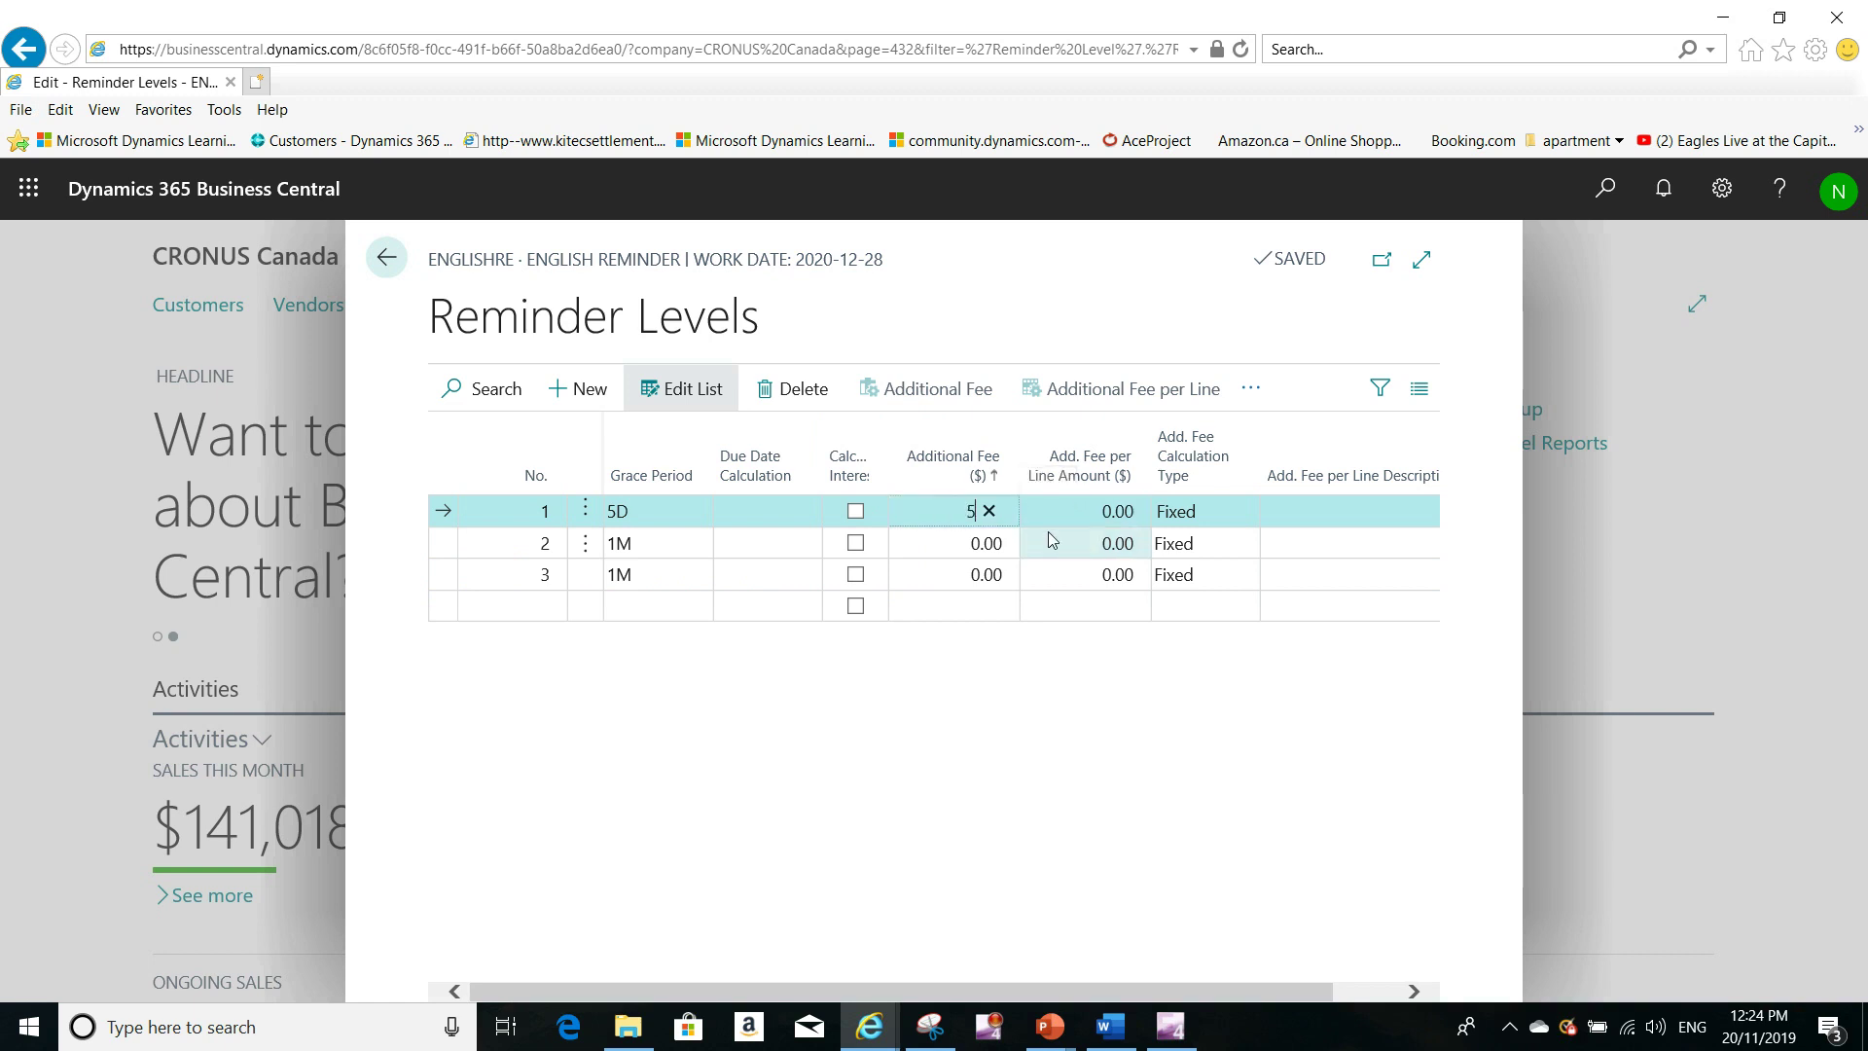
pyautogui.click(966, 545)
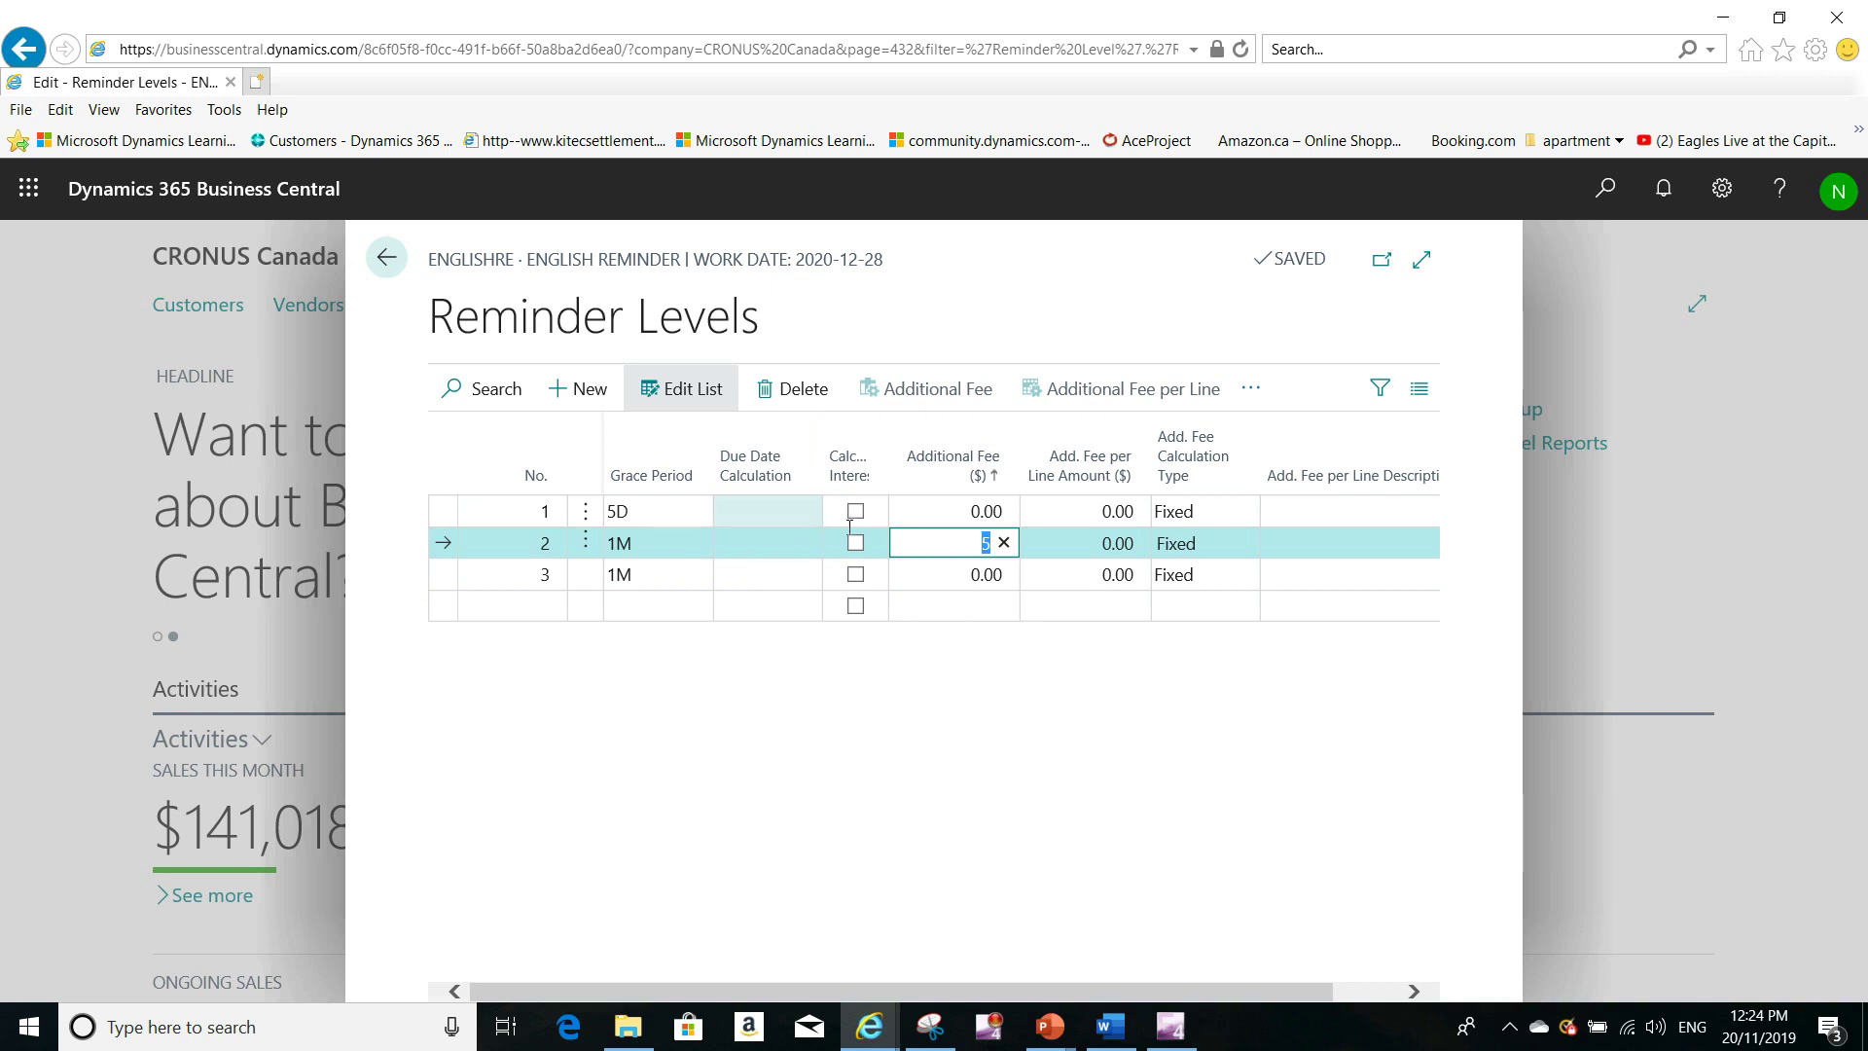
pyautogui.click(954, 519)
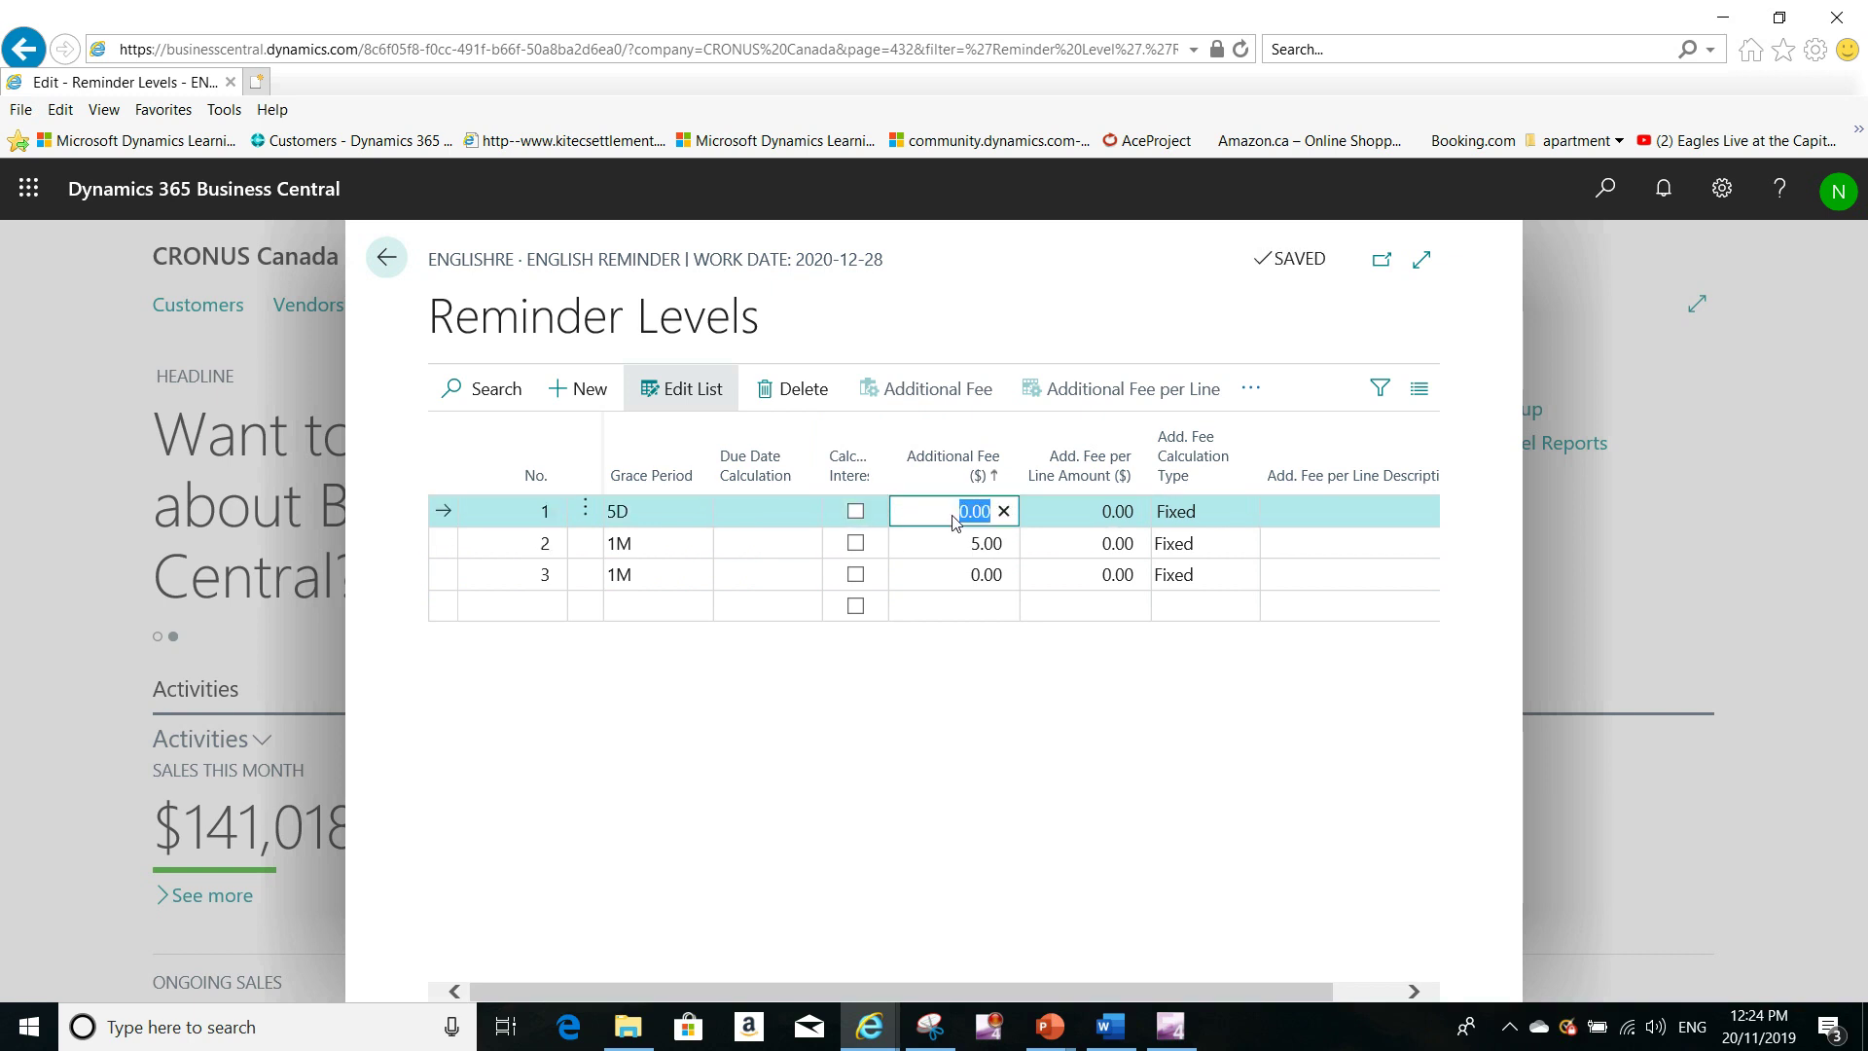
pyautogui.write('5')
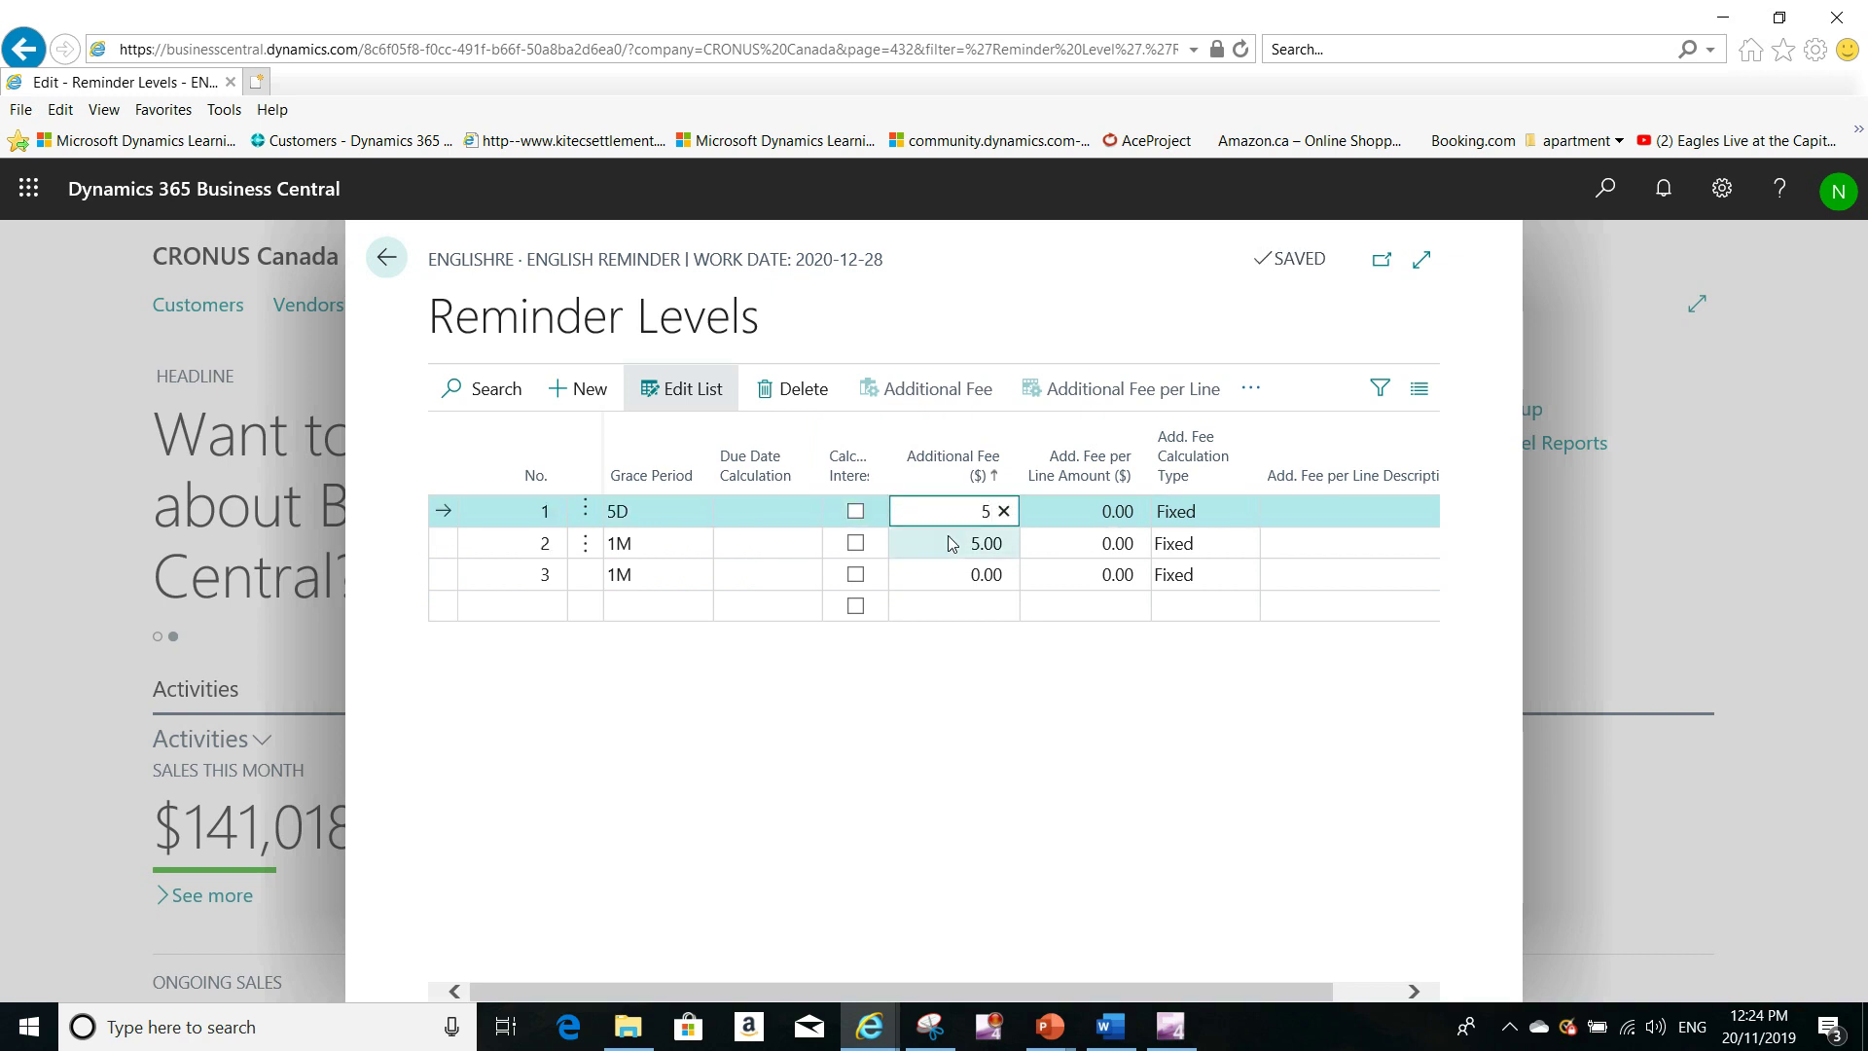
# Enter additional fees of 10 for level 2 and 15 for level 3.
pyautogui.click(950, 541)
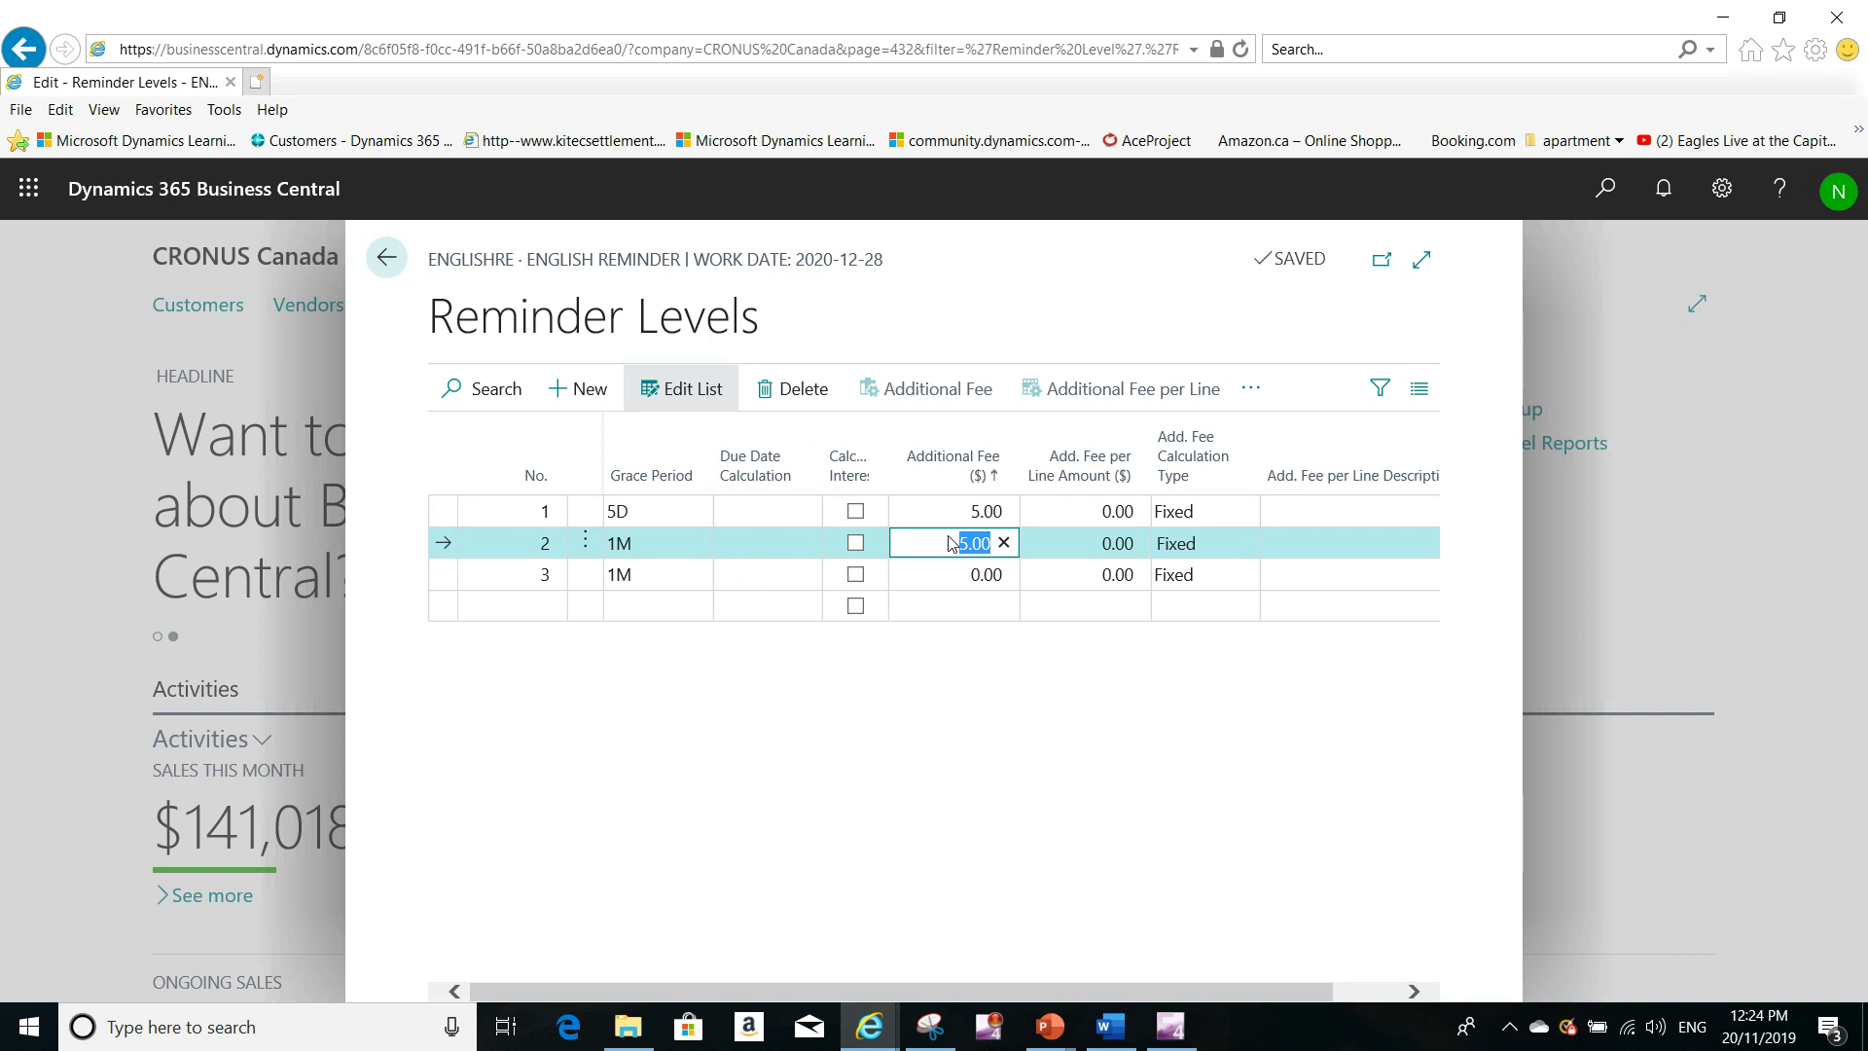
pyautogui.write('10')
pyautogui.press('Down')
pyautogui.write('1')
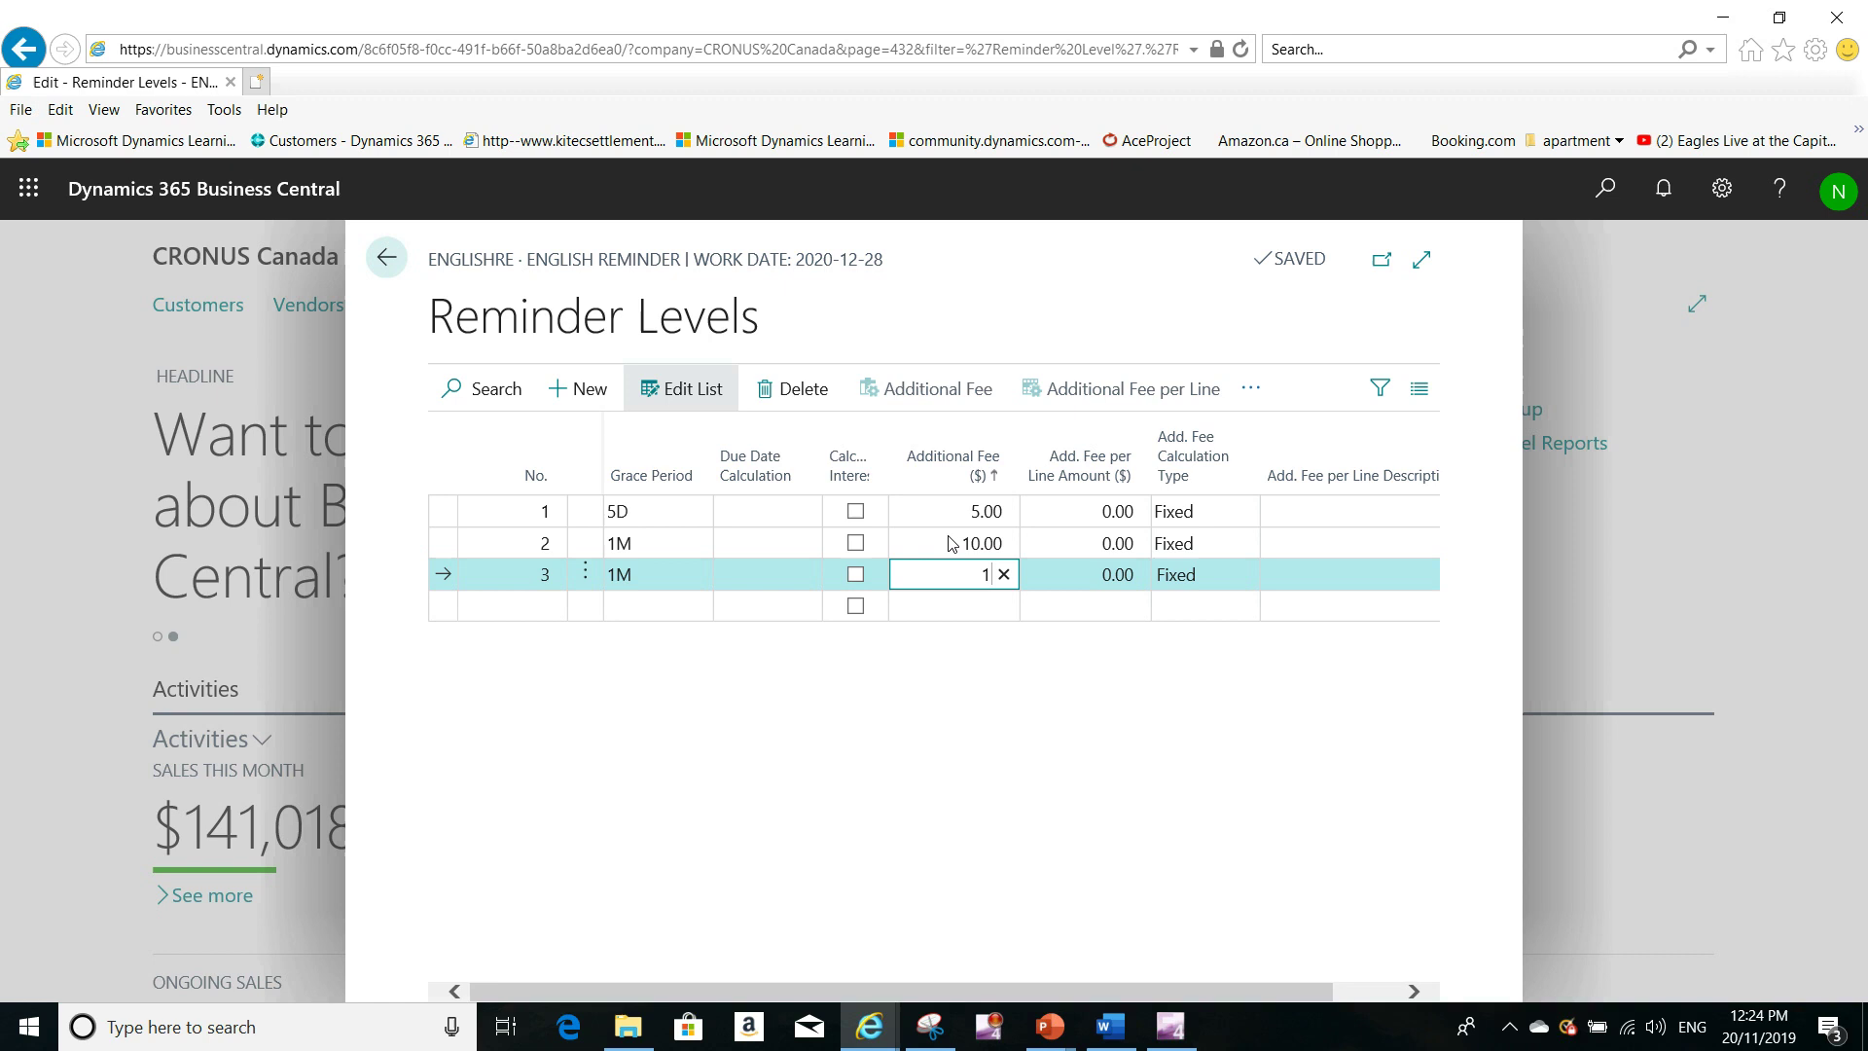
pyautogui.write('5')
pyautogui.press('Up')
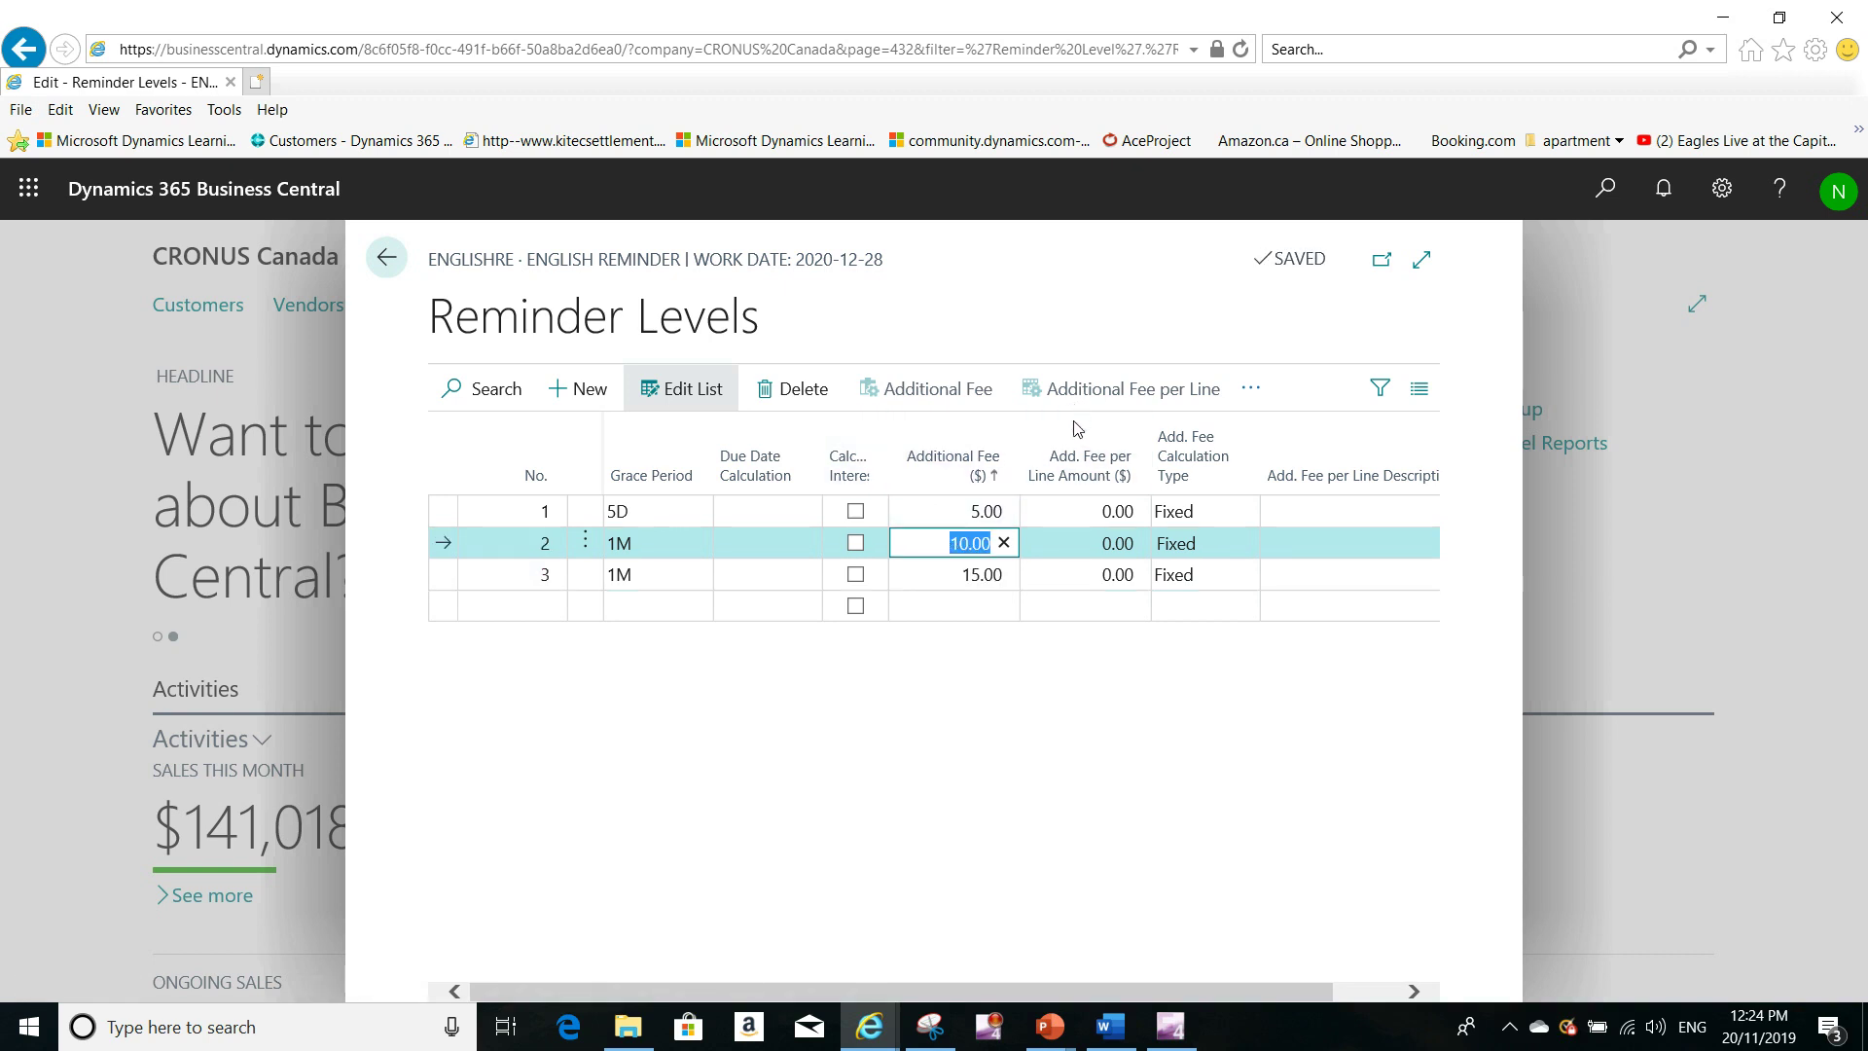
pyautogui.click(556, 511)
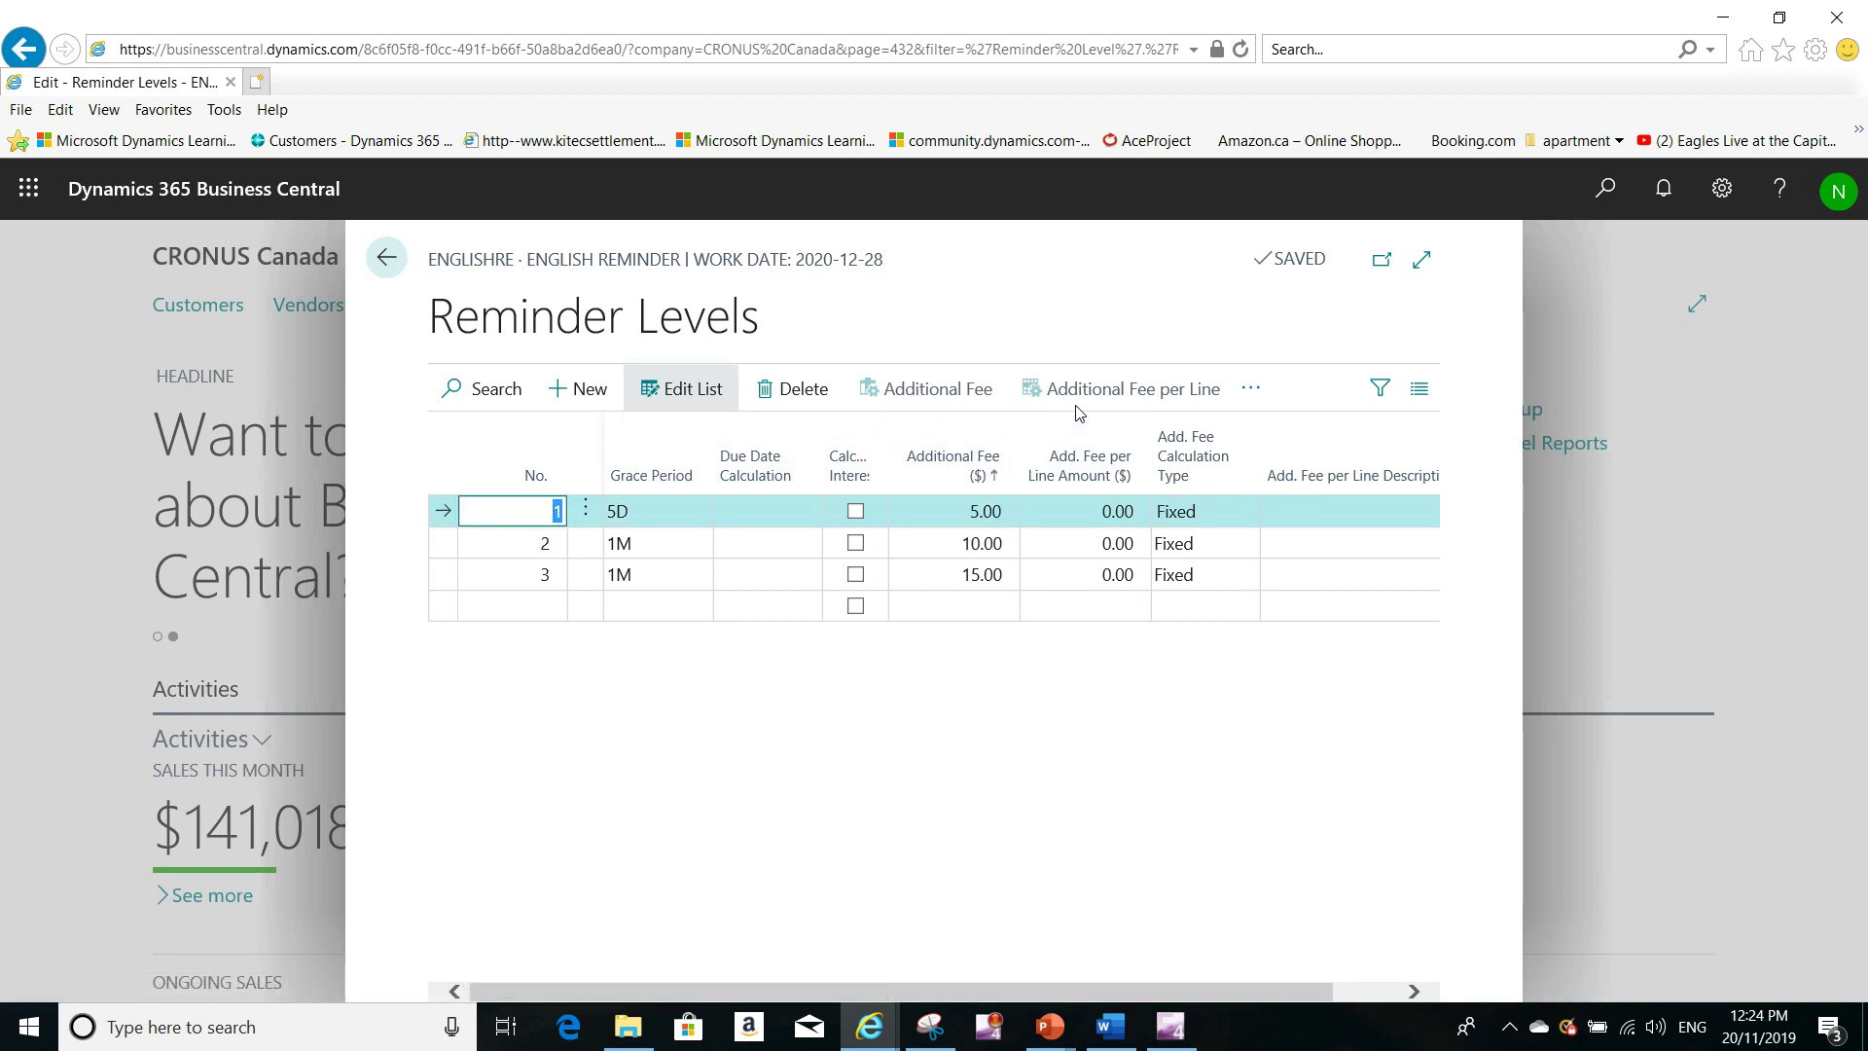
# Enter 'Dear Customer,' as level 1's beginning text and return to the levels list.
pyautogui.click(1267, 392)
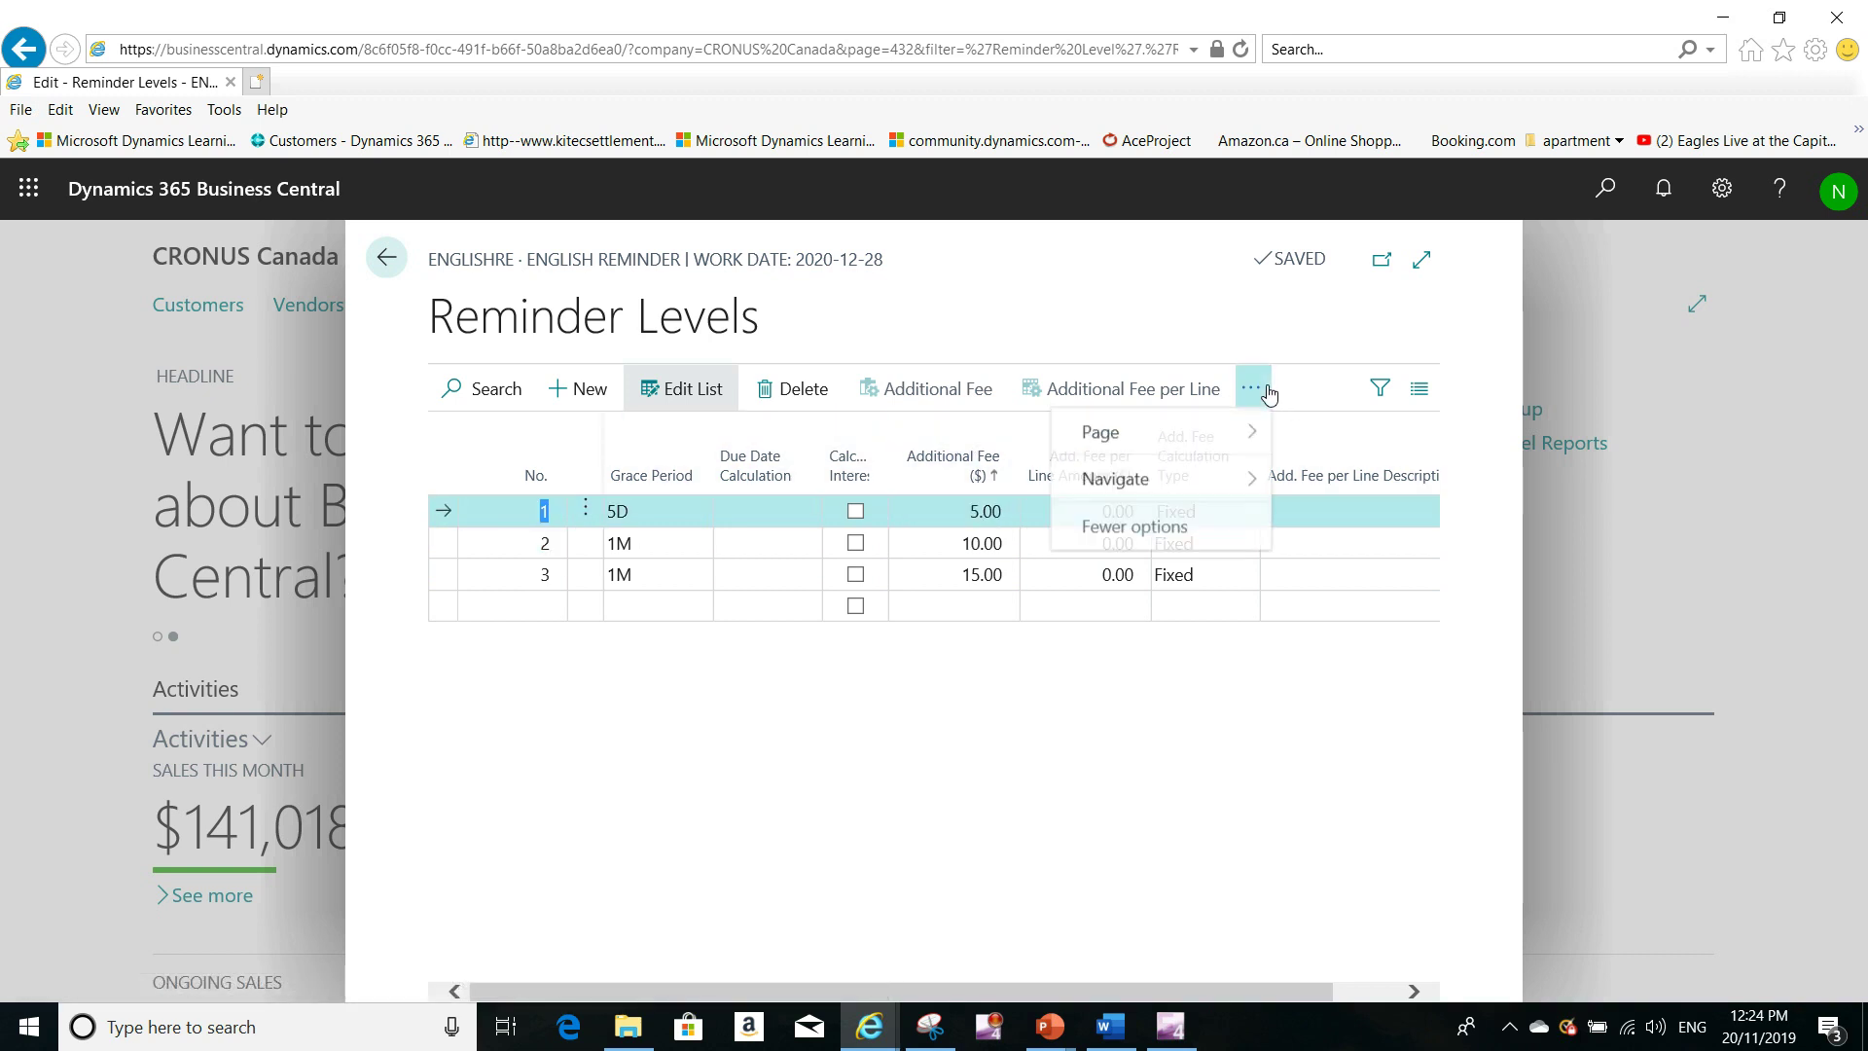
pyautogui.moveTo(1210, 492)
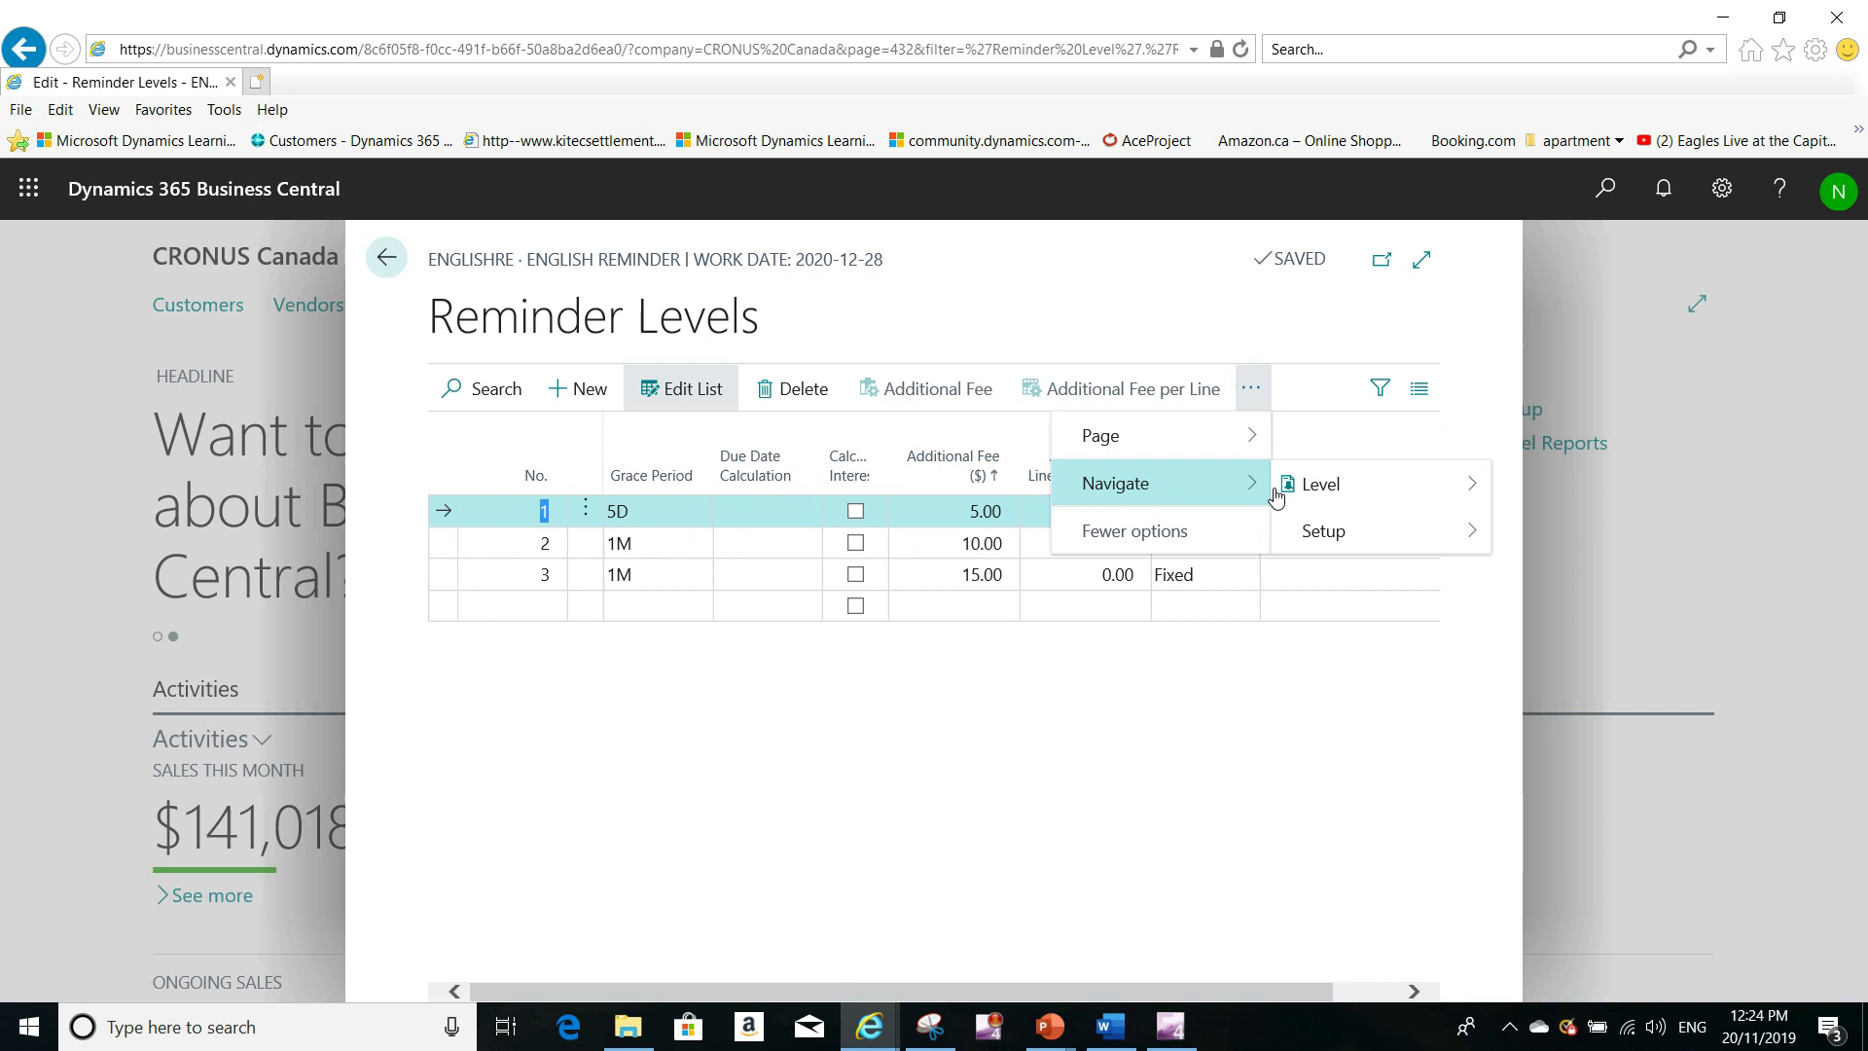
pyautogui.moveTo(1328, 486)
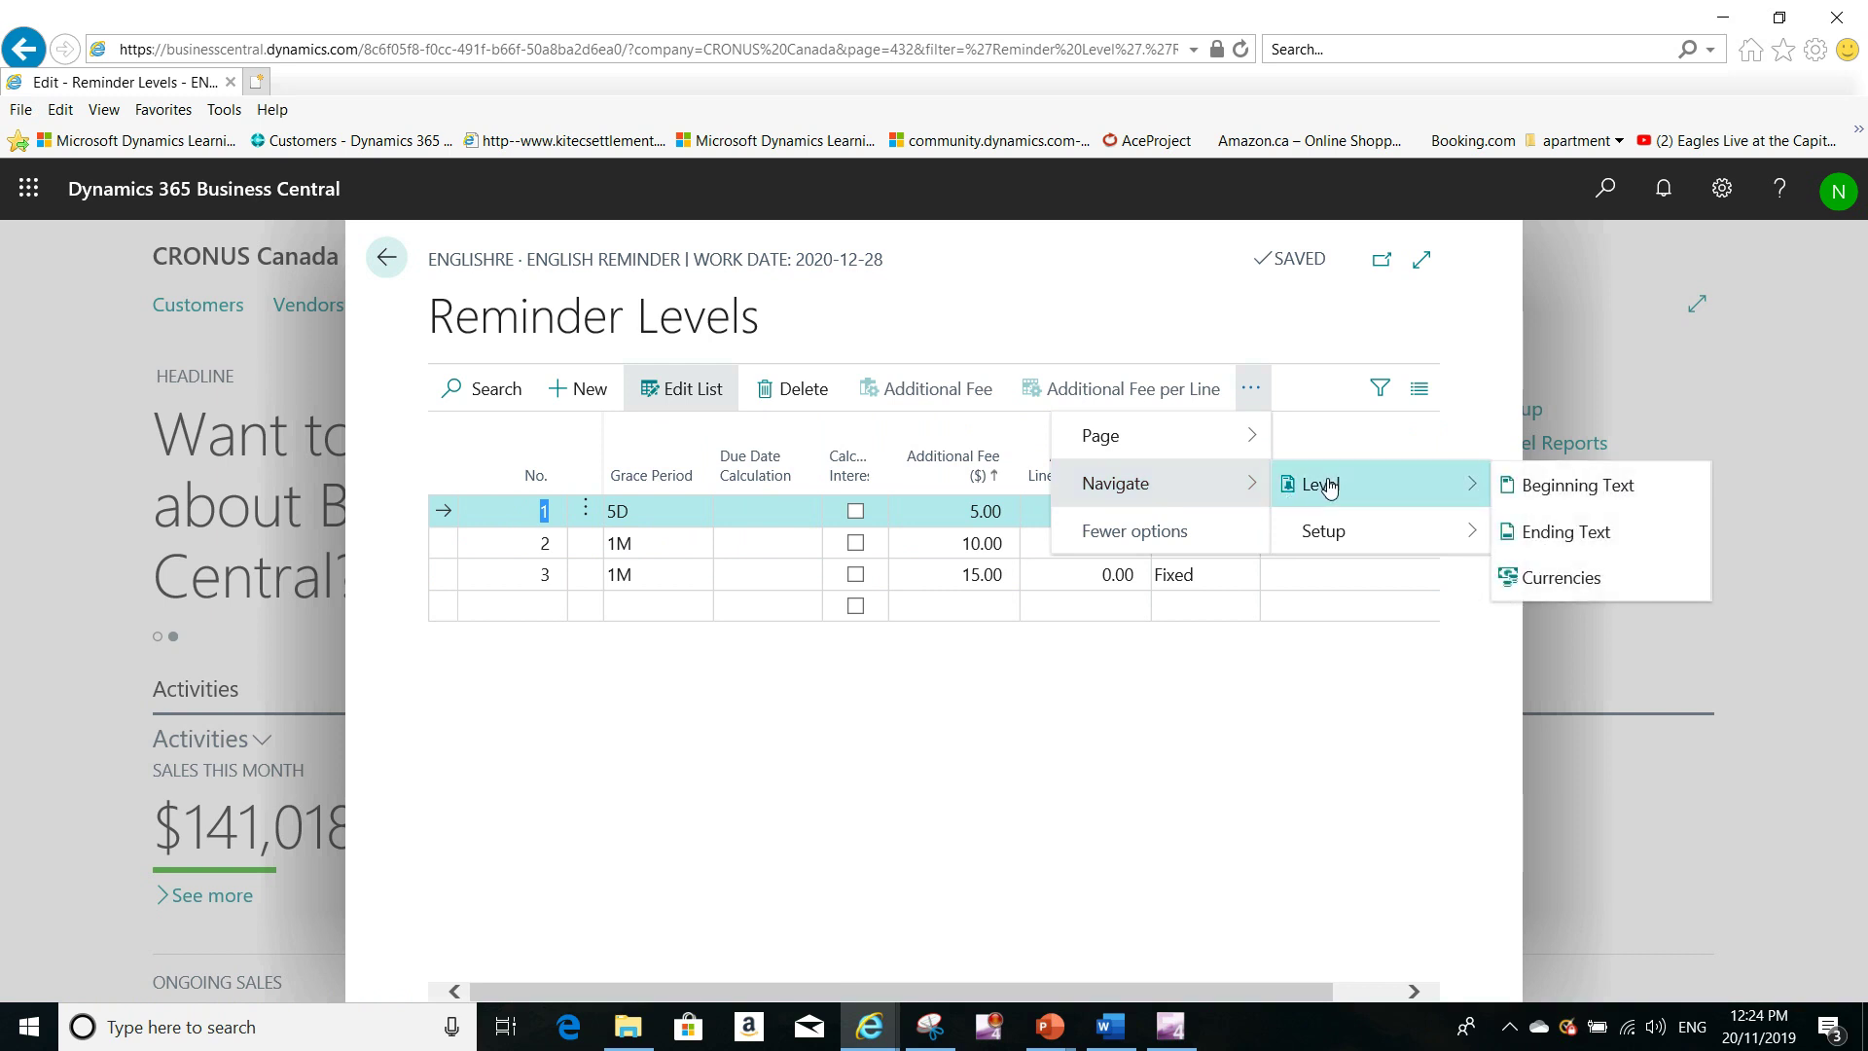
pyautogui.click(1559, 486)
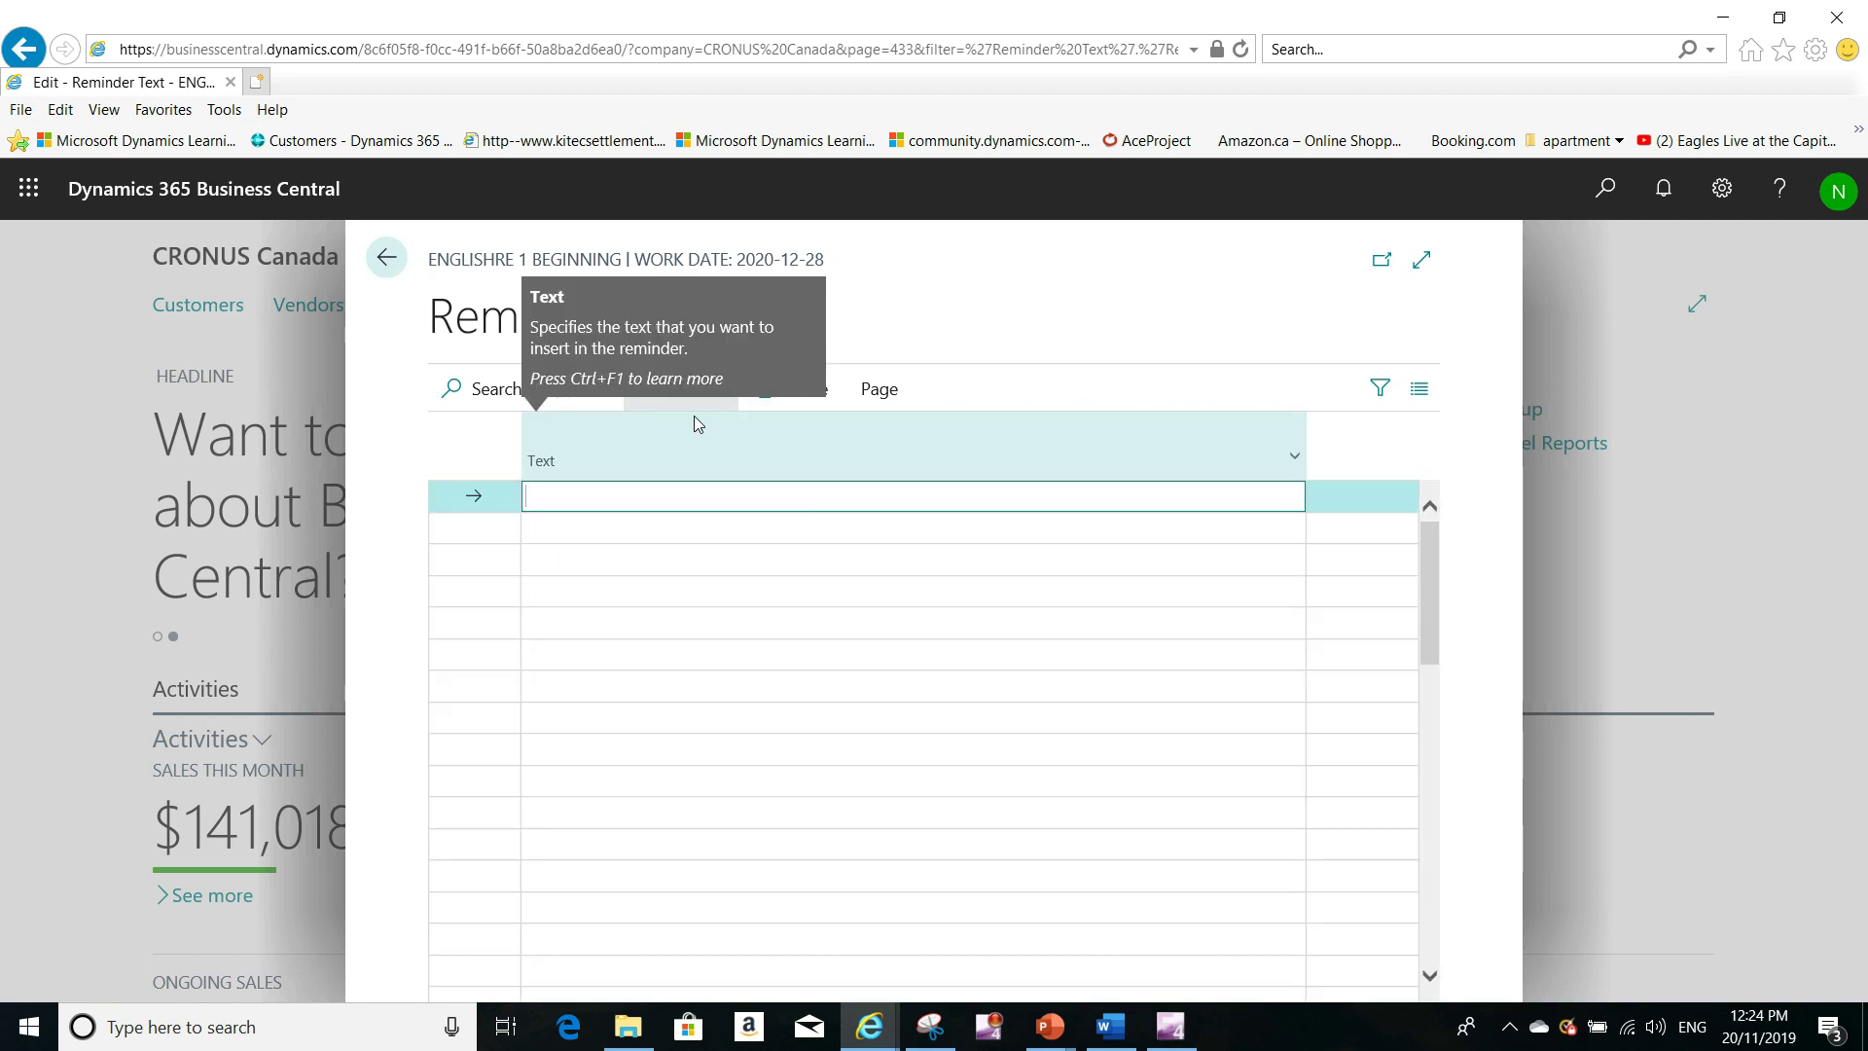
pyautogui.write('Dear Customer,')
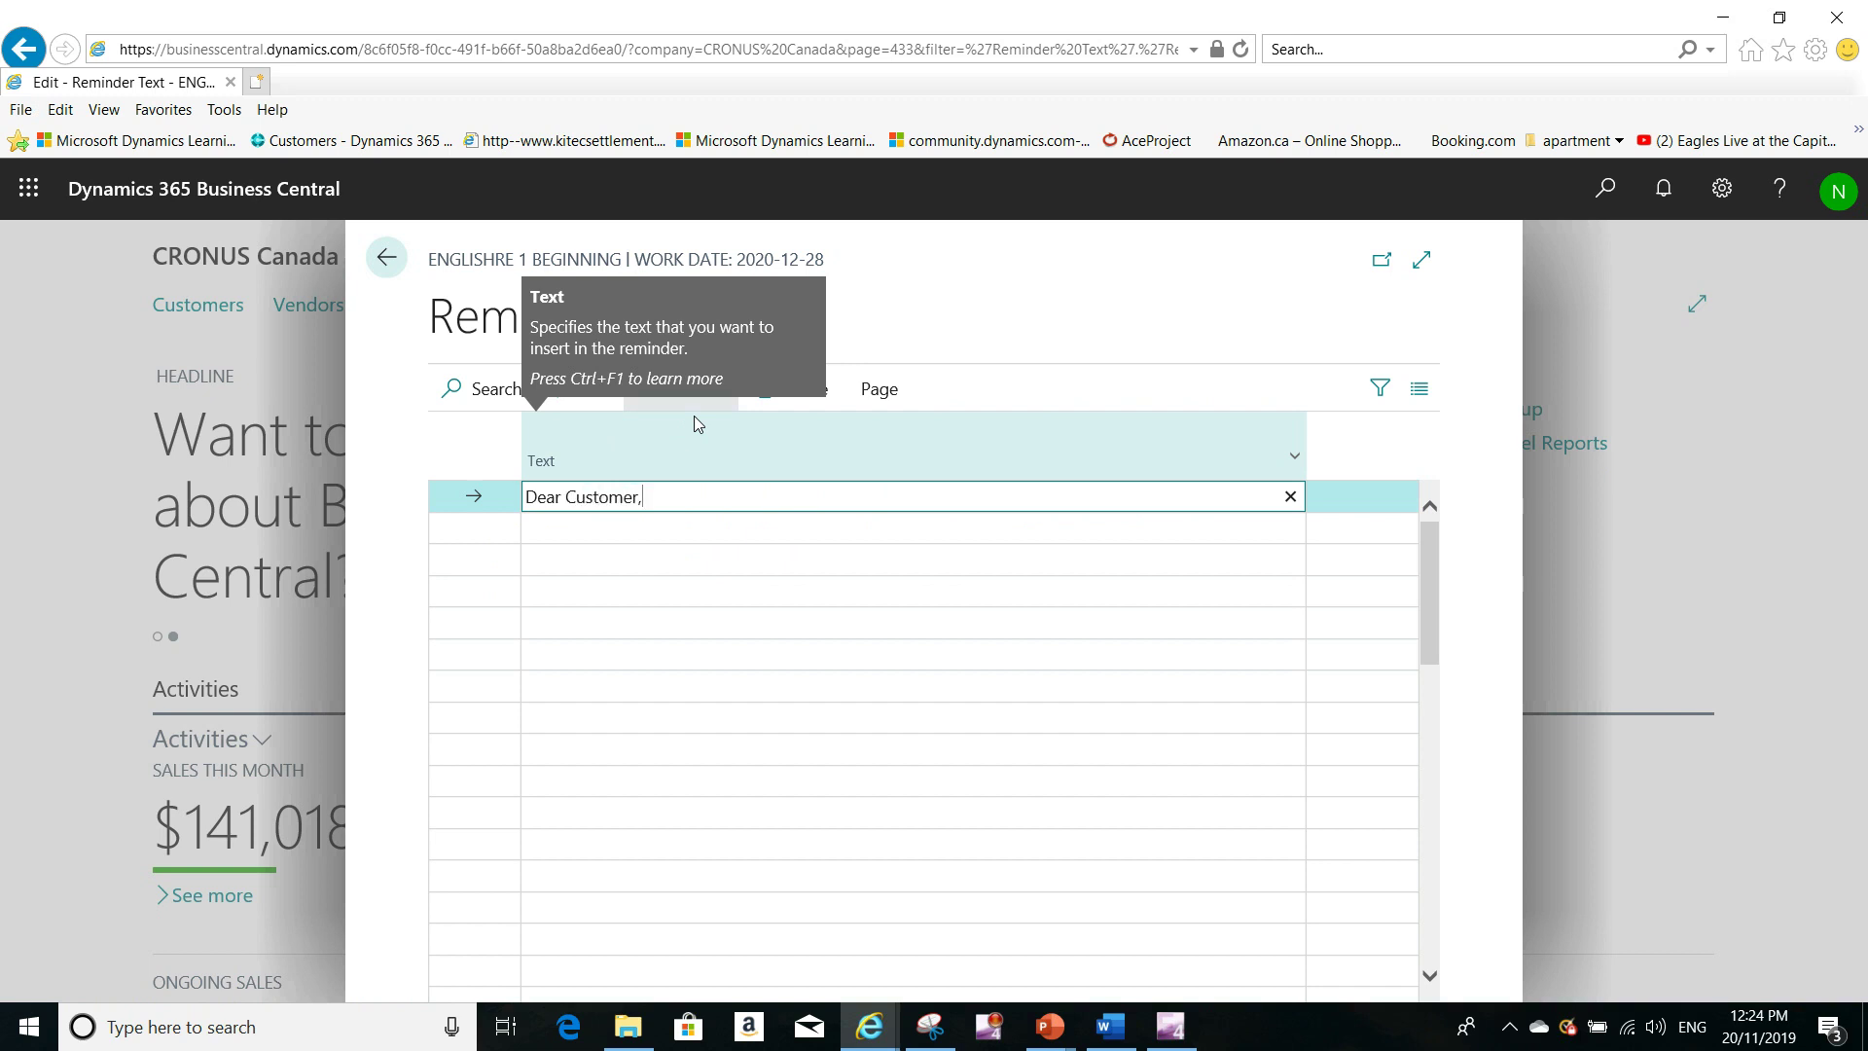
pyautogui.click(619, 528)
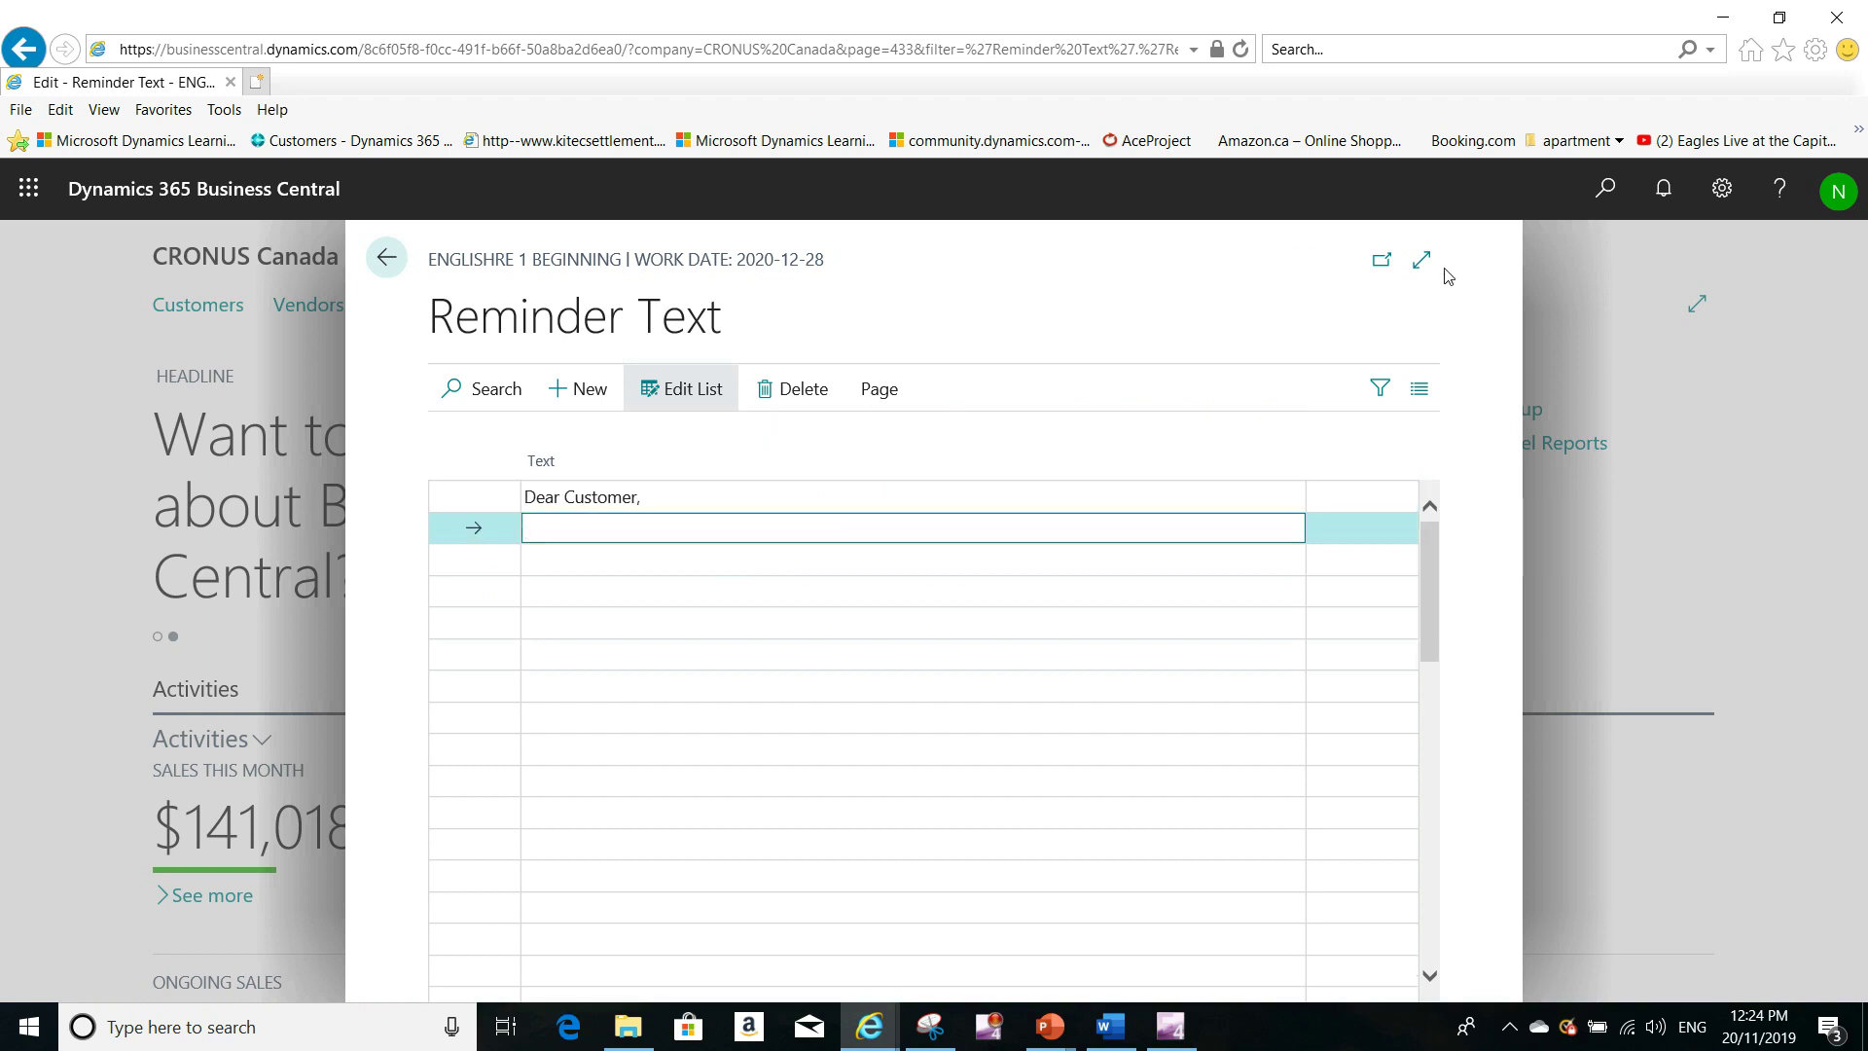
pyautogui.press('Escape')
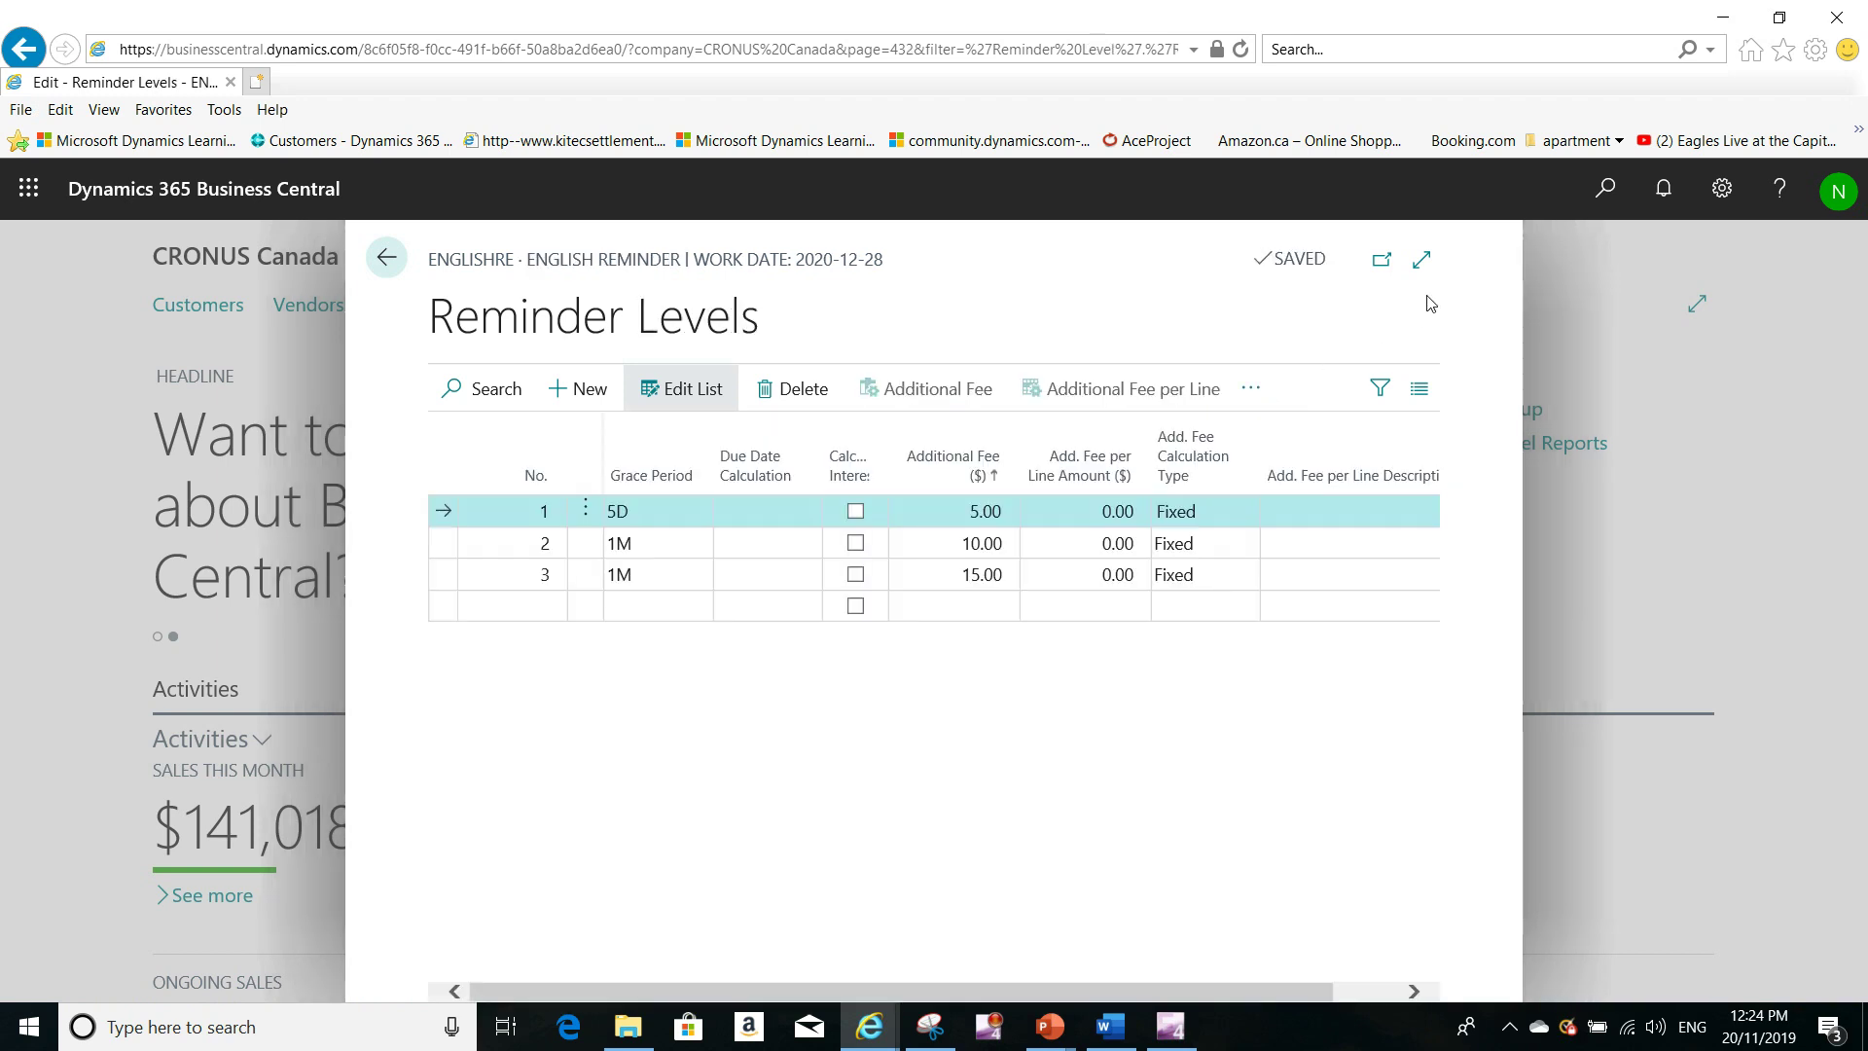
# Enter 'please remit payment of %7 to us asap.' as level 1's ending text, starting a second line.
pyautogui.click(1420, 390)
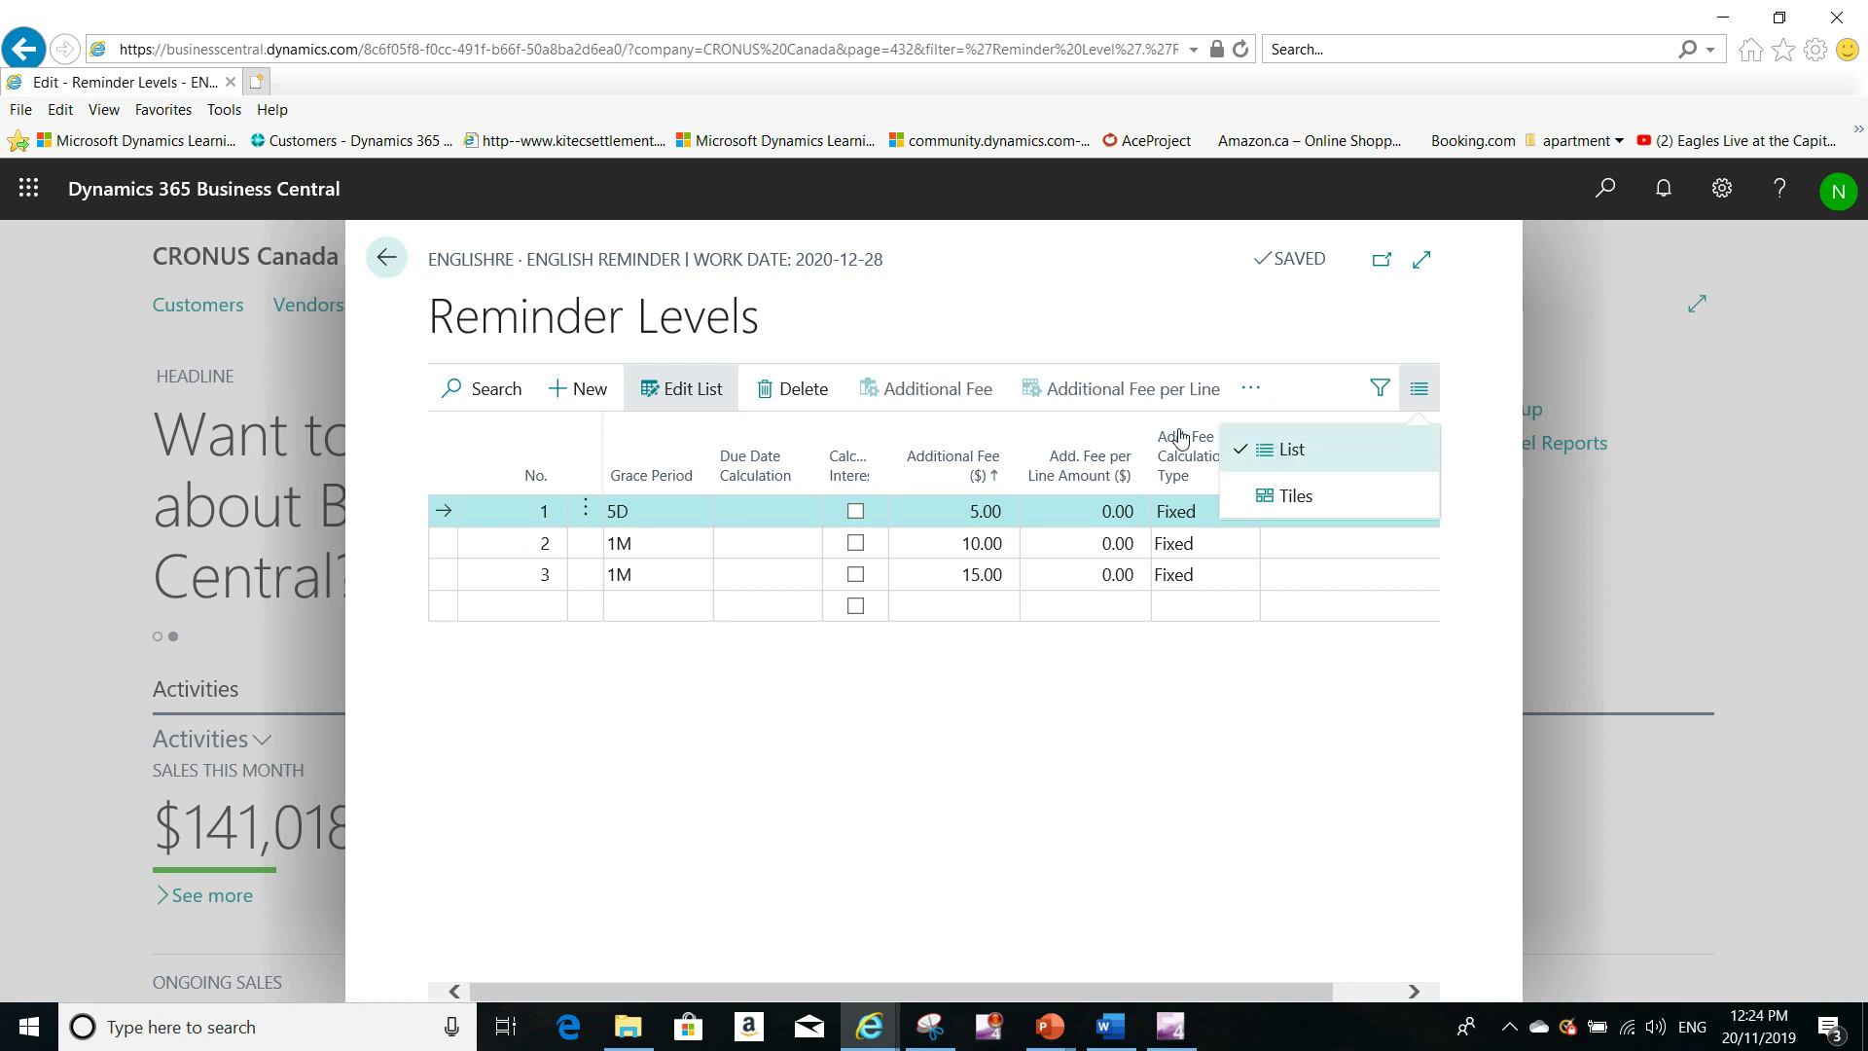
pyautogui.click(1261, 392)
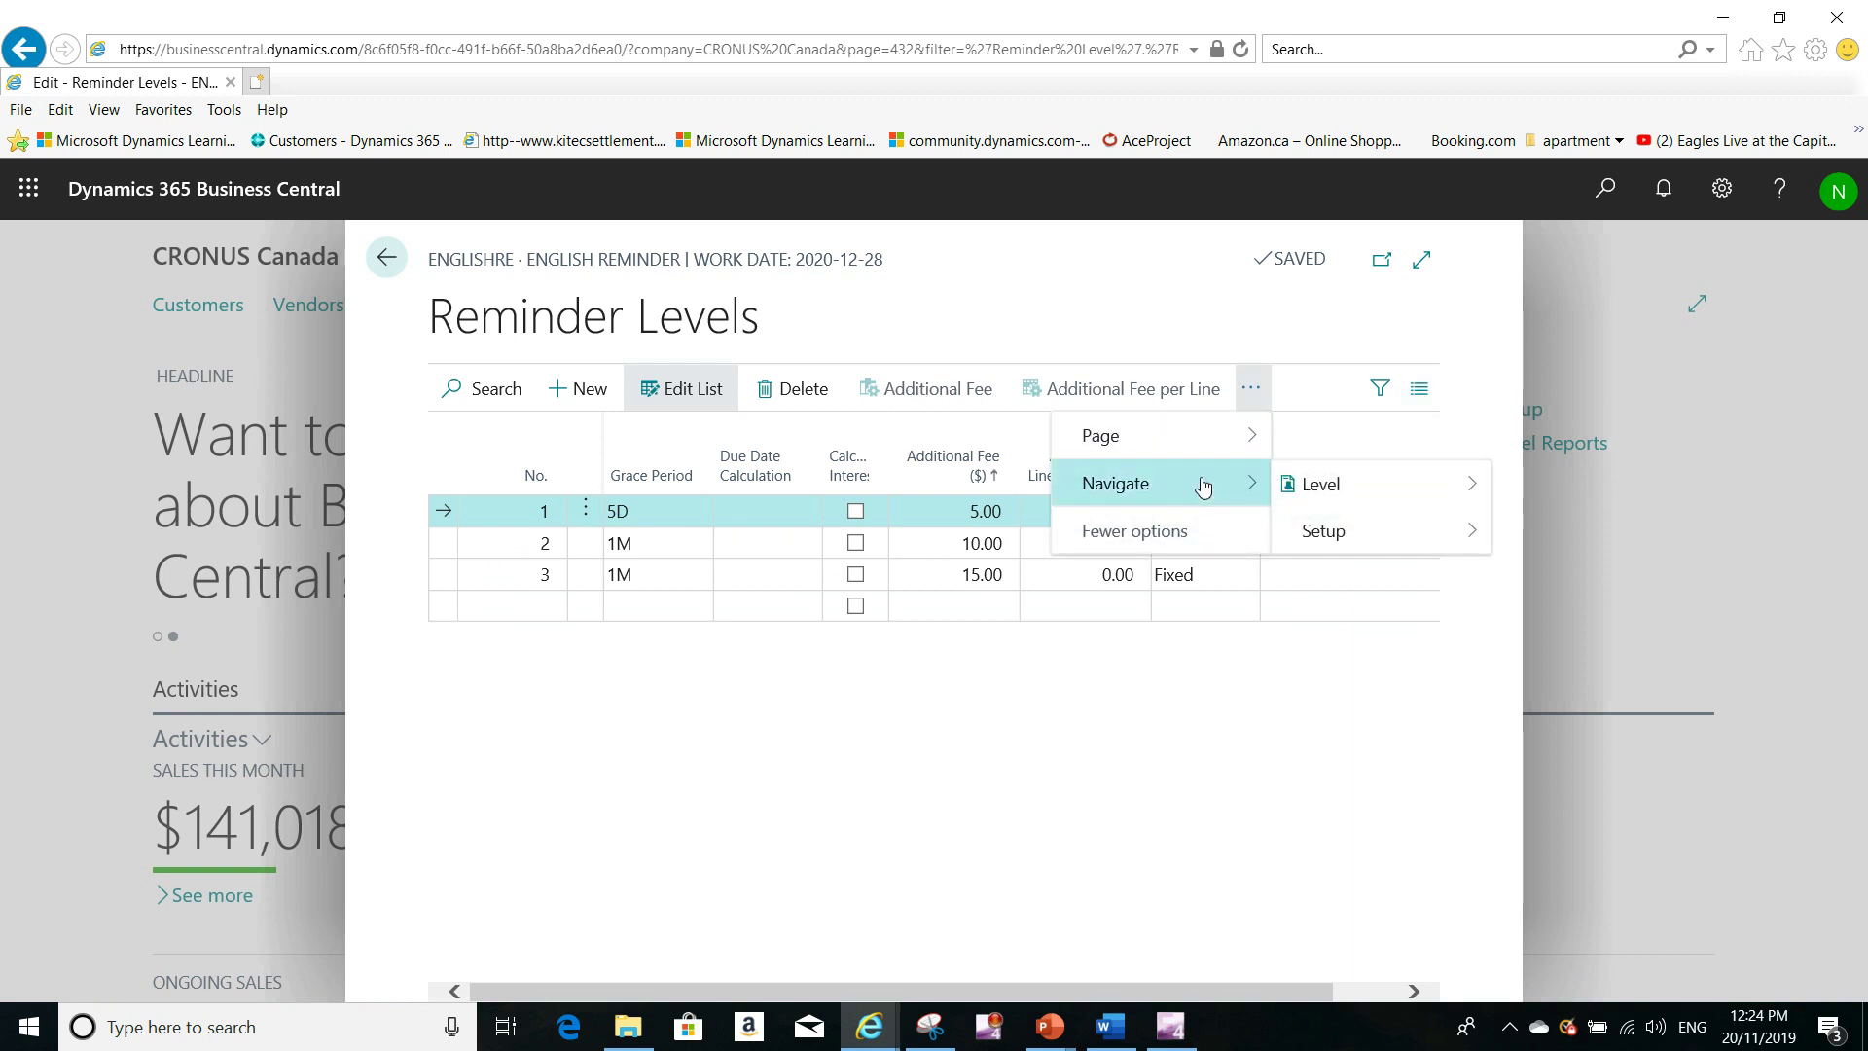
pyautogui.moveTo(1351, 500)
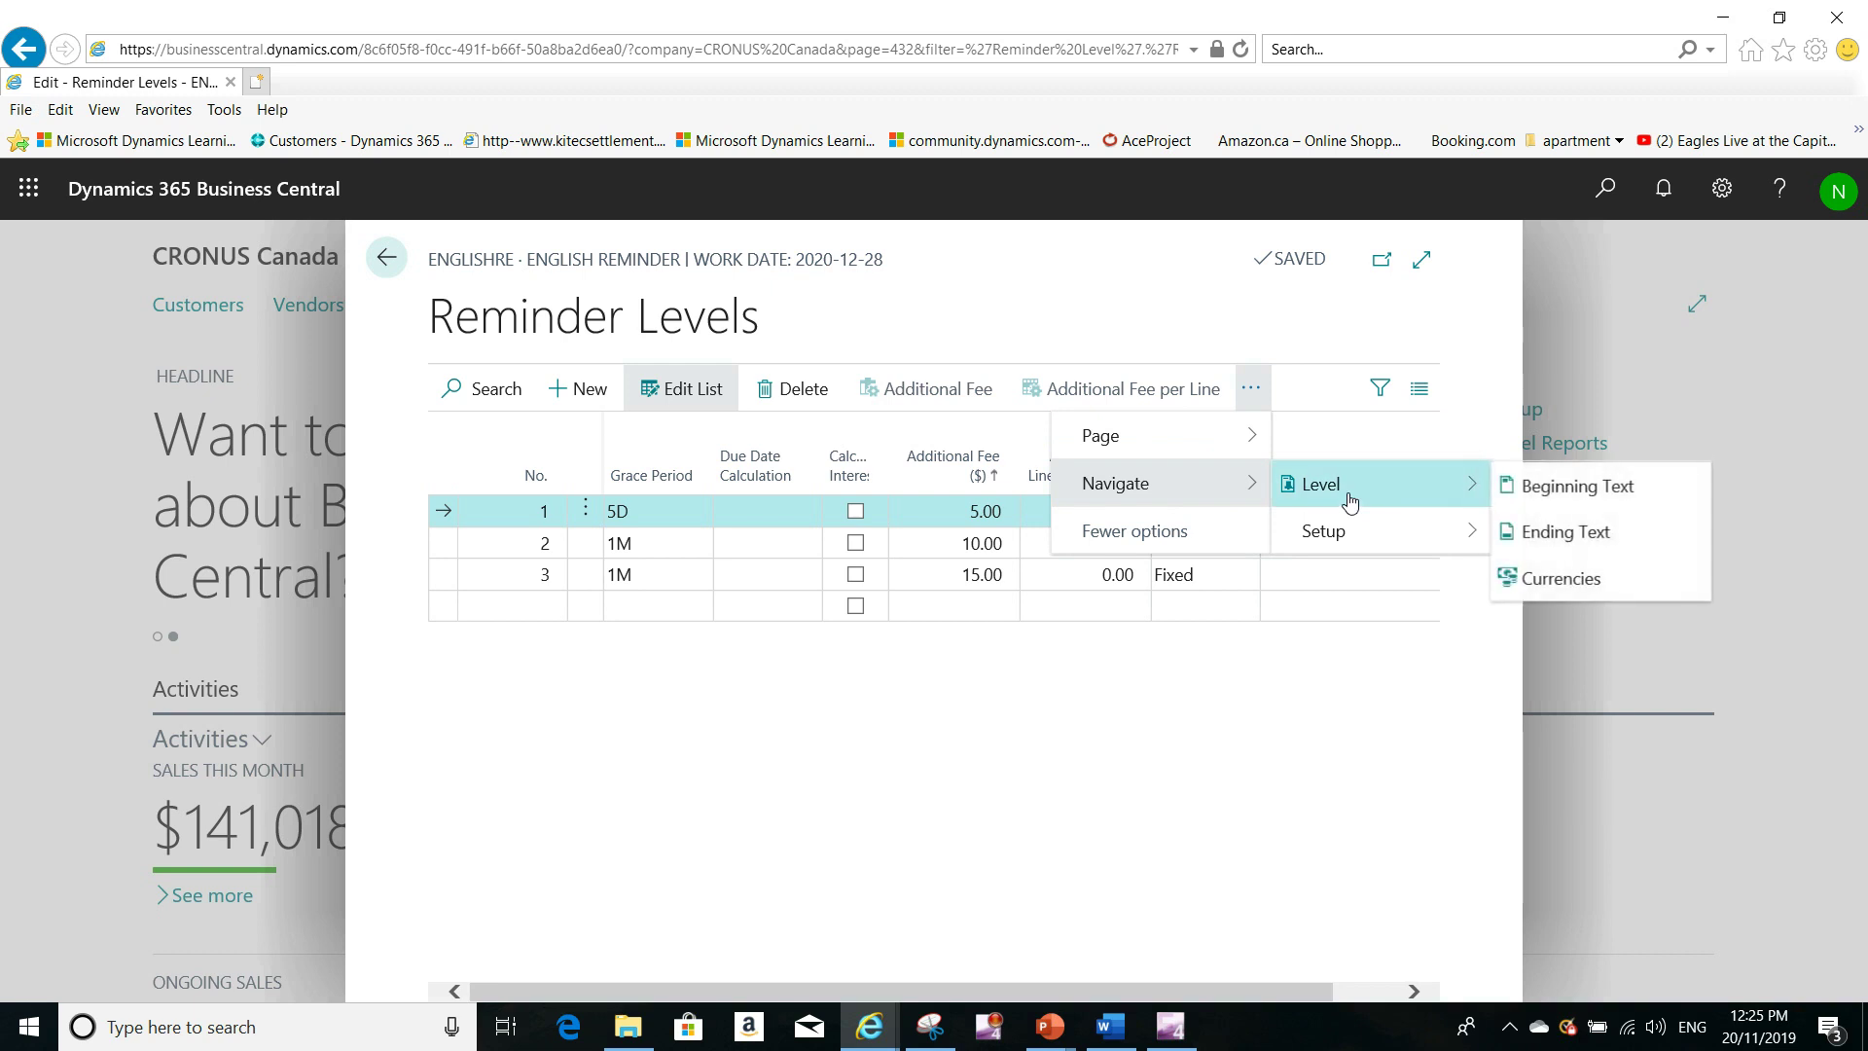
pyautogui.click(1546, 531)
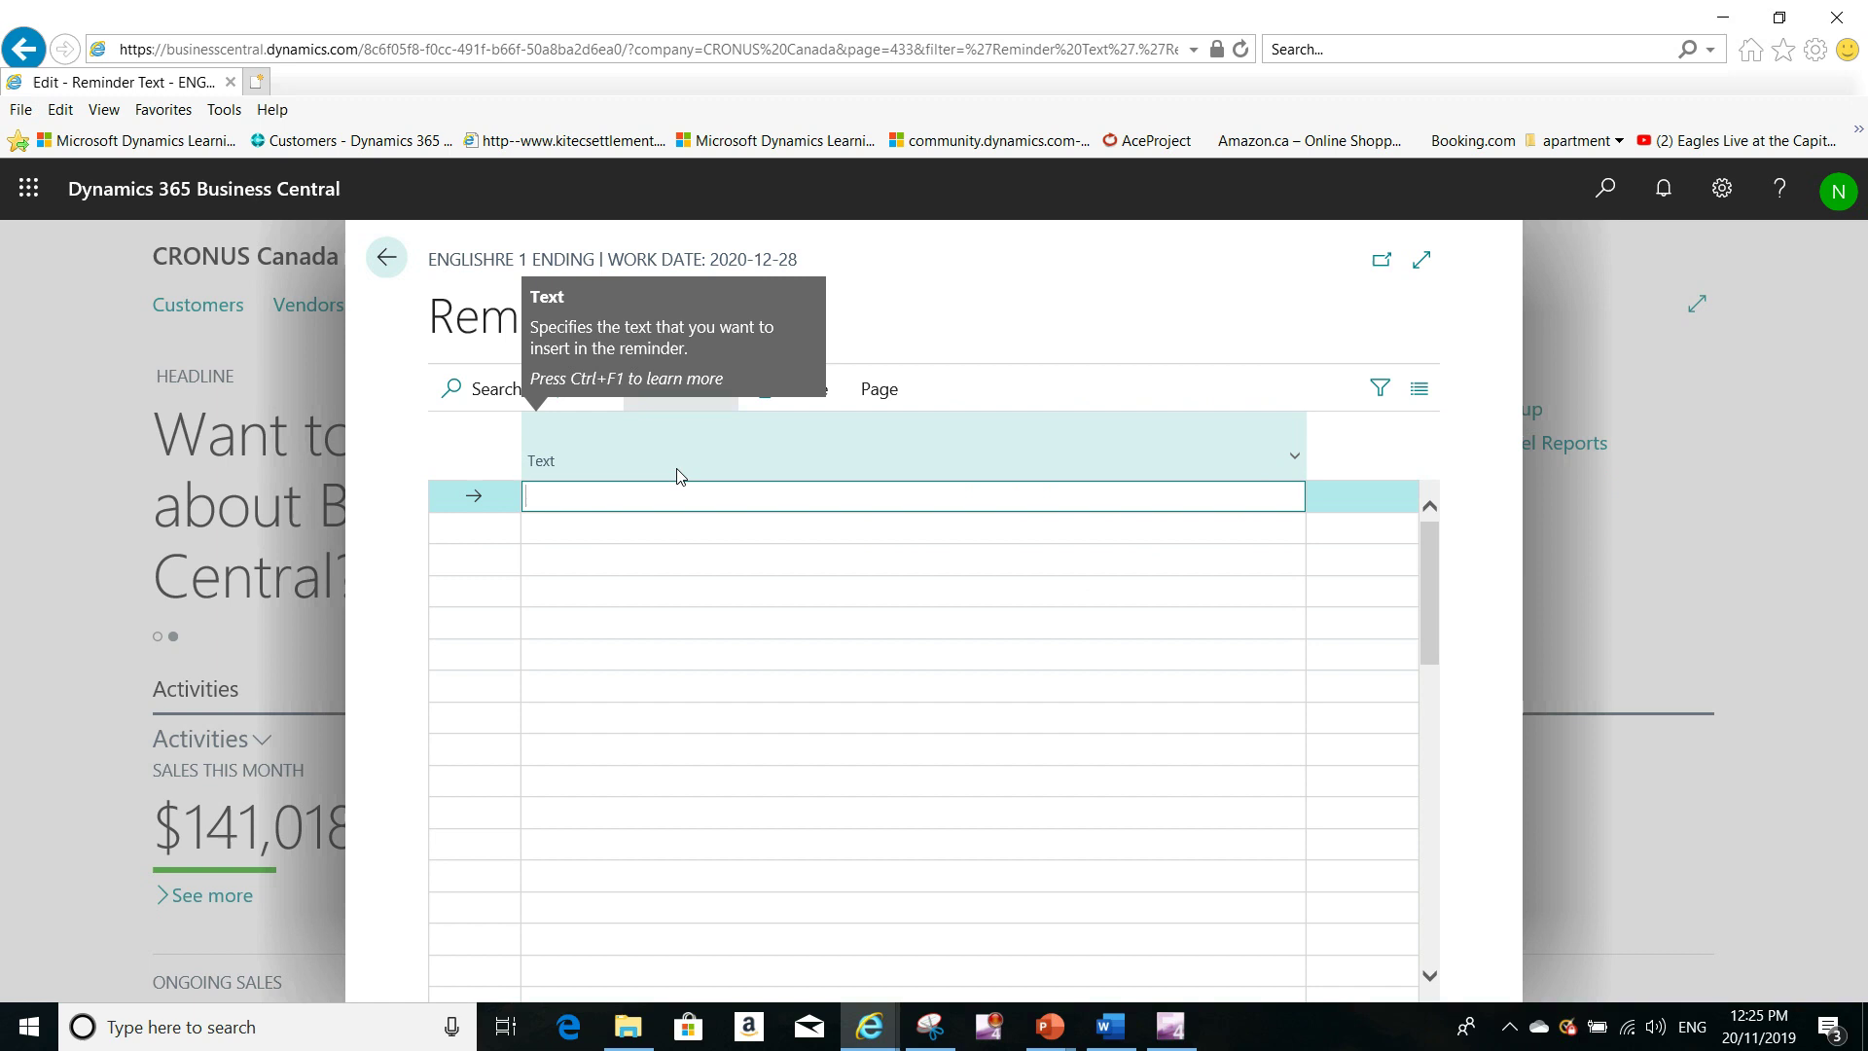
pyautogui.write('please remint')
pyautogui.press('BackSpace')
pyautogui.press('BackSpace')
pyautogui.write('t payment of %7')
pyautogui.write('to us ')
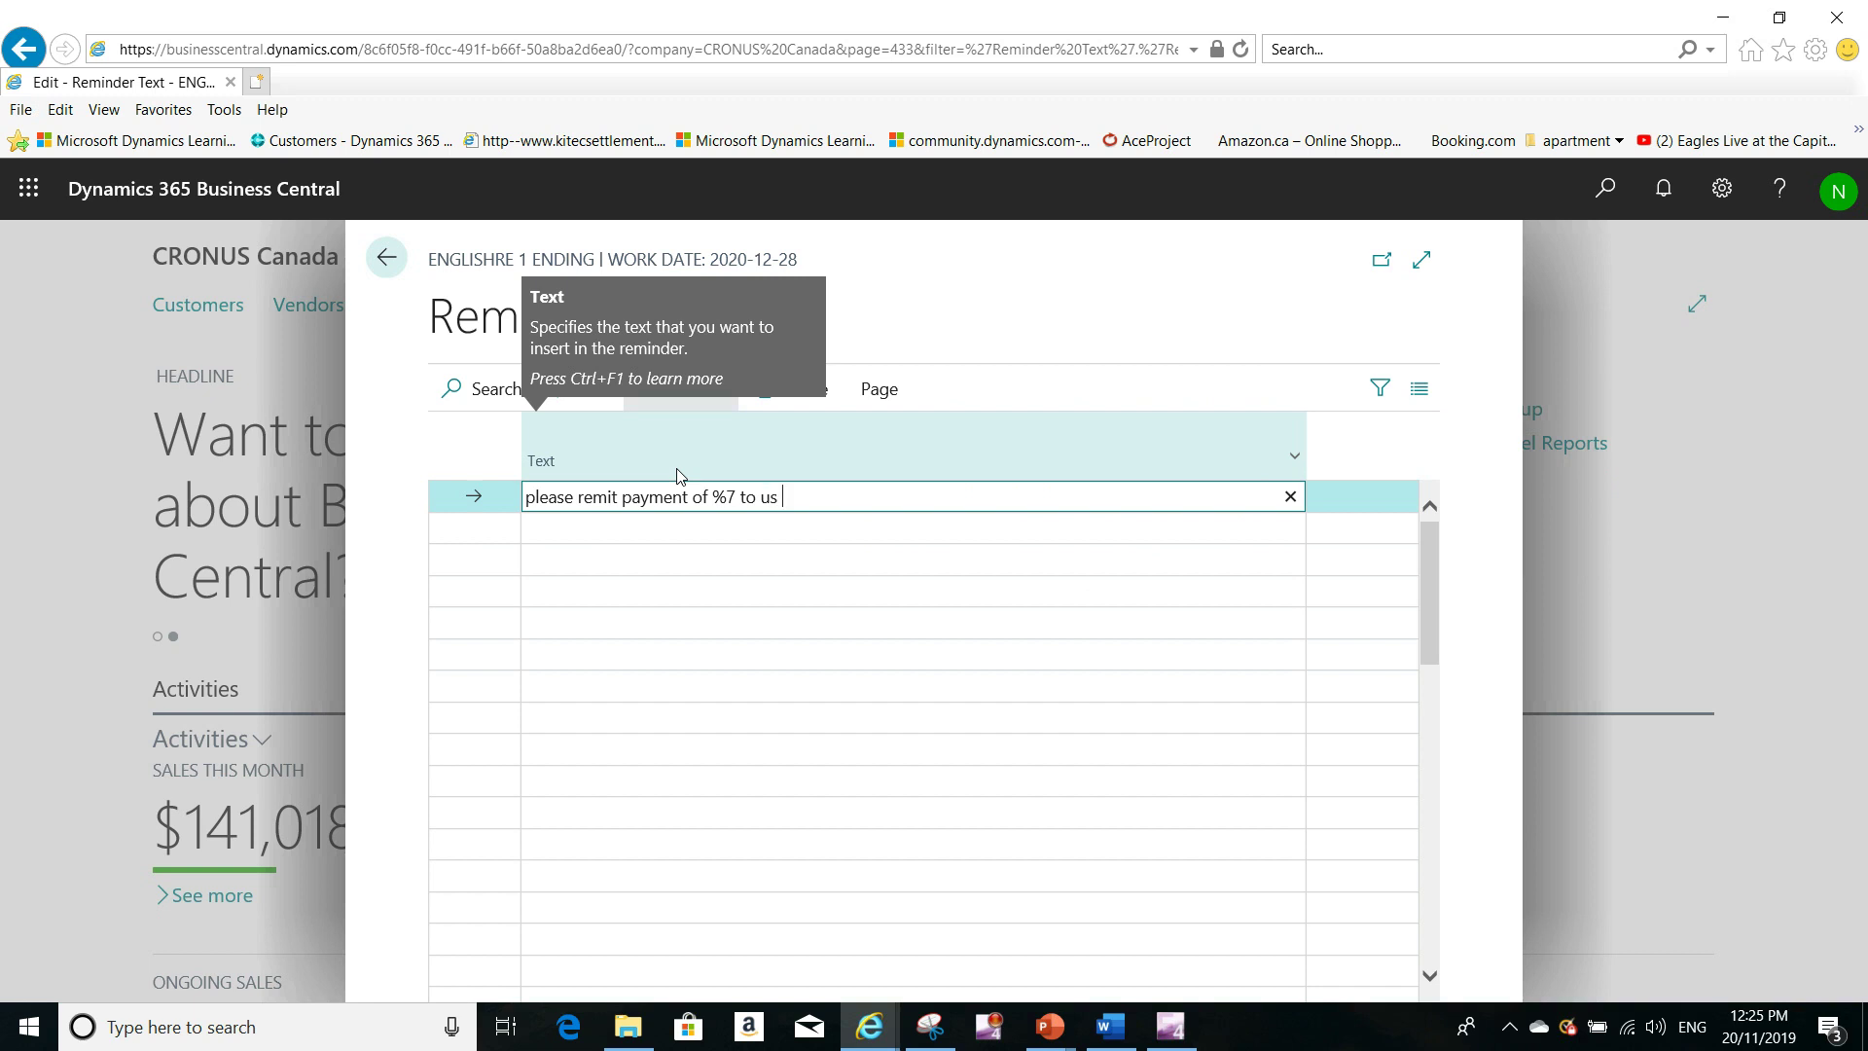
pyautogui.write('as')
pyautogui.press('BackSpace')
pyautogui.write('ap.')
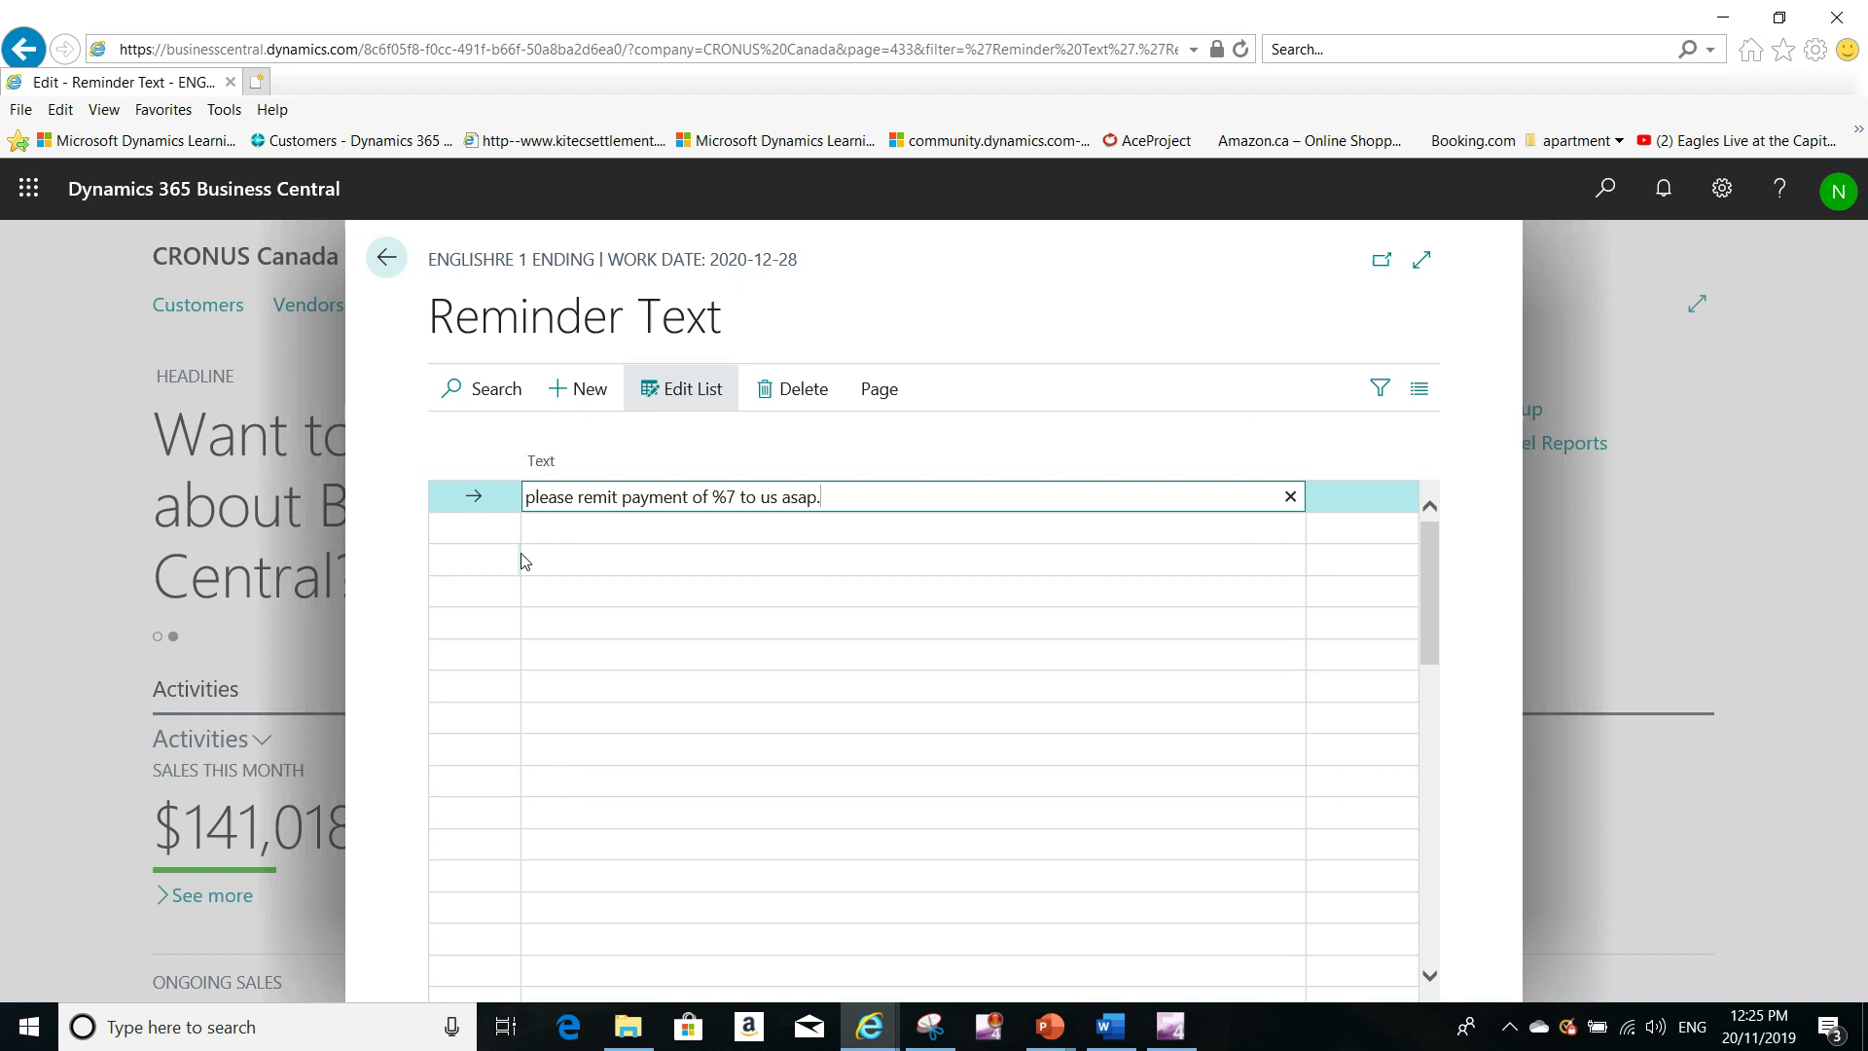
pyautogui.click(563, 555)
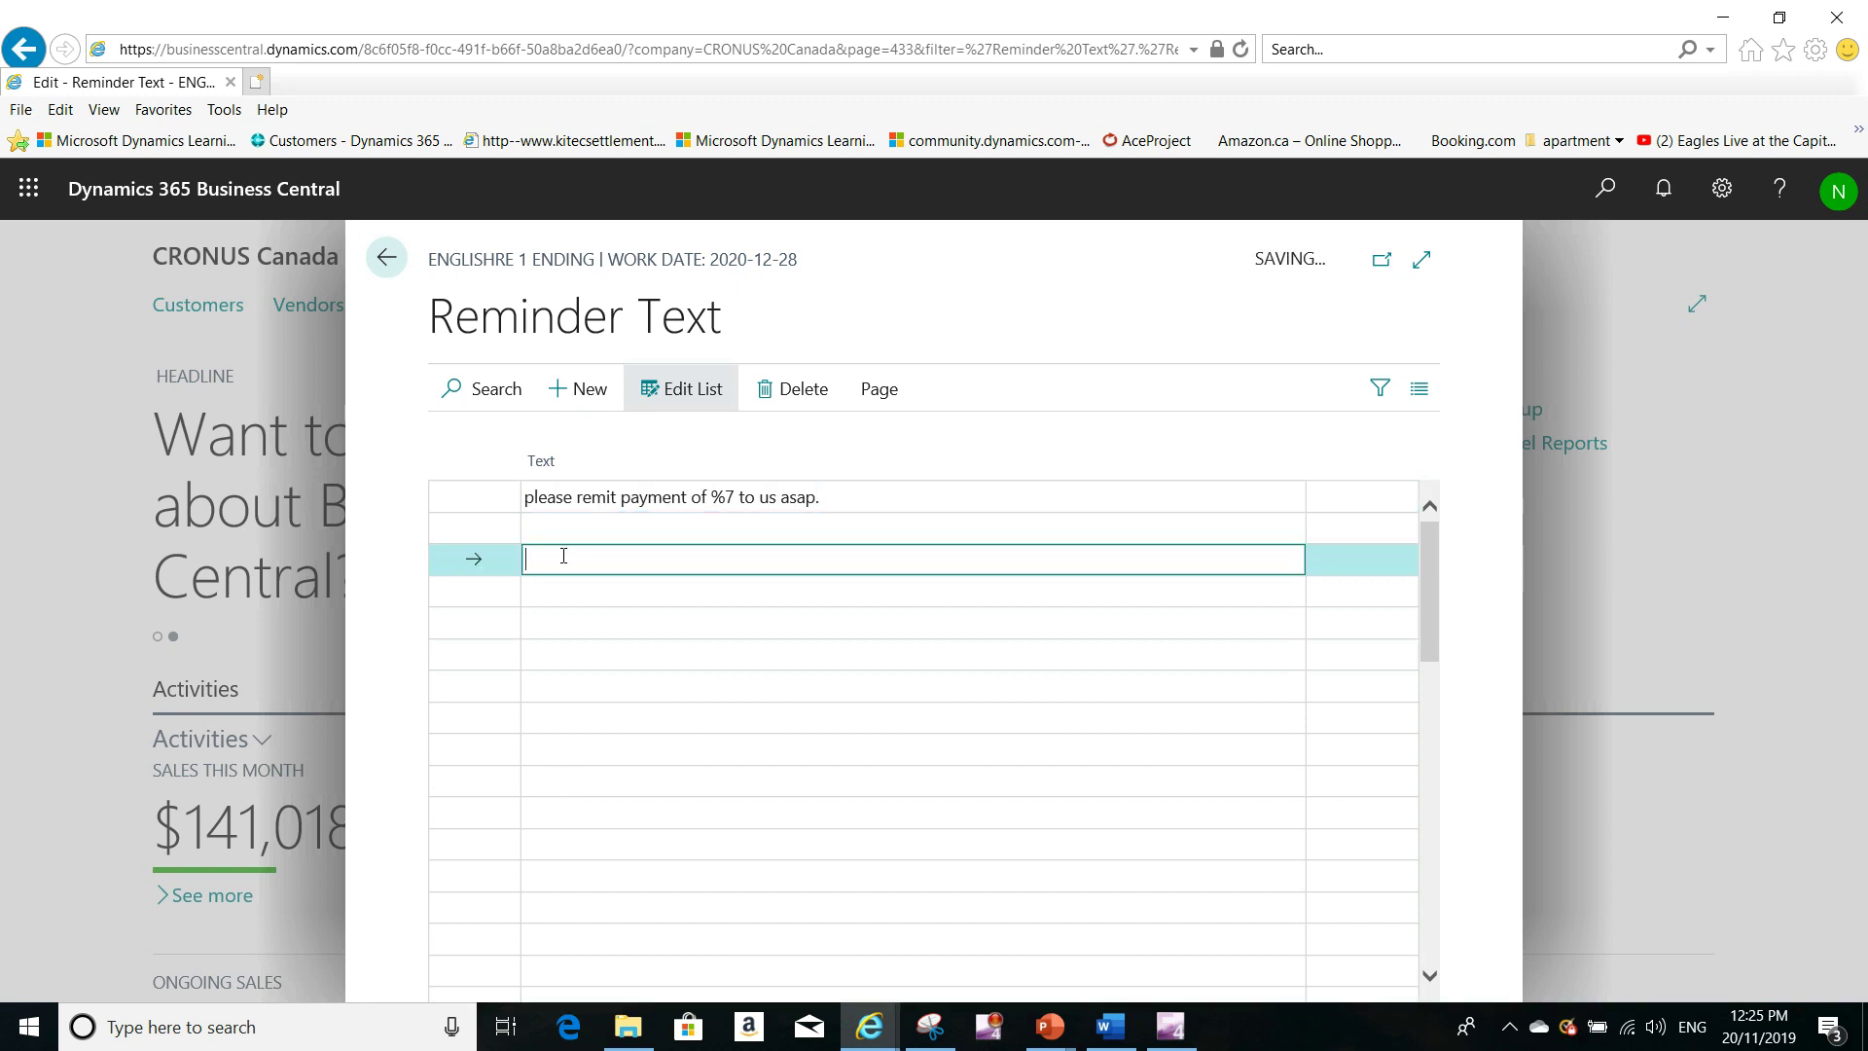
pyautogui.write('NCS')
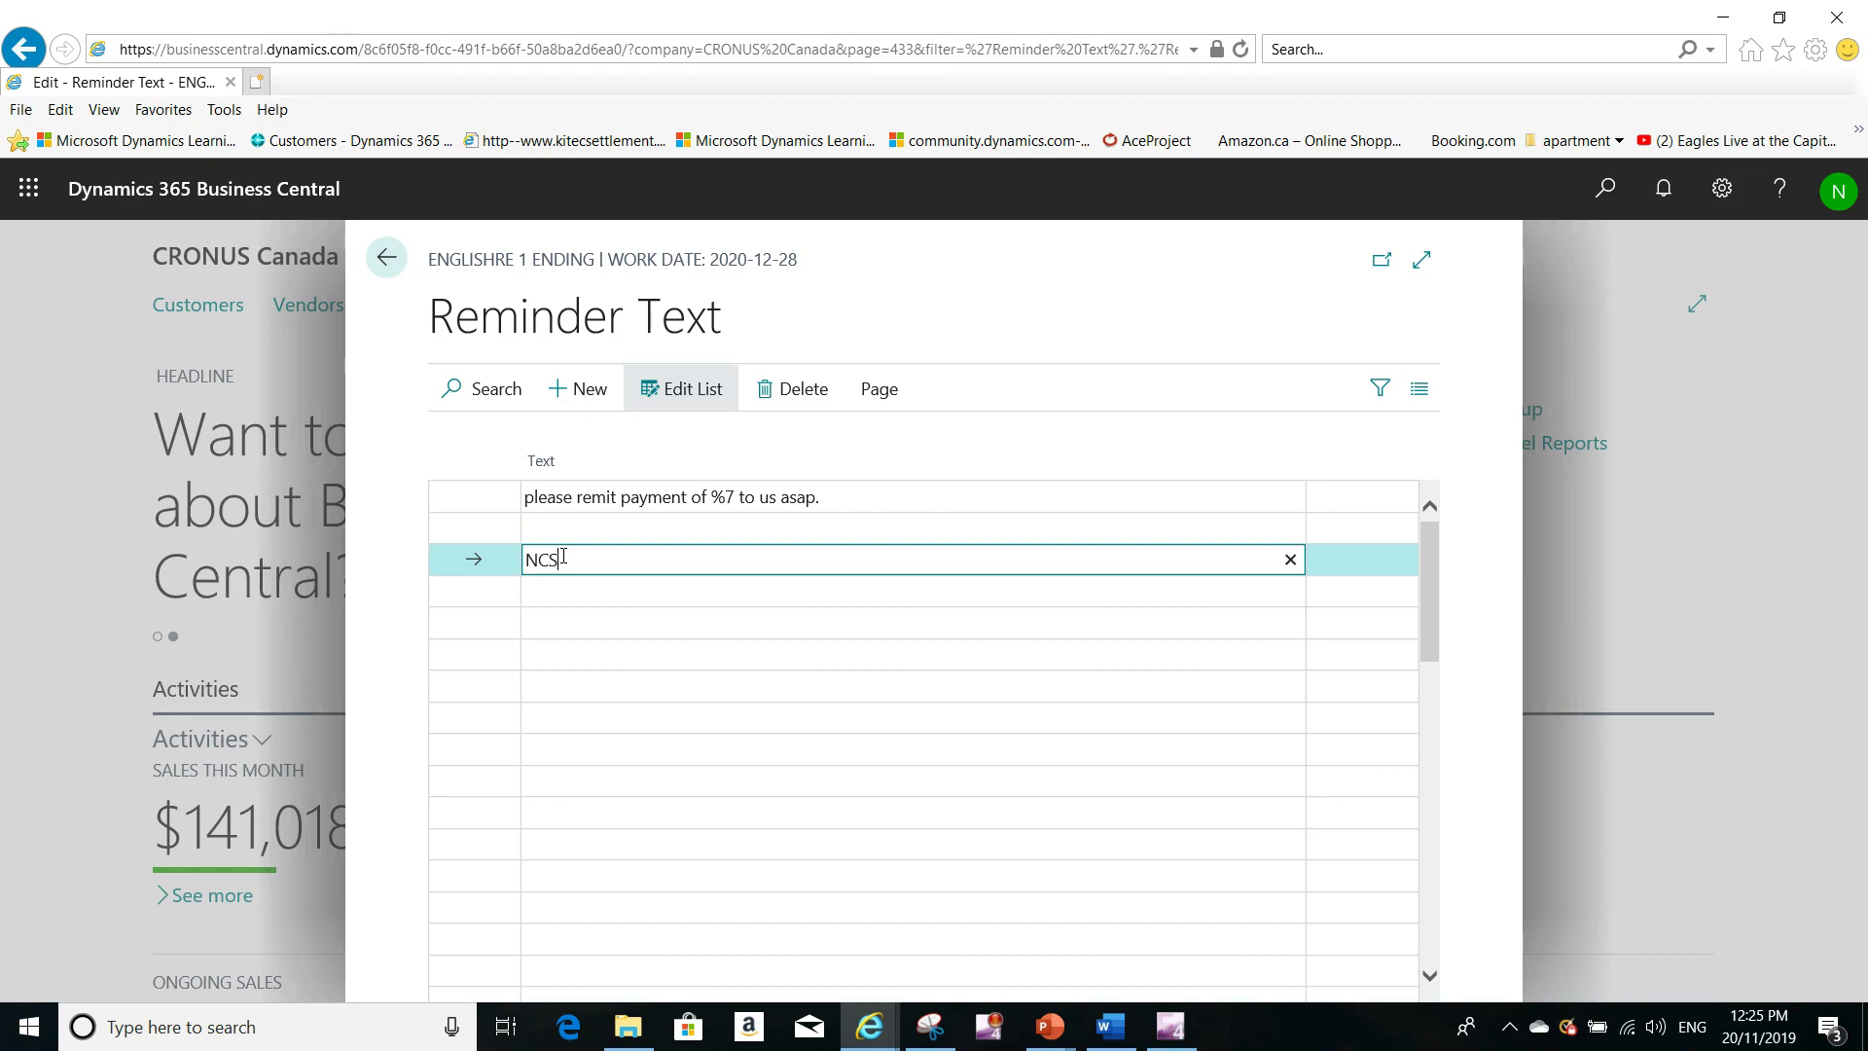